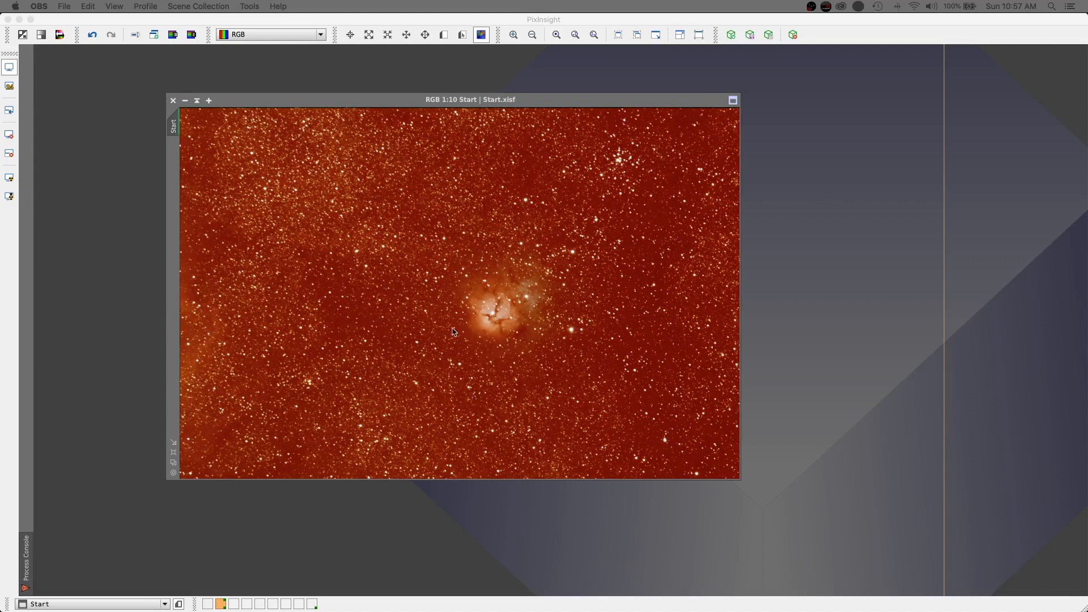
Expand the DynamicBackgroundExtraction process window and place it beside the Start image
{"action": "left_click", "coordinate": [850, 218]}
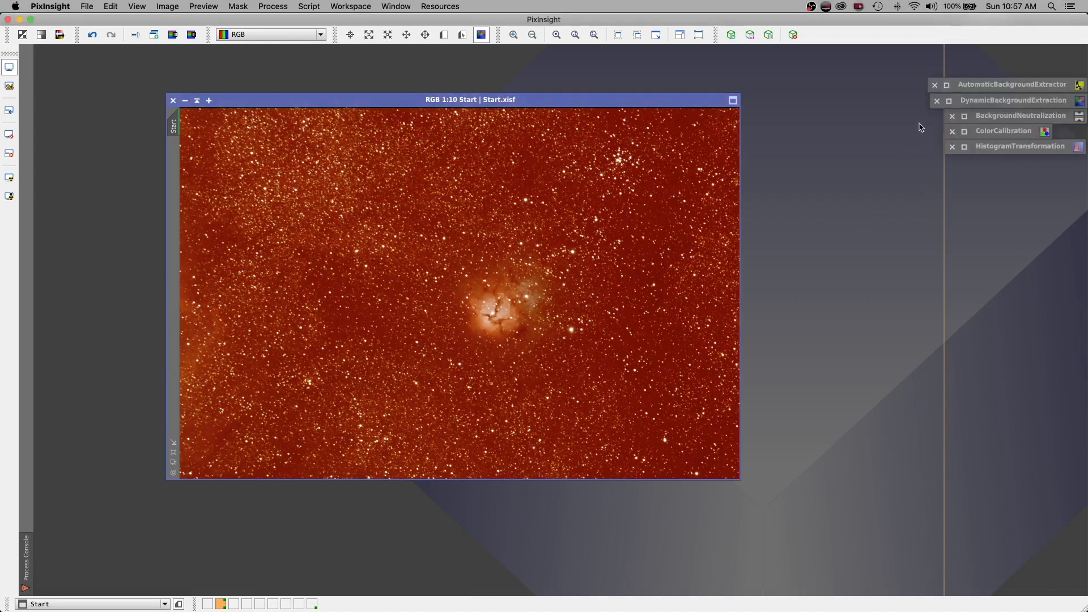
{"action": "left_click", "coordinate": [949, 102]}
{"action": "left_click_drag", "start_coordinate": [957, 102], "coordinate": [839, 69]}
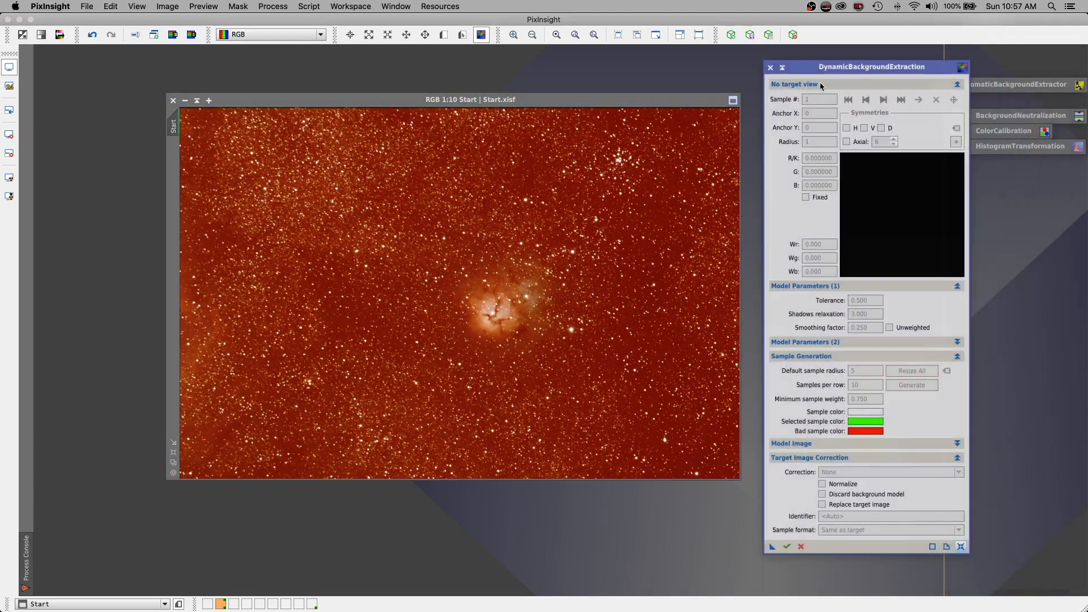
Duplicate the Start image into a separate image window
{"action": "left_click", "coordinate": [174, 129]}
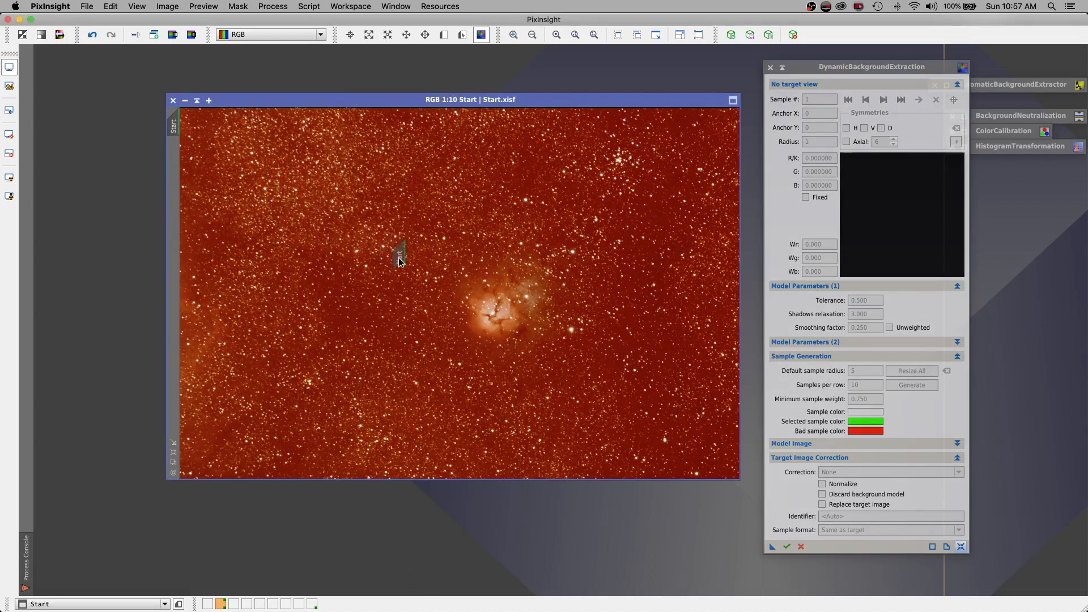
{"action": "left_click_drag", "start_coordinate": [174, 129], "coordinate": [746, 478]}
{"action": "left_click_drag", "start_coordinate": [642, 248], "coordinate": [472, 180]}
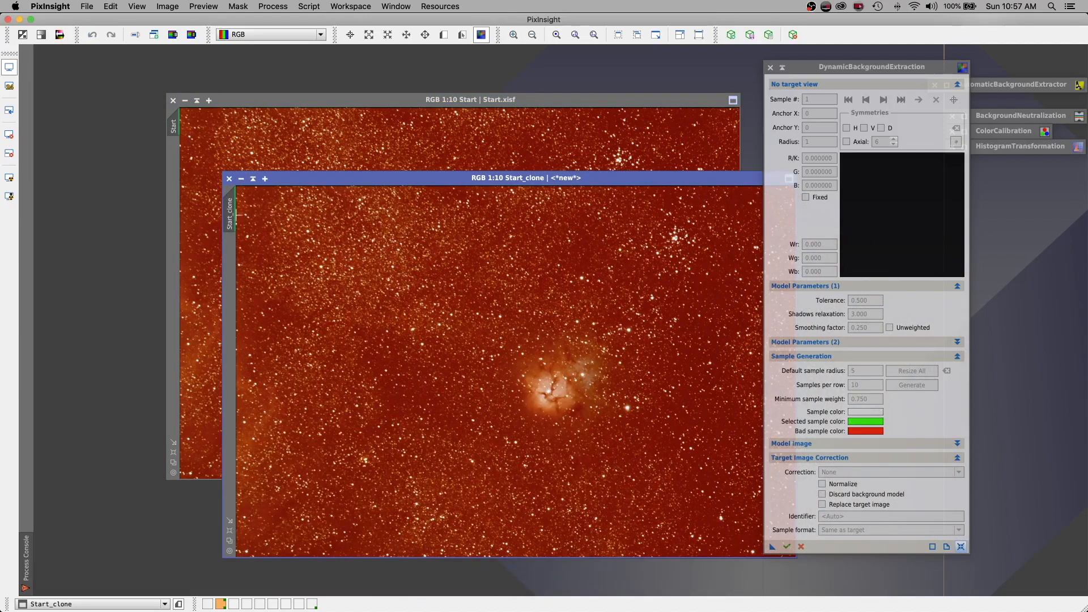
Rename the cloned image as start_ABE and park its collapsed window in the lower-left corner of the workspace
{"action": "right_click", "coordinate": [233, 220]}
{"action": "left_click", "coordinate": [294, 271]}
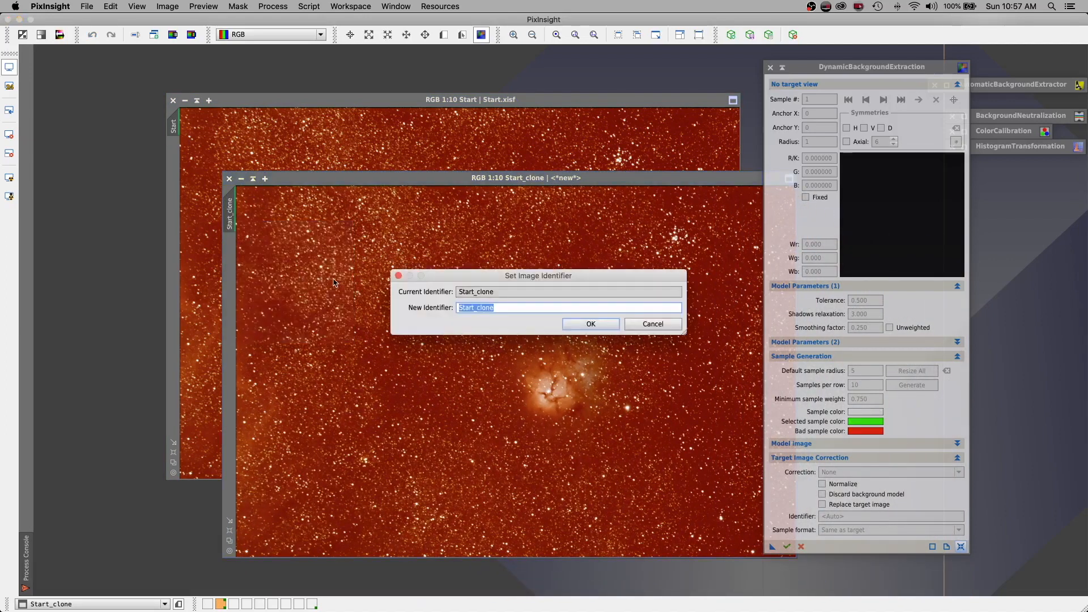
{"action": "type", "text": "start_ABE"}
{"action": "left_click", "coordinate": [590, 324]}
{"action": "left_click", "coordinate": [253, 179]}
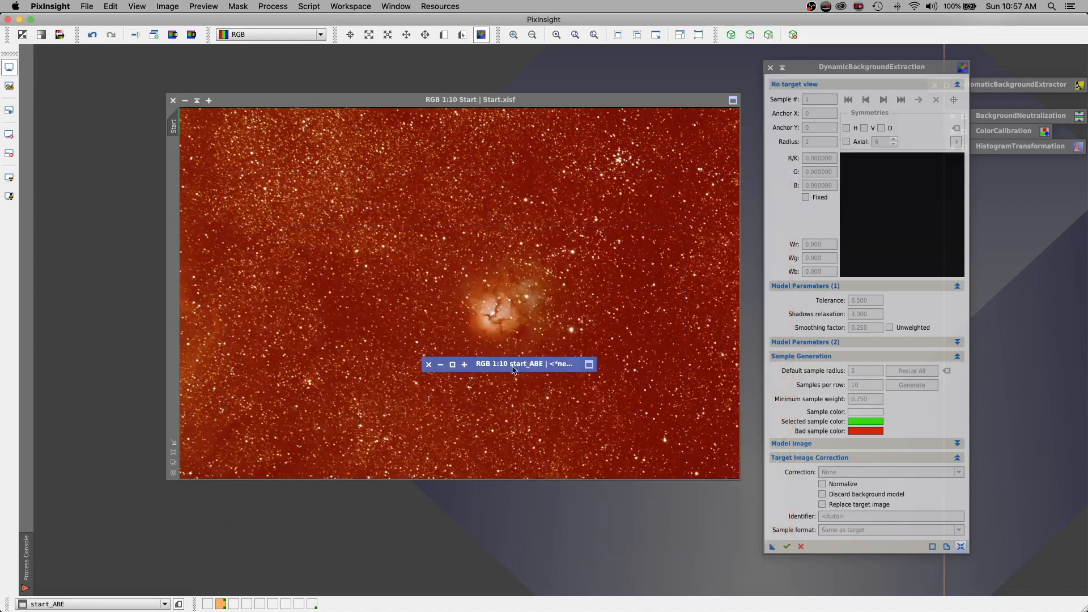
{"action": "left_click_drag", "start_coordinate": [515, 365], "coordinate": [135, 586]}
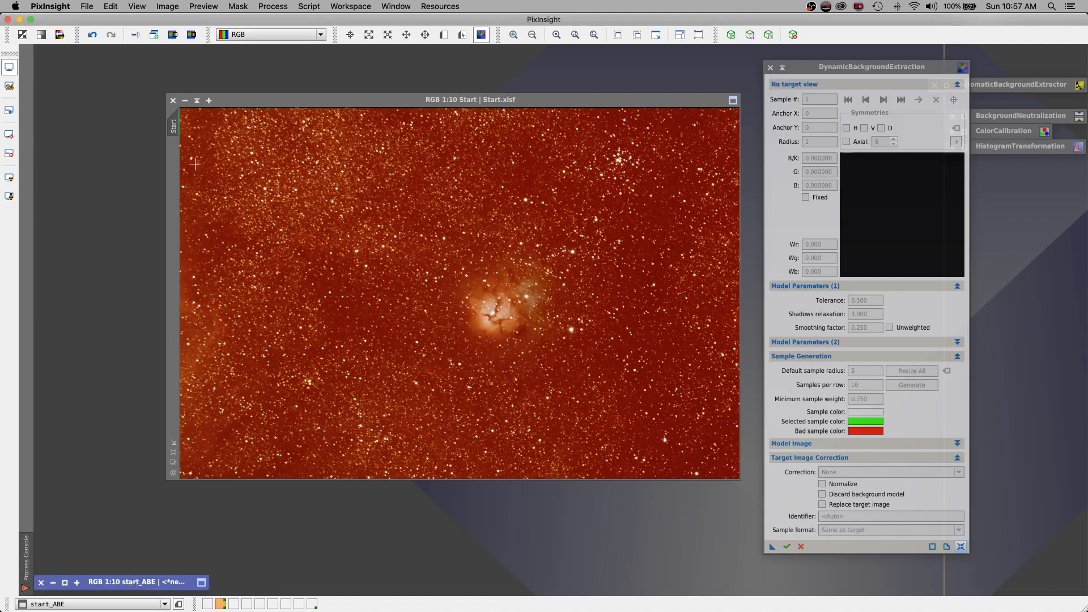
Change the original image's identifier to Start_DBE
{"action": "right_click", "coordinate": [173, 129]}
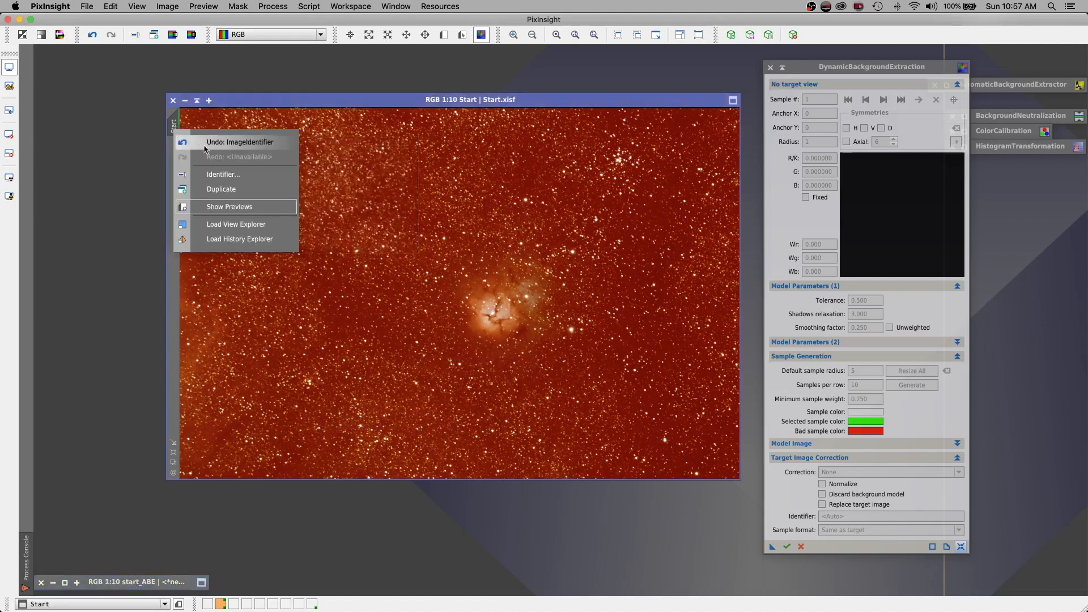
{"action": "left_click", "coordinate": [215, 175]}
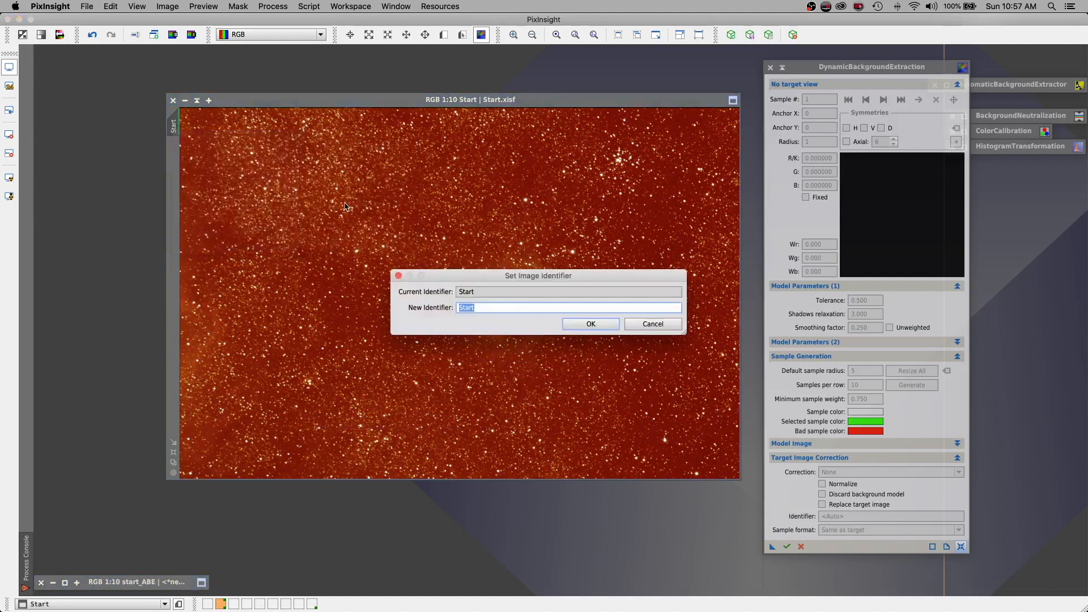
{"action": "key", "text": "Right"}
{"action": "type", "text": "_DBE"}
{"action": "left_click", "coordinate": [612, 325]}
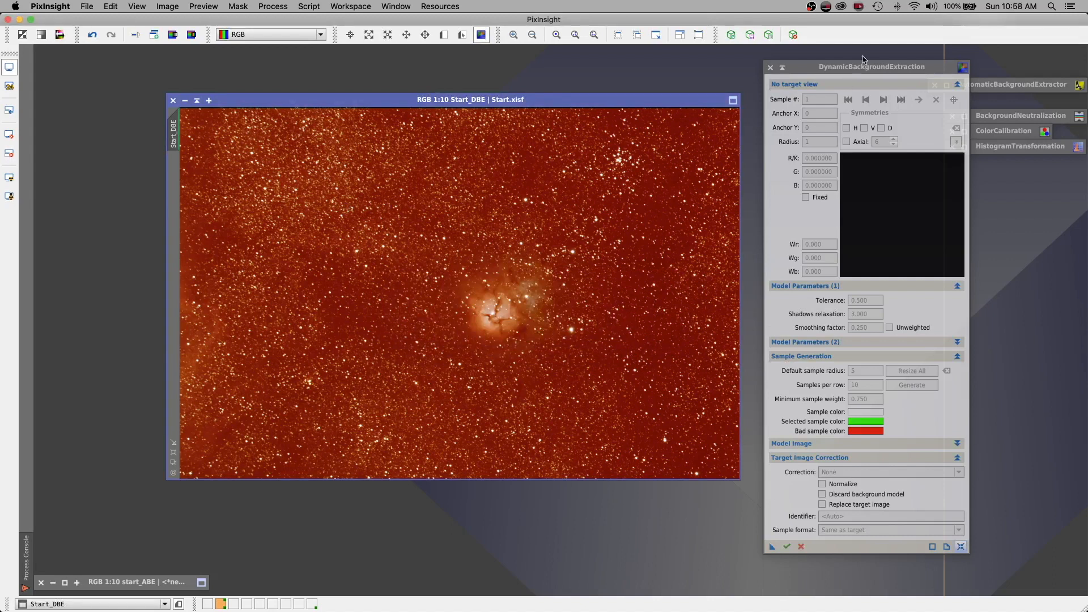
Open DynamicBackgroundExtraction from the background modelization processes, reset it, and start its session on the Start_DBE image
{"action": "left_click_drag", "start_coordinate": [920, 69], "coordinate": [865, 67]}
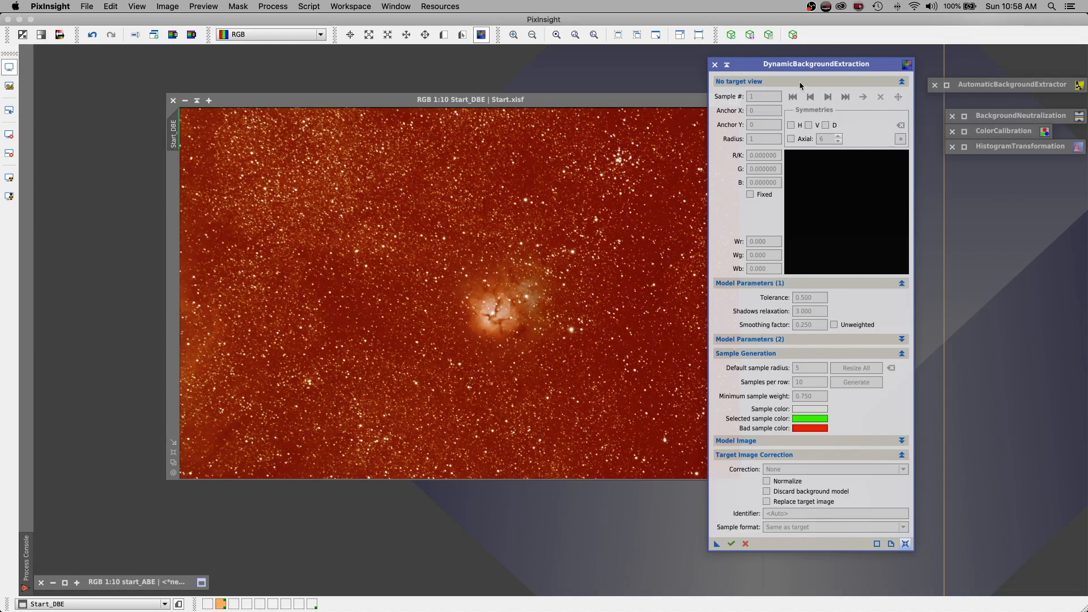
{"action": "left_click", "coordinate": [274, 6]}
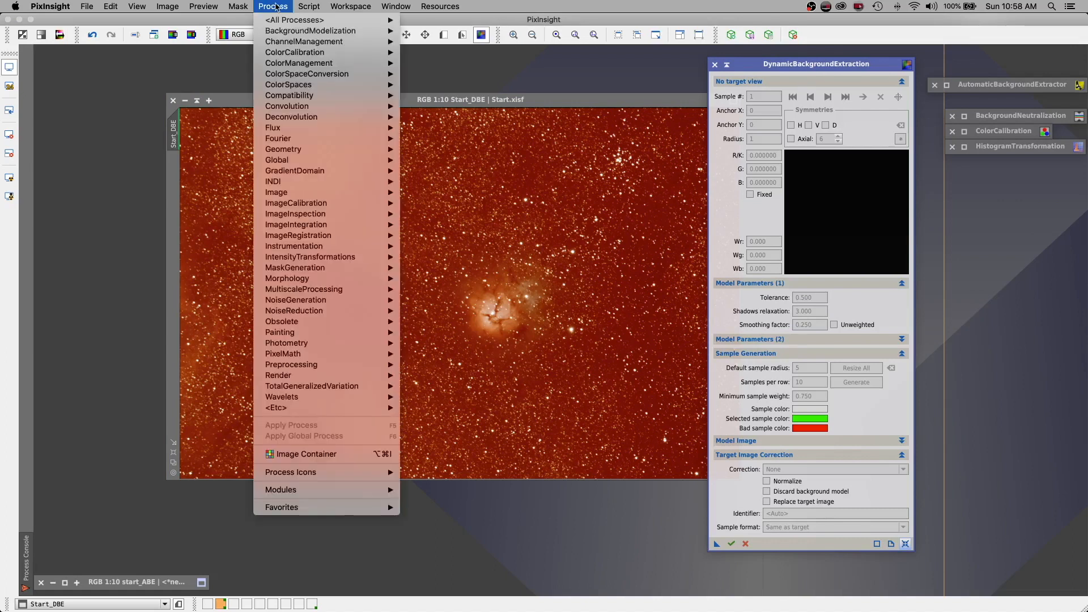
{"action": "mouse_move", "coordinate": [274, 32]}
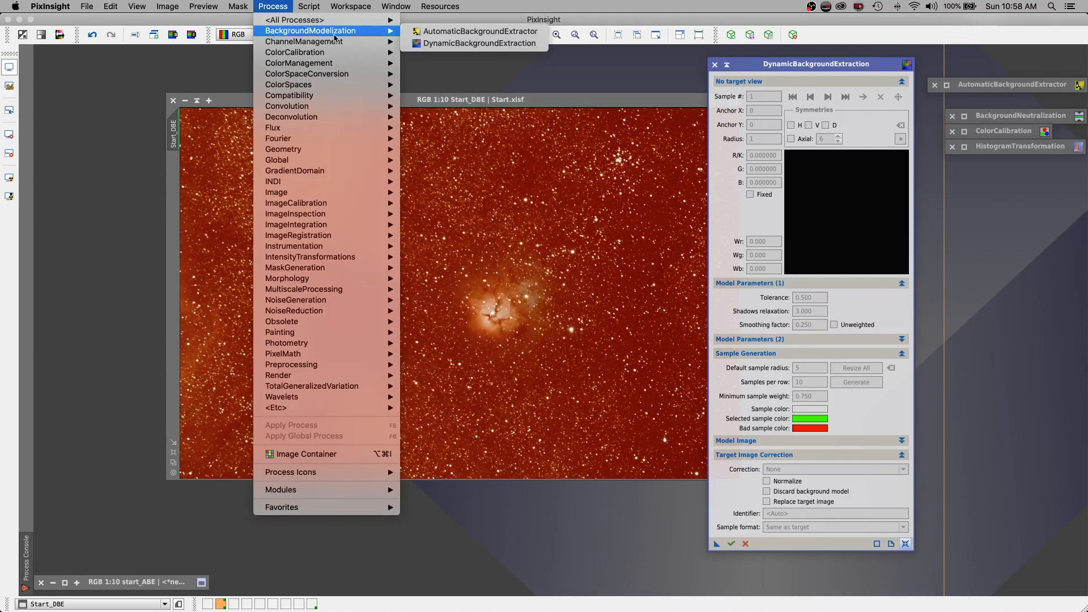
{"action": "left_click", "coordinate": [475, 44]}
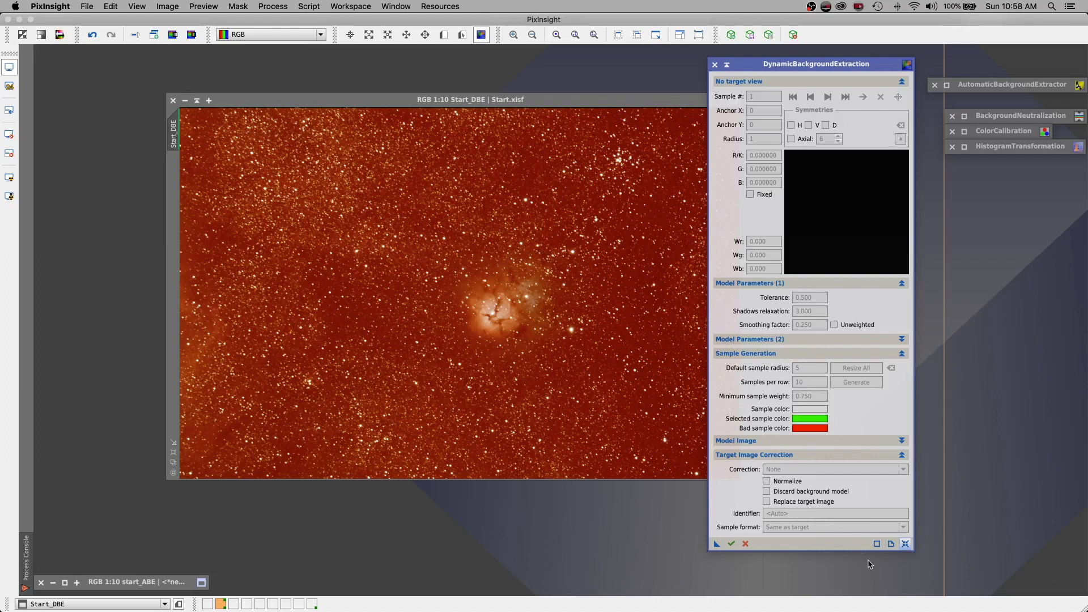
{"action": "left_click", "coordinate": [905, 544]}
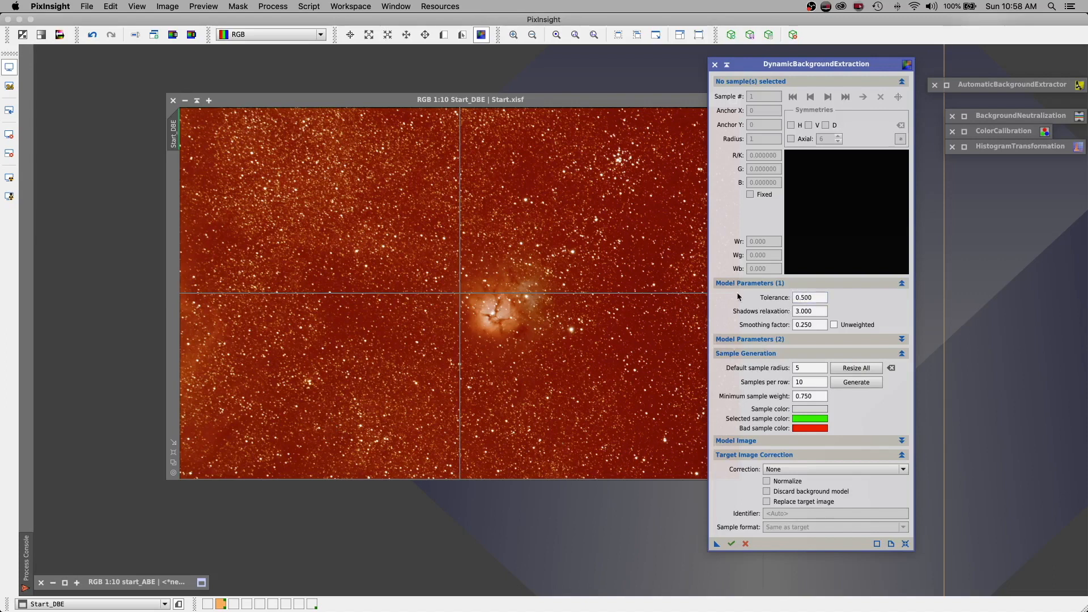
Generate the background samples with a tolerance of 1.5 and 8 samples per row
{"action": "left_click_drag", "start_coordinate": [815, 297], "coordinate": [767, 295]}
{"action": "type", "text": "1.5"}
{"action": "left_click", "coordinate": [820, 368]}
{"action": "double_click", "coordinate": [810, 384]}
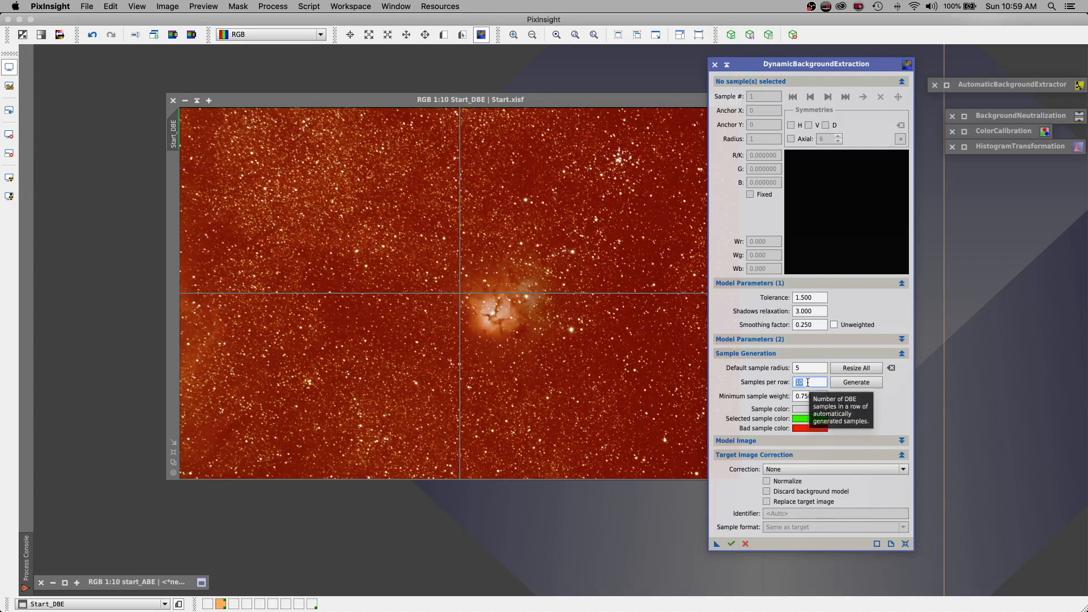
{"action": "type", "text": "8"}
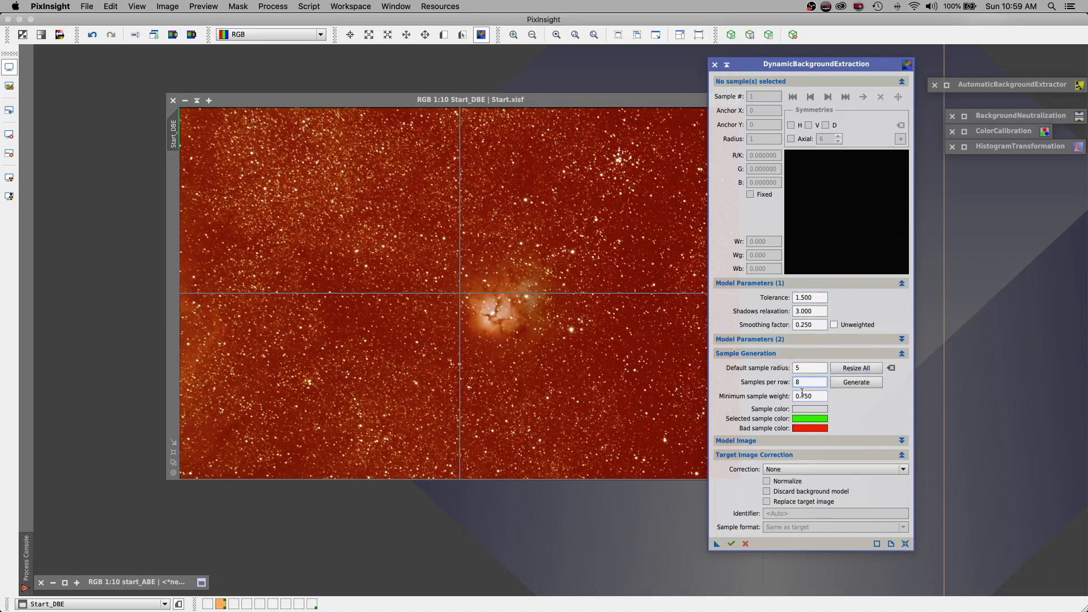
{"action": "left_click", "coordinate": [848, 384]}
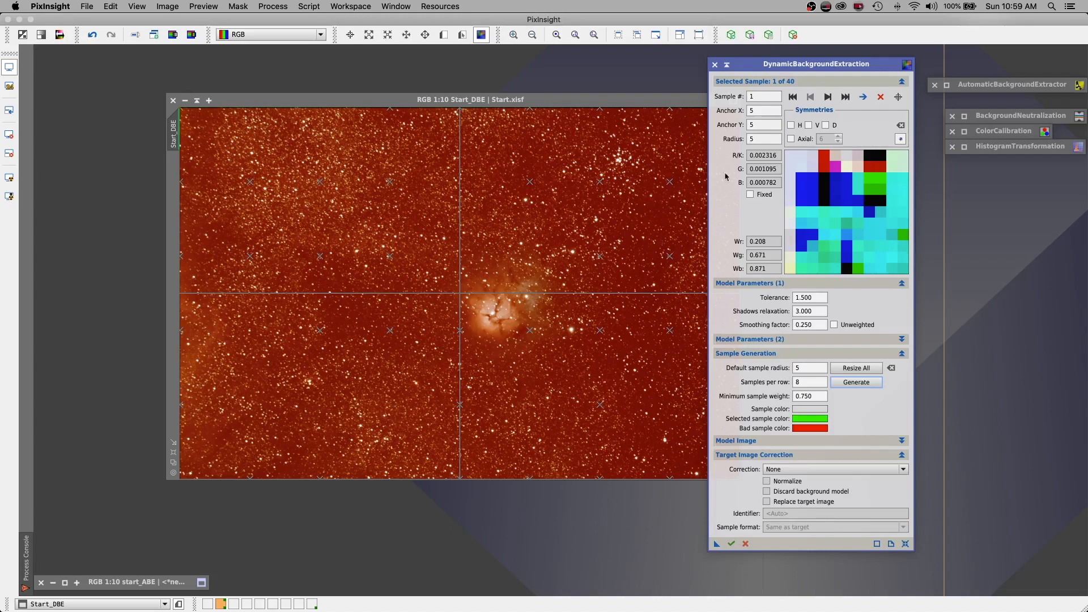
Magnify the Start_DBE image to 1:3 in an enlarged window clear of the DynamicBackgroundExtraction dialog
{"action": "left_click", "coordinate": [513, 35]}
{"action": "left_click", "coordinate": [513, 36]}
{"action": "left_click", "coordinate": [514, 36]}
{"action": "left_click", "coordinate": [513, 35]}
{"action": "left_click", "coordinate": [513, 35]}
{"action": "left_click", "coordinate": [513, 35]}
{"action": "left_click", "coordinate": [513, 35]}
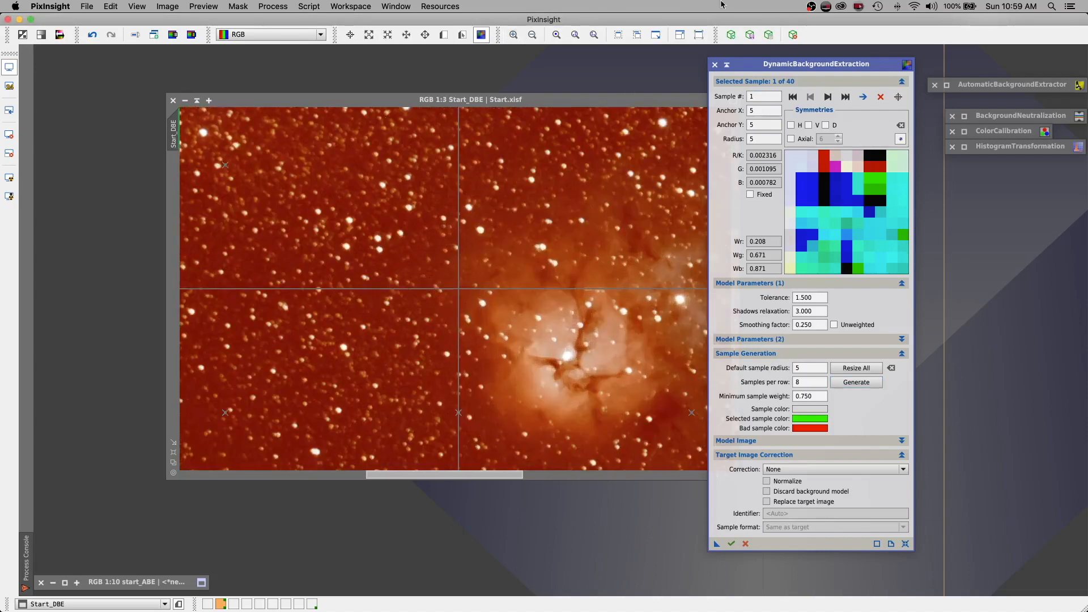
{"action": "left_click_drag", "start_coordinate": [635, 99], "coordinate": [546, 65]}
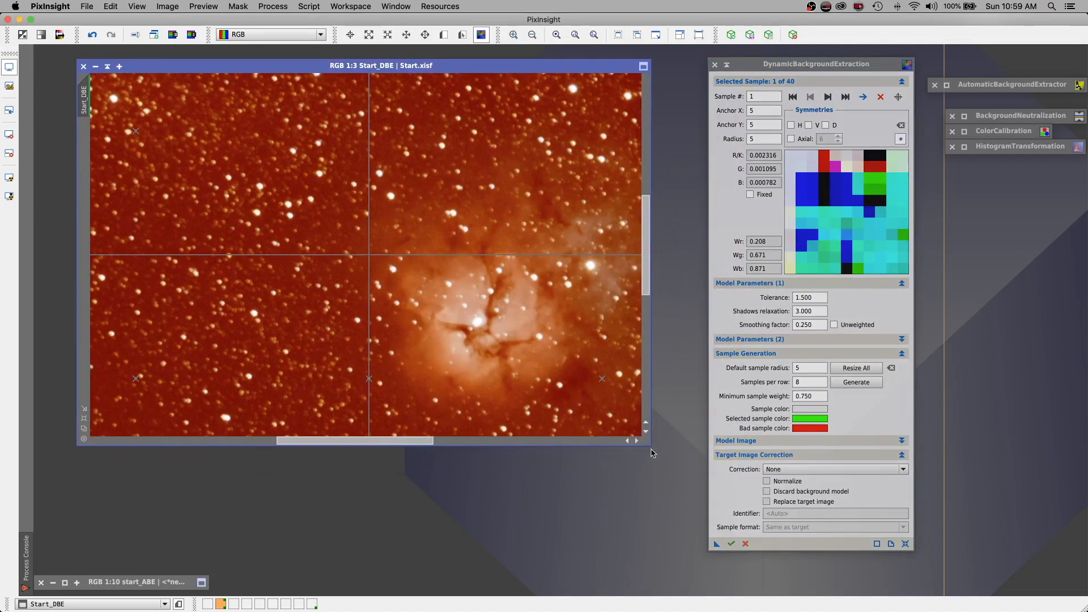
{"action": "left_click_drag", "start_coordinate": [649, 446], "coordinate": [734, 573]}
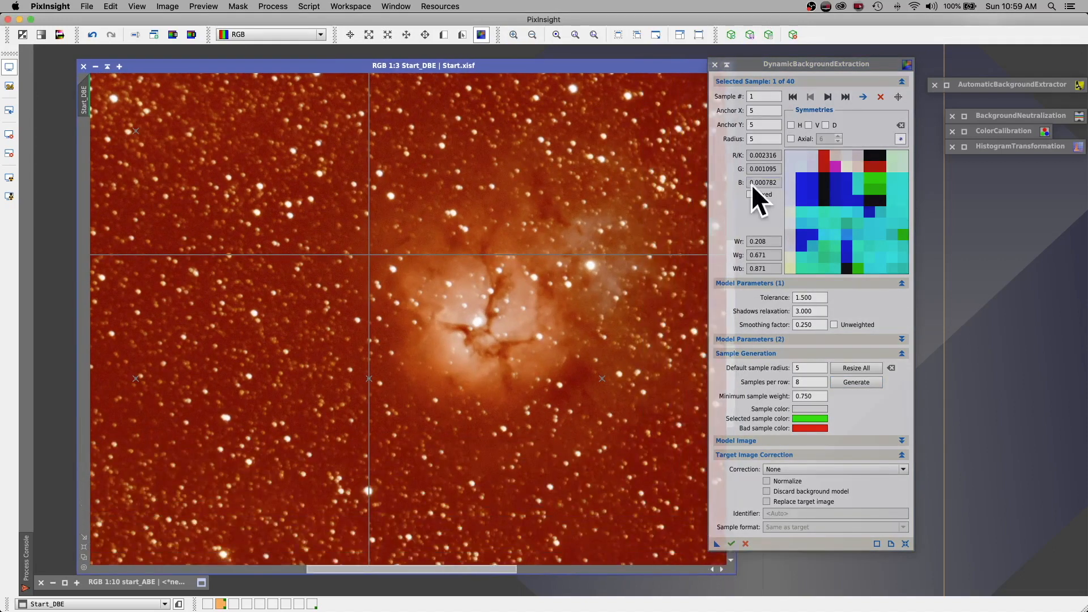
{"action": "left_click_drag", "start_coordinate": [780, 74], "coordinate": [889, 82]}
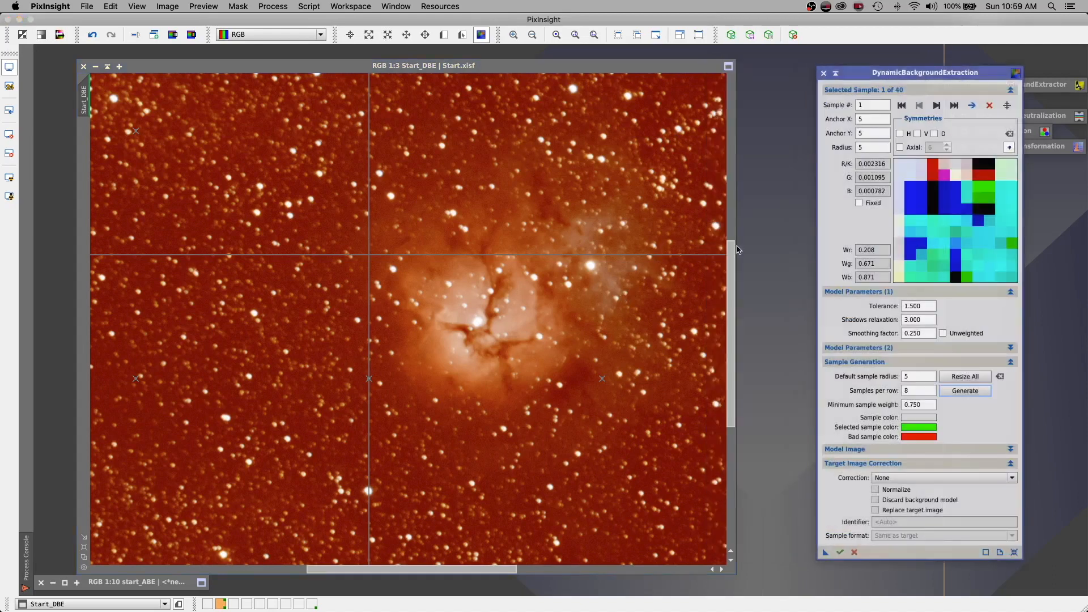
Add a background sample near the image's left edge at about X 60, Y 1017, and move sample 2 inward to about X 83, Y 1319
{"action": "left_click_drag", "start_coordinate": [726, 260], "coordinate": [715, 92]}
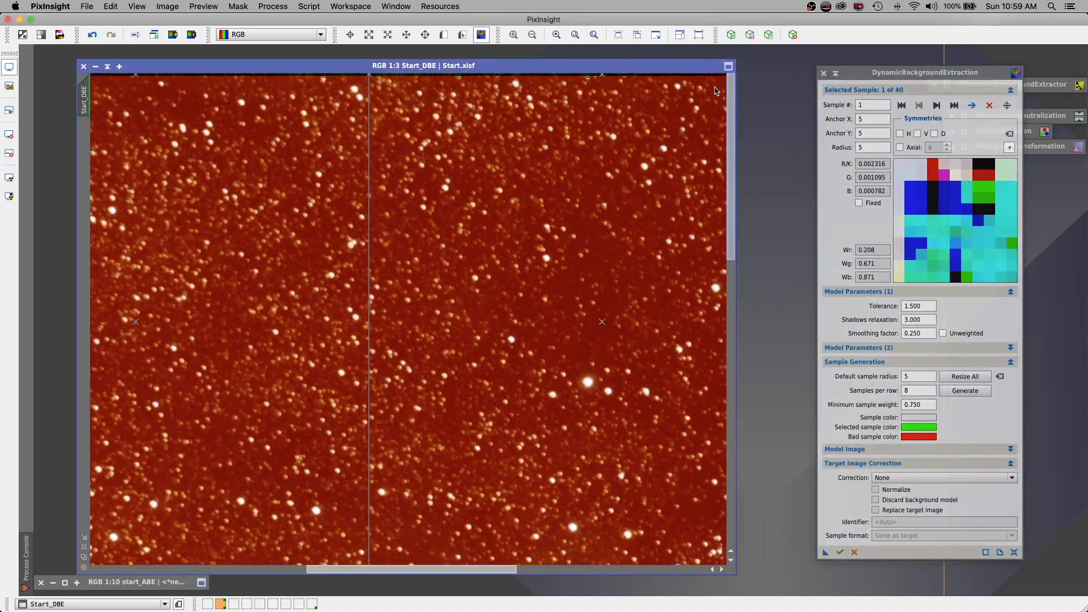
{"action": "left_click_drag", "start_coordinate": [457, 569], "coordinate": [227, 561]}
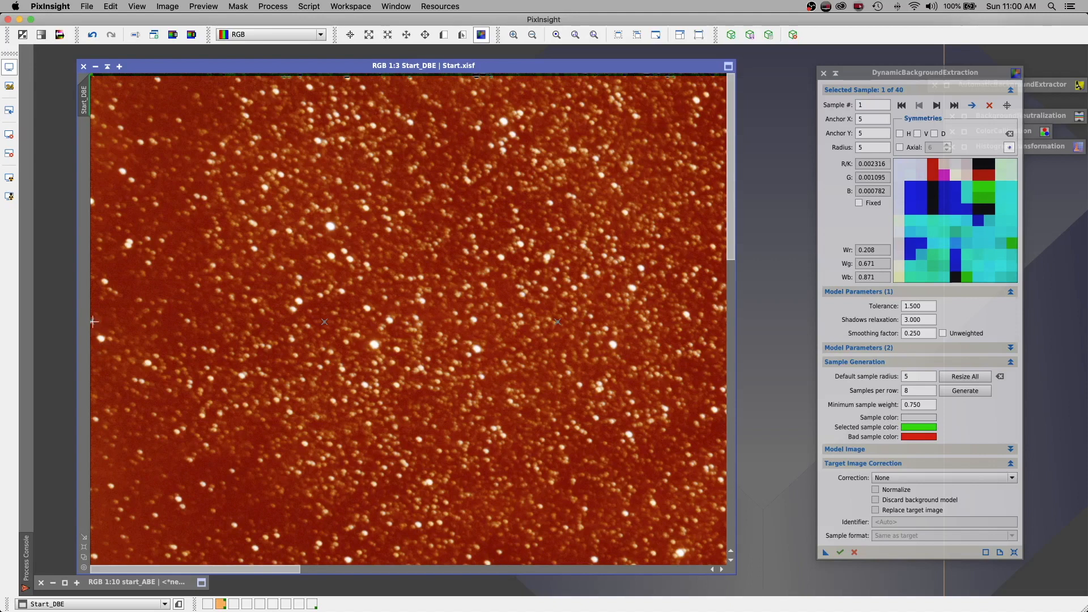
{"action": "left_click", "coordinate": [94, 321]}
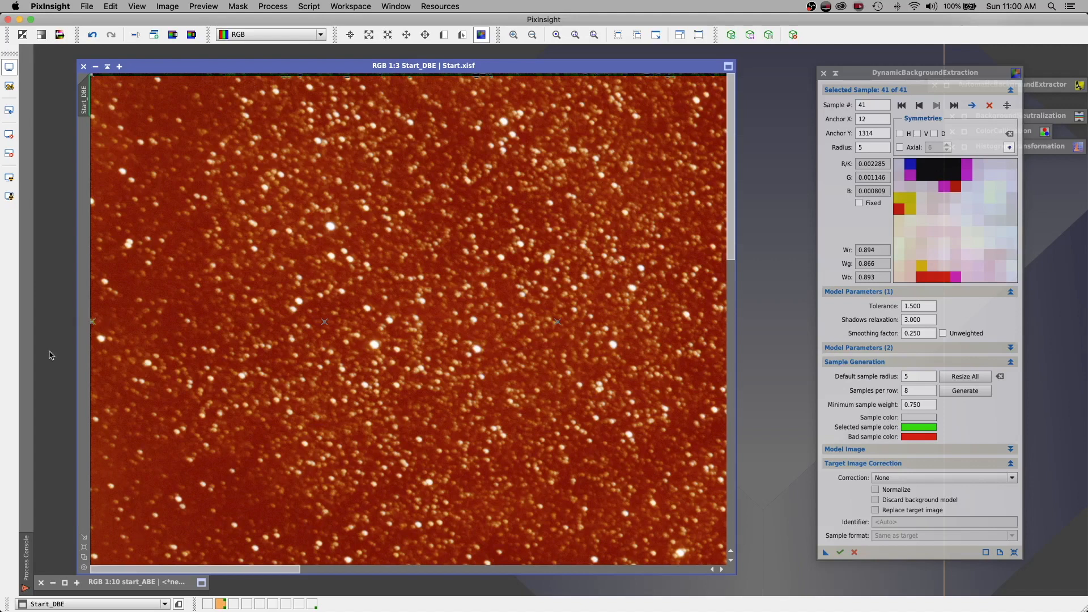
{"action": "left_click_drag", "start_coordinate": [67, 370], "coordinate": [72, 373]}
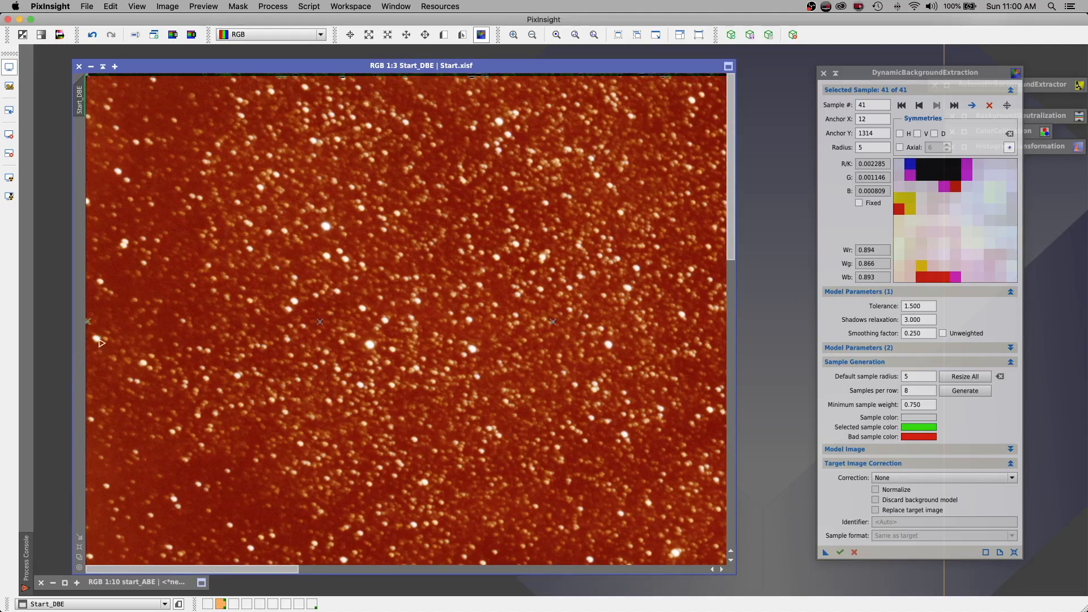
{"action": "left_click_drag", "start_coordinate": [88, 321], "coordinate": [105, 325]}
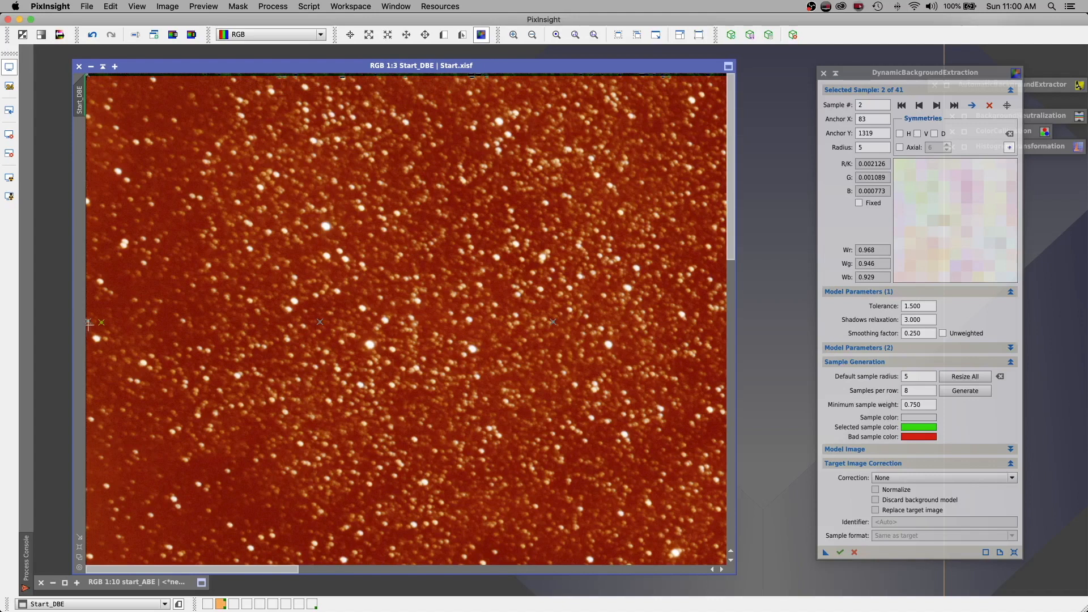
{"action": "left_click_drag", "start_coordinate": [89, 323], "coordinate": [99, 269]}
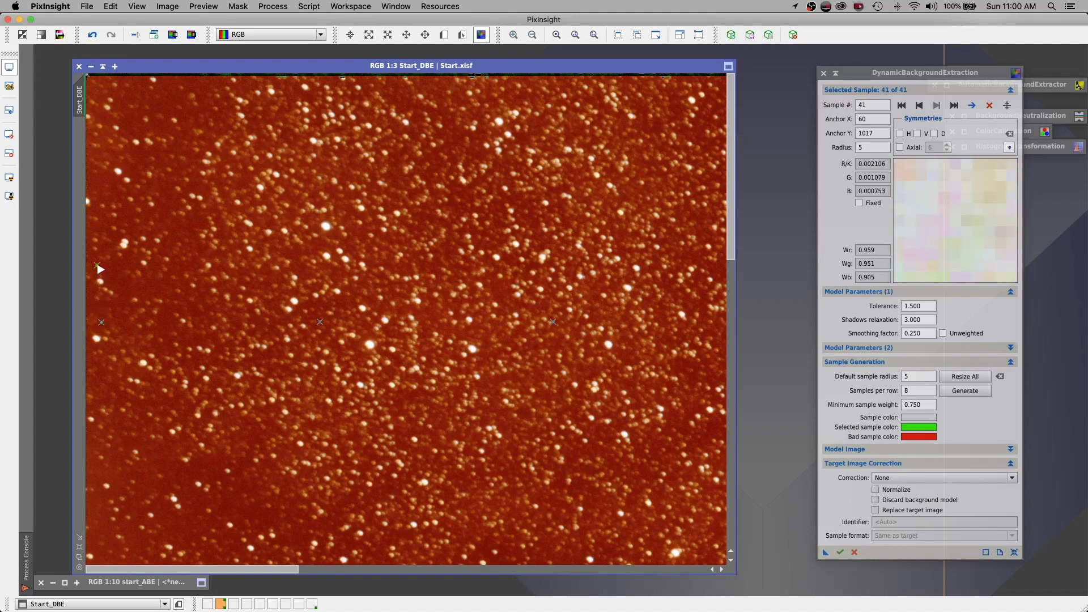
Select sample 3 on the image's left edge and move it inward to about X 89, Y 2643
{"action": "left_click", "coordinate": [102, 322]}
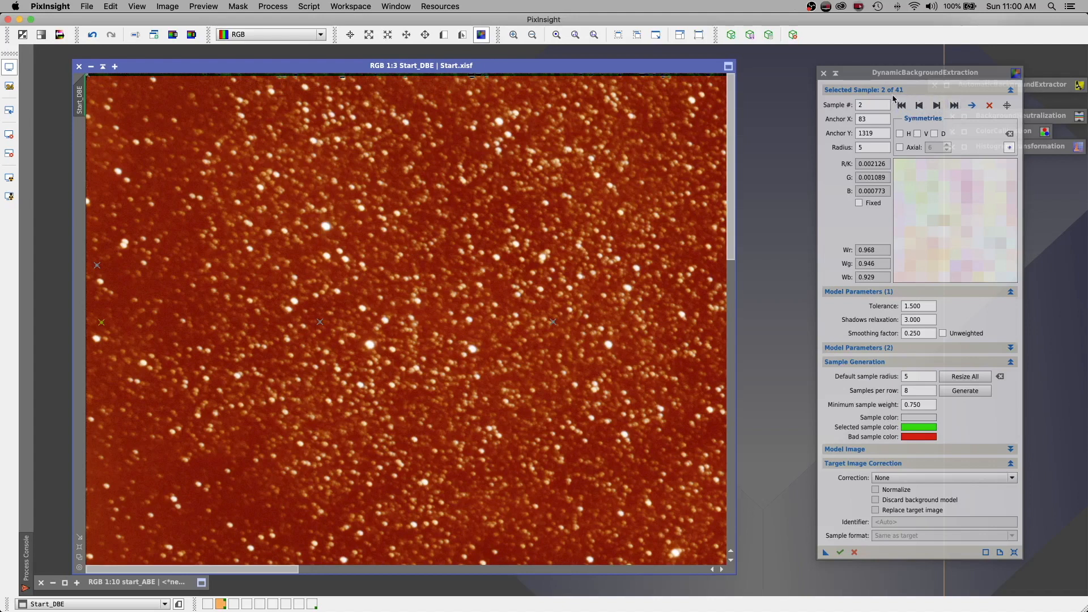
{"action": "left_click", "coordinate": [936, 106]}
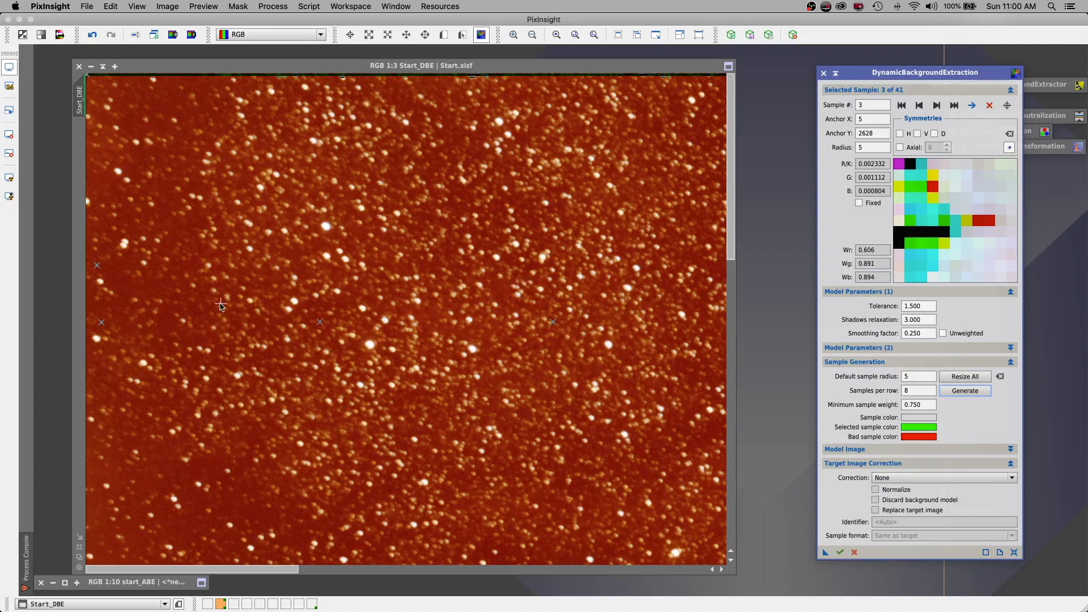
{"action": "left_click_drag", "start_coordinate": [728, 104], "coordinate": [729, 230]}
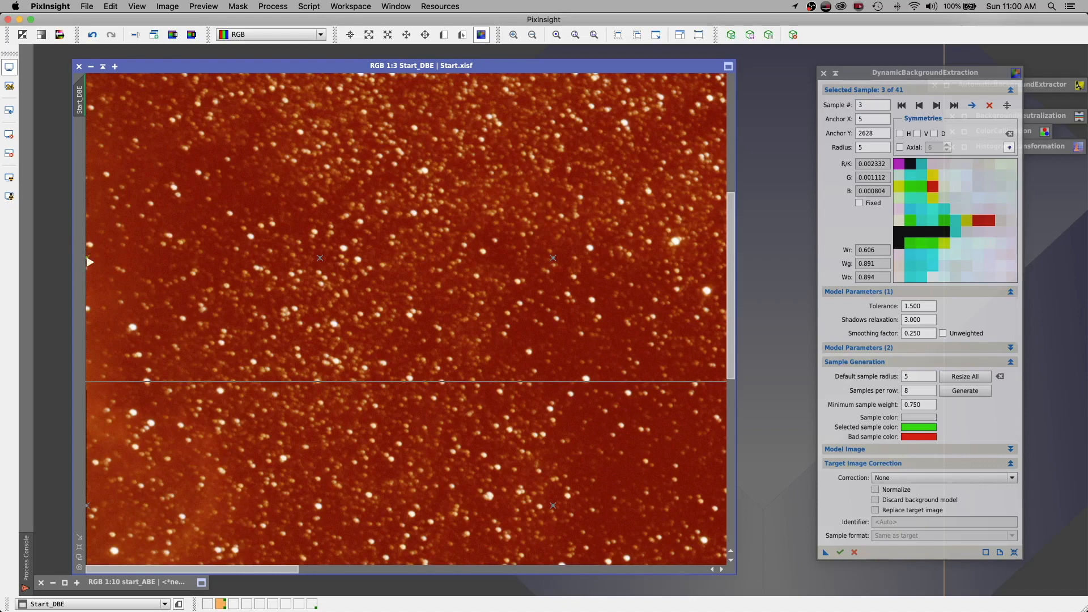
{"action": "left_click_drag", "start_coordinate": [89, 262], "coordinate": [105, 261]}
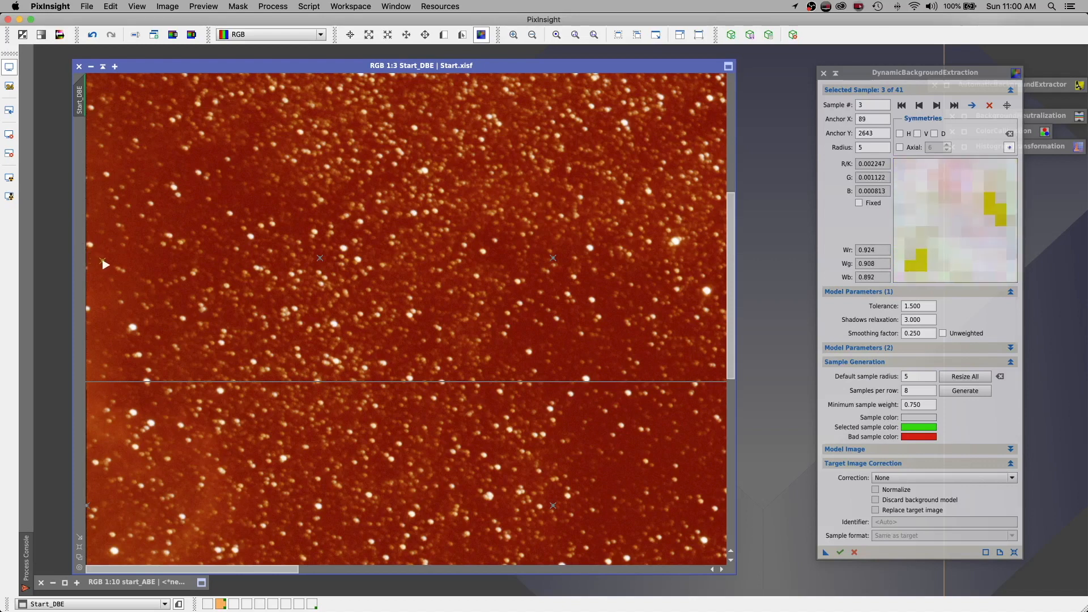
Select sample 4 and move it off the left edge to a cleaner background spot at about X 500, Y 3831
{"action": "left_click", "coordinate": [936, 106]}
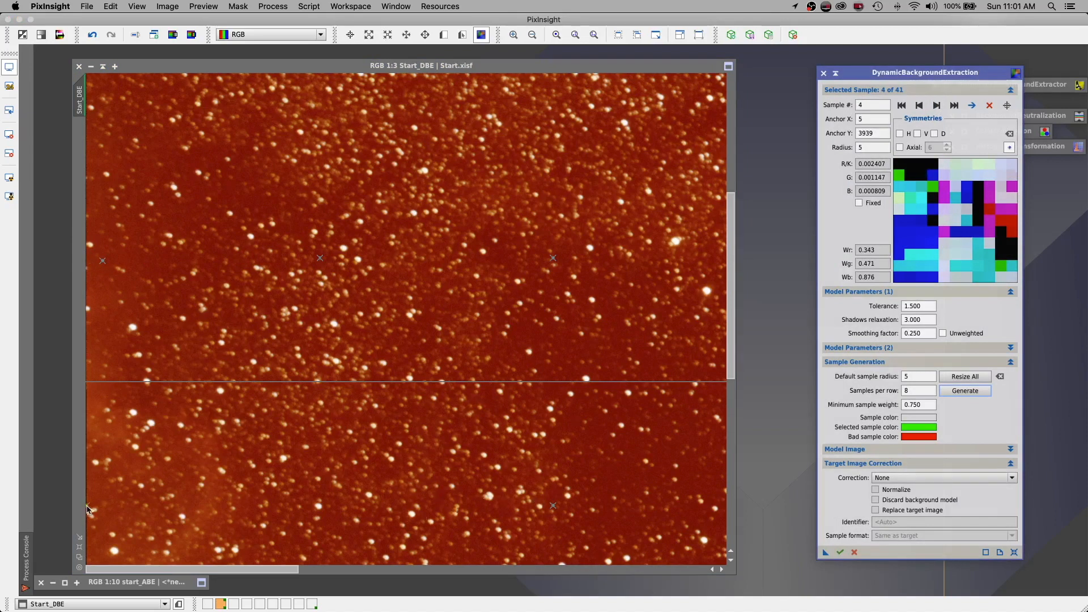
{"action": "left_click_drag", "start_coordinate": [88, 509], "coordinate": [102, 491]}
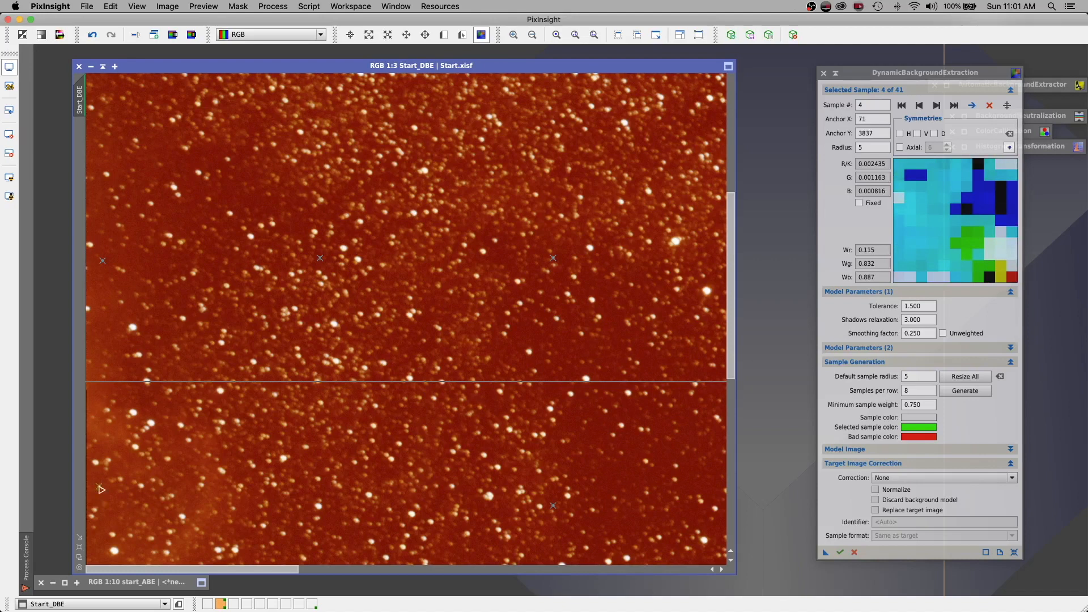
{"action": "left_click_drag", "start_coordinate": [101, 489], "coordinate": [183, 488]}
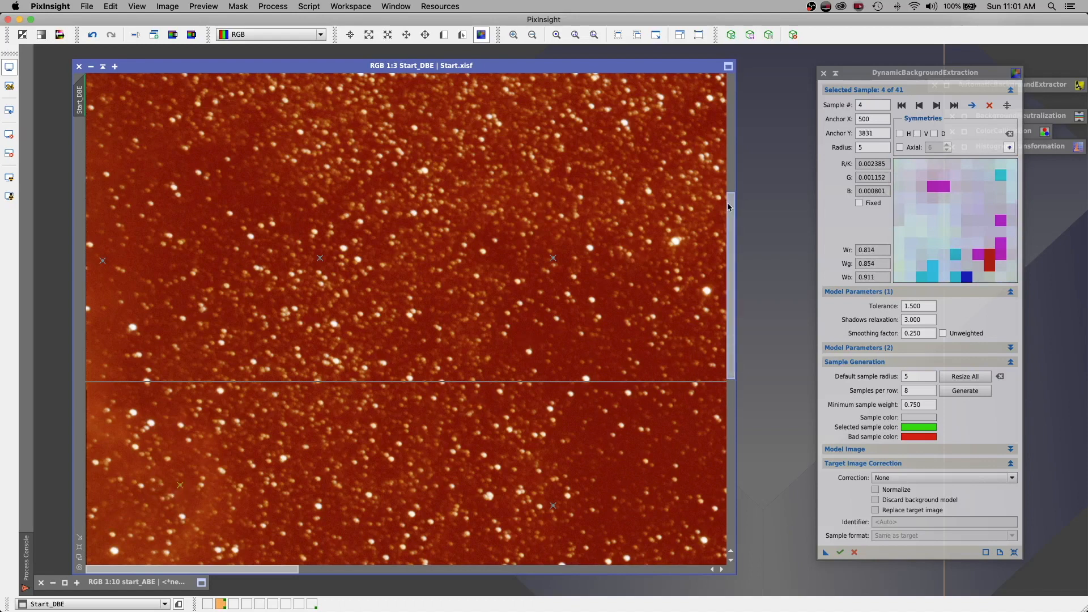
Select sample 5 on the image's left edge and move it inward to about X 140, Y 5392
{"action": "left_click_drag", "start_coordinate": [734, 203], "coordinate": [716, 376]}
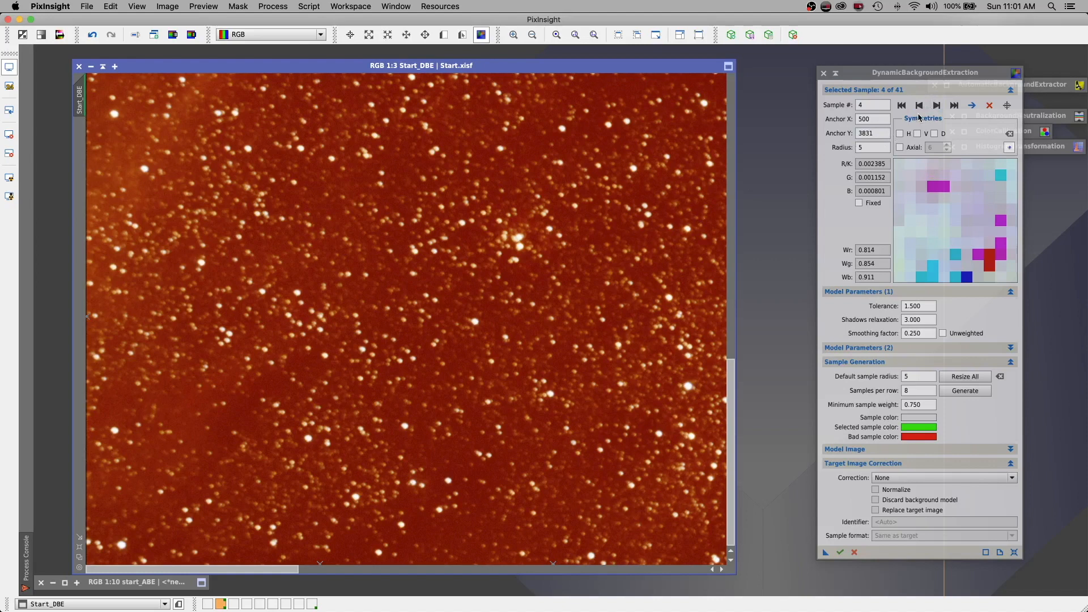
{"action": "left_click", "coordinate": [936, 106]}
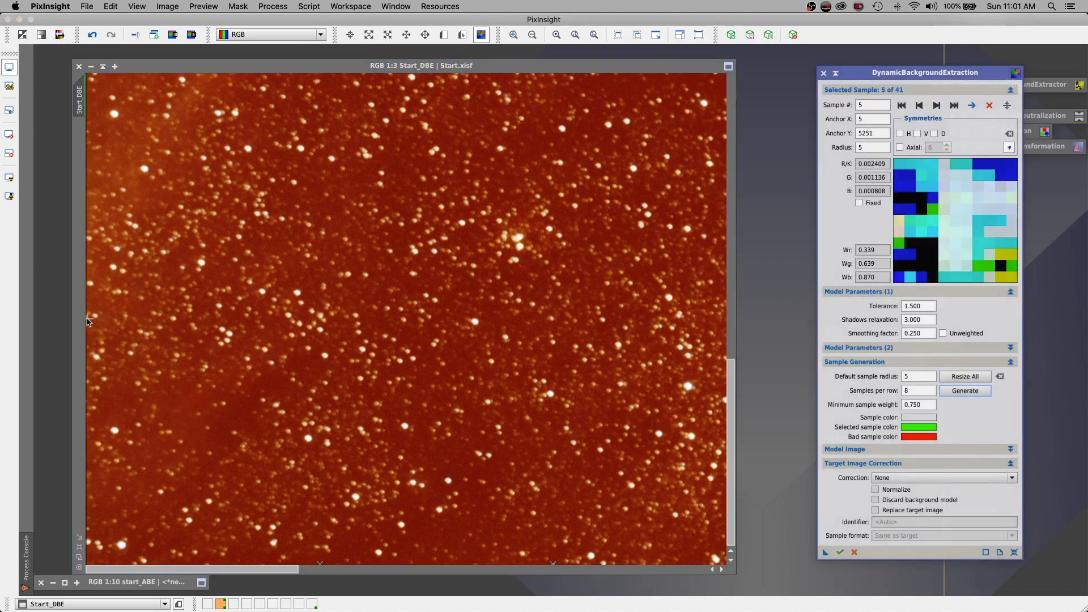
{"action": "left_click_drag", "start_coordinate": [87, 321], "coordinate": [115, 348]}
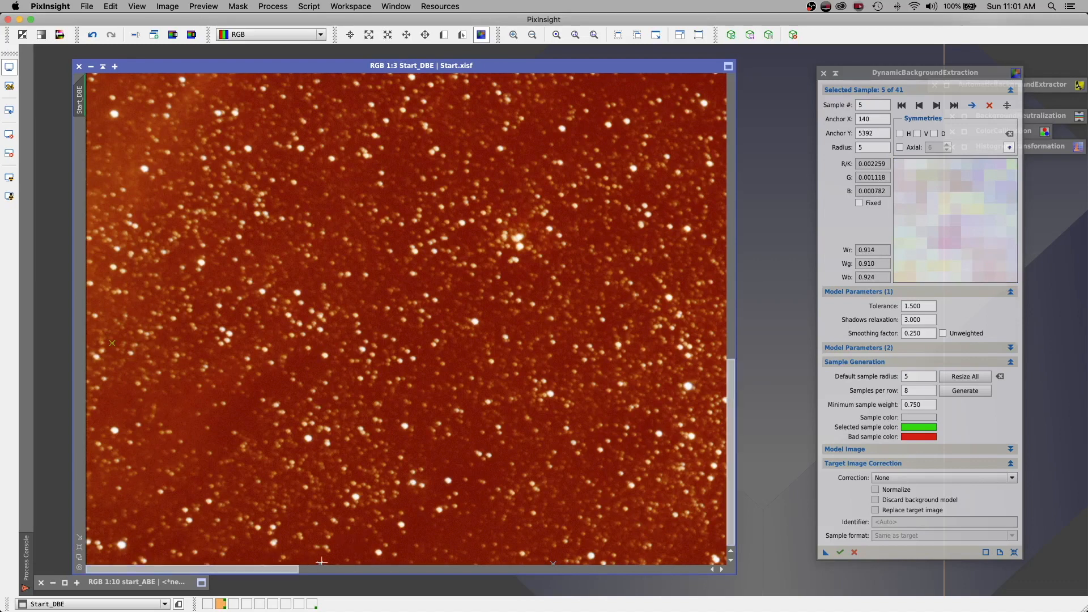
Check samples 8 and 12 on the bottom edge and add background samples at about X 1578, Y 5295 and X 717, Y 5814
{"action": "left_click", "coordinate": [319, 563]}
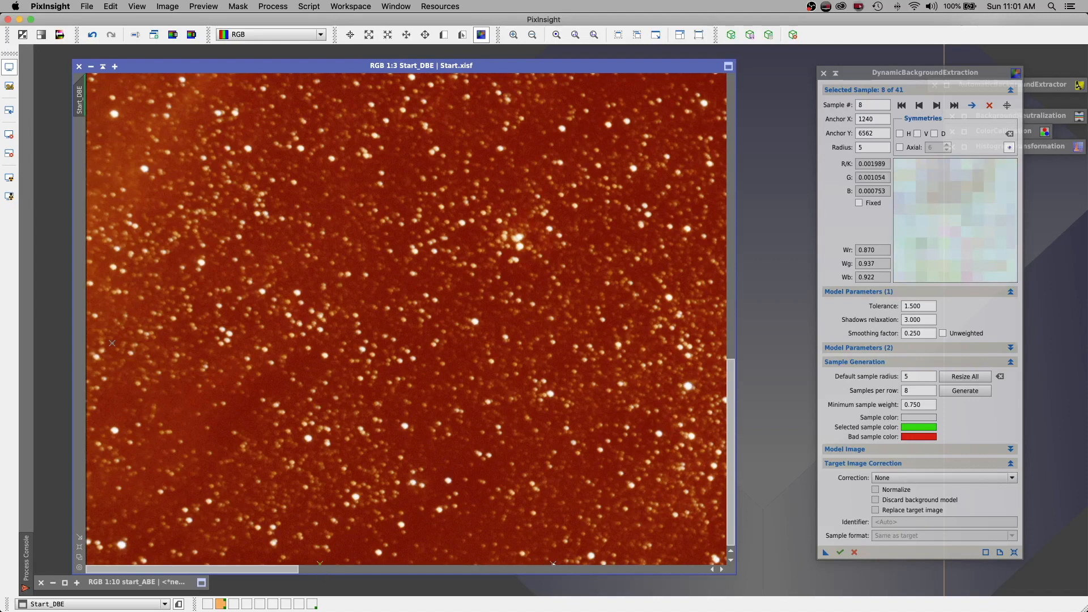
{"action": "left_click", "coordinate": [552, 562]}
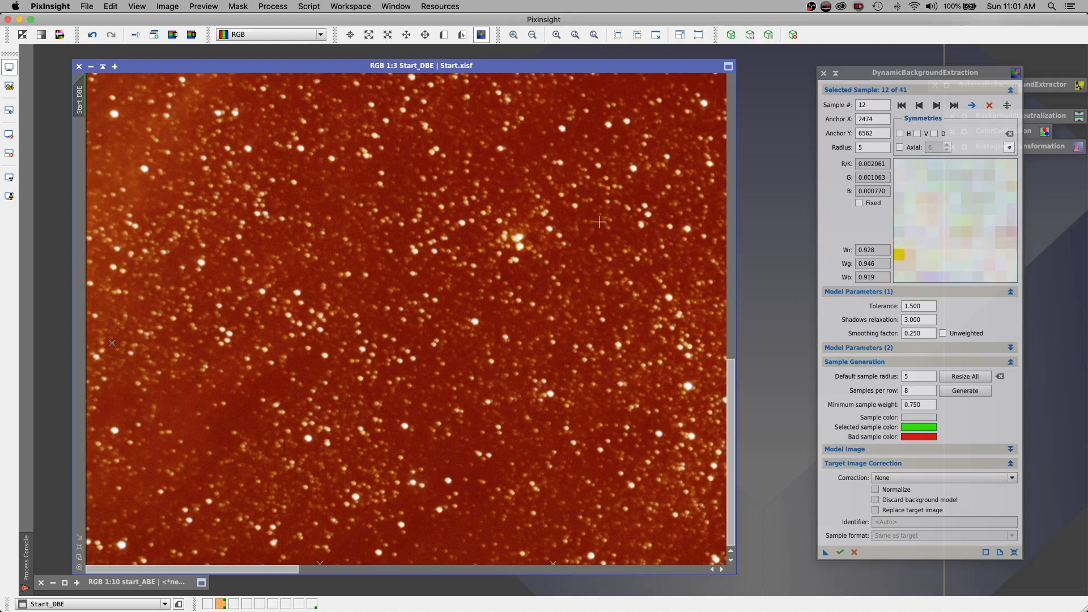
{"action": "left_click", "coordinate": [383, 325]}
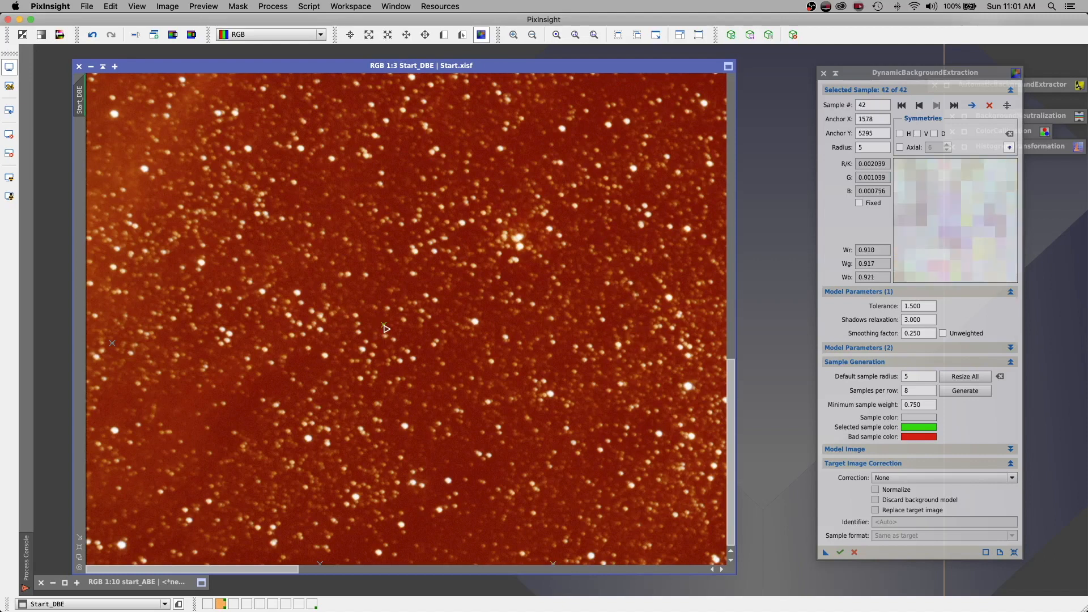
{"action": "left_click", "coordinate": [220, 423]}
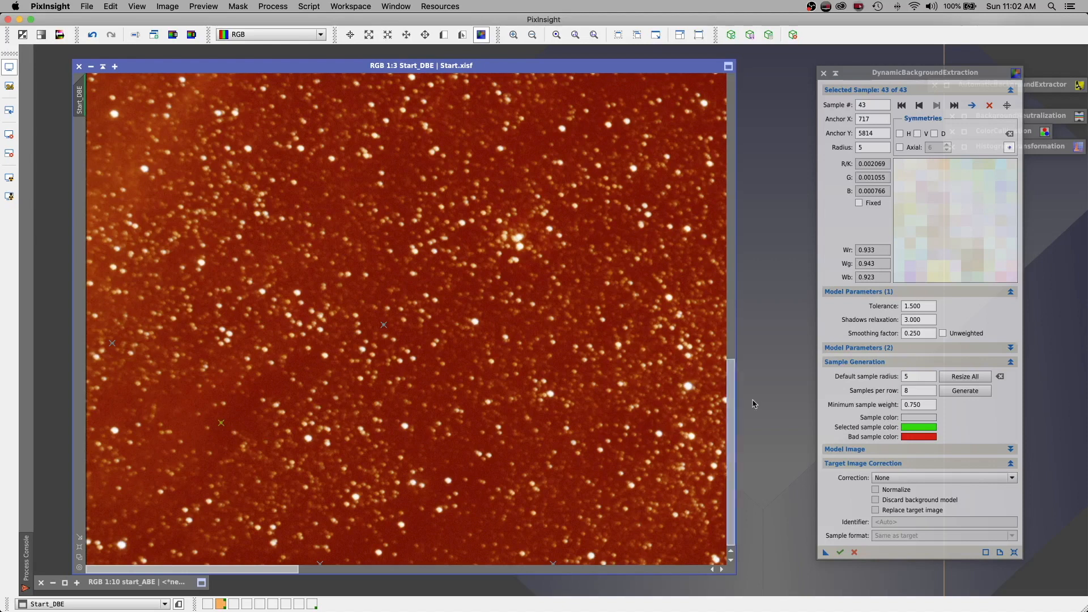
Inspect the pixel previews of samples 11, 7, 10 and 9 for stars, working up the left part of the image
{"action": "scroll", "coordinate": [732, 373], "scroll_direction": "up", "scroll_amount": 2}
{"action": "left_click_drag", "start_coordinate": [732, 372], "coordinate": [731, 306]}
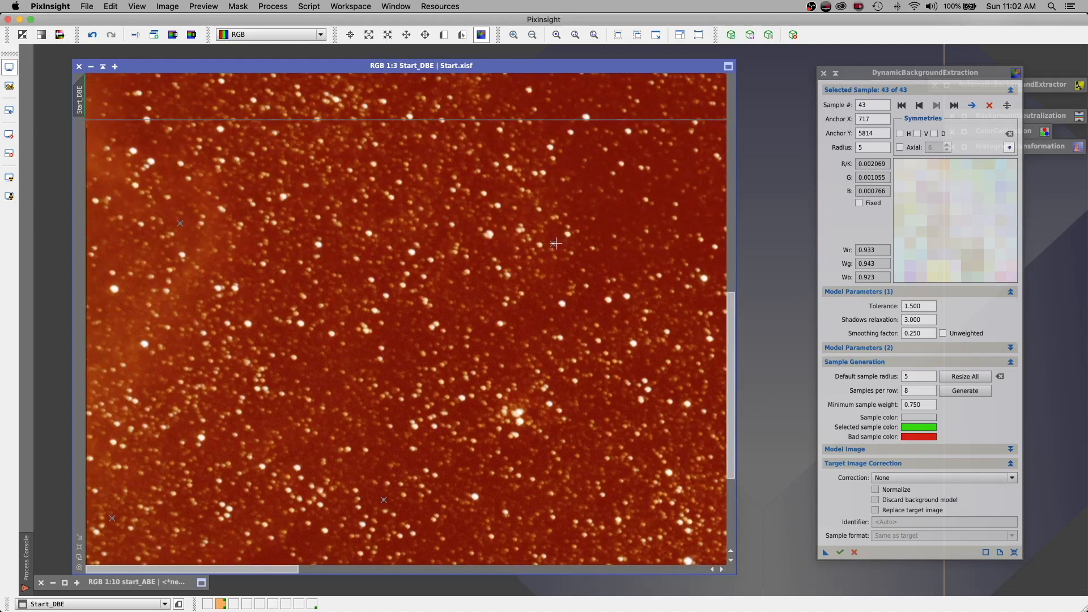
{"action": "left_click", "coordinate": [553, 245]}
{"action": "left_click_drag", "start_coordinate": [732, 313], "coordinate": [730, 209]}
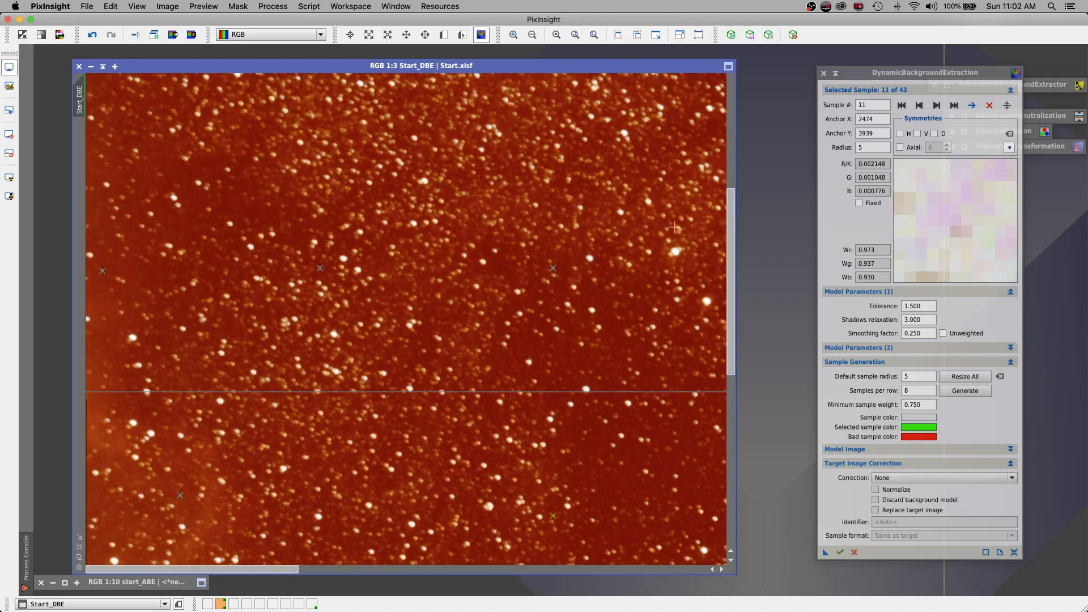
{"action": "left_click", "coordinate": [320, 269]}
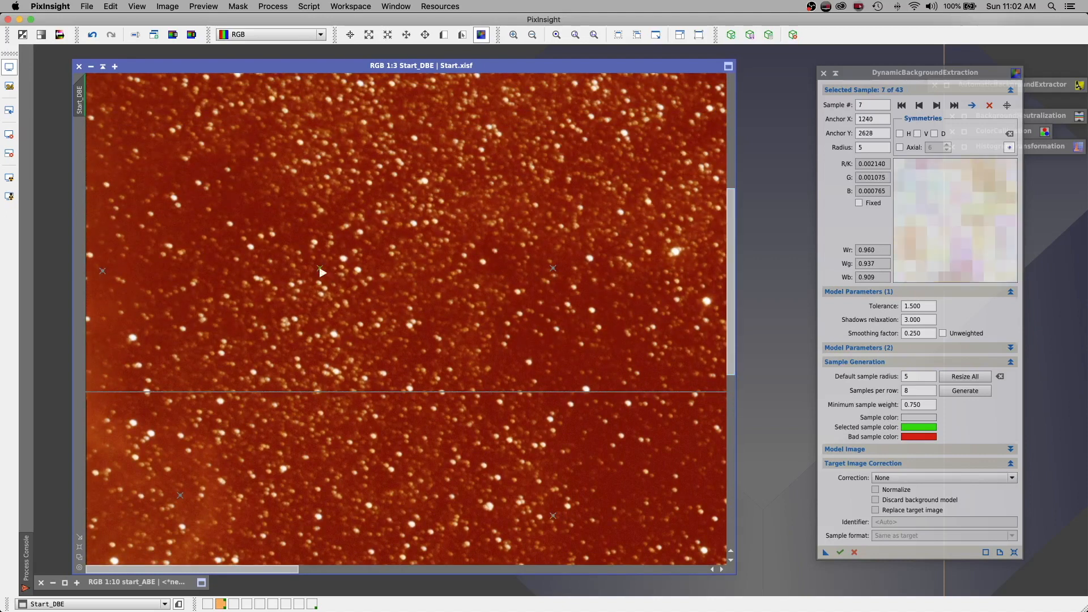
{"action": "left_click", "coordinate": [553, 268]}
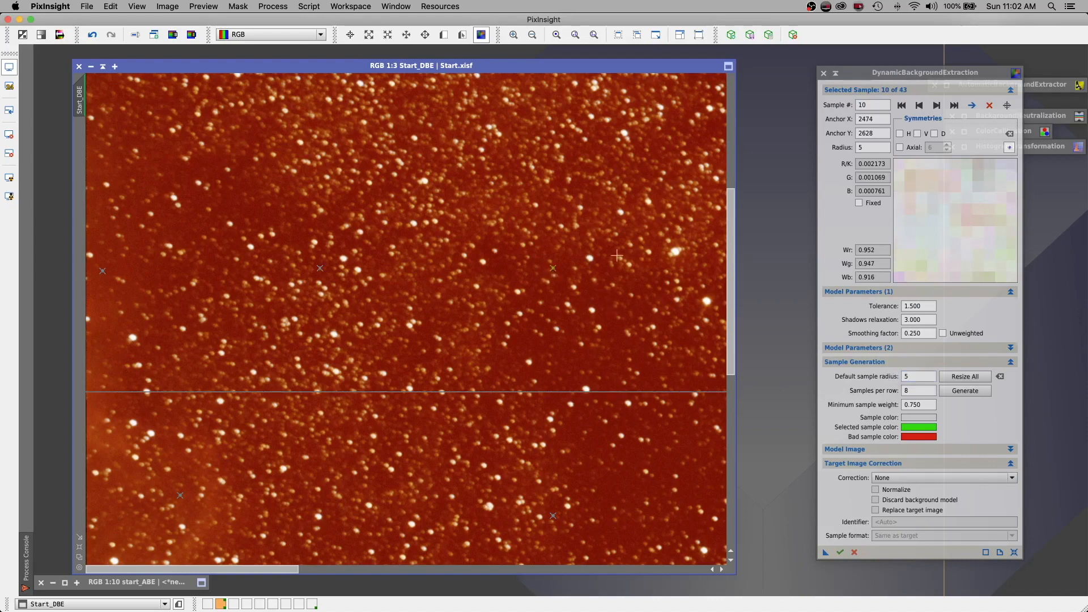
{"action": "left_click_drag", "start_coordinate": [728, 205], "coordinate": [727, 111]}
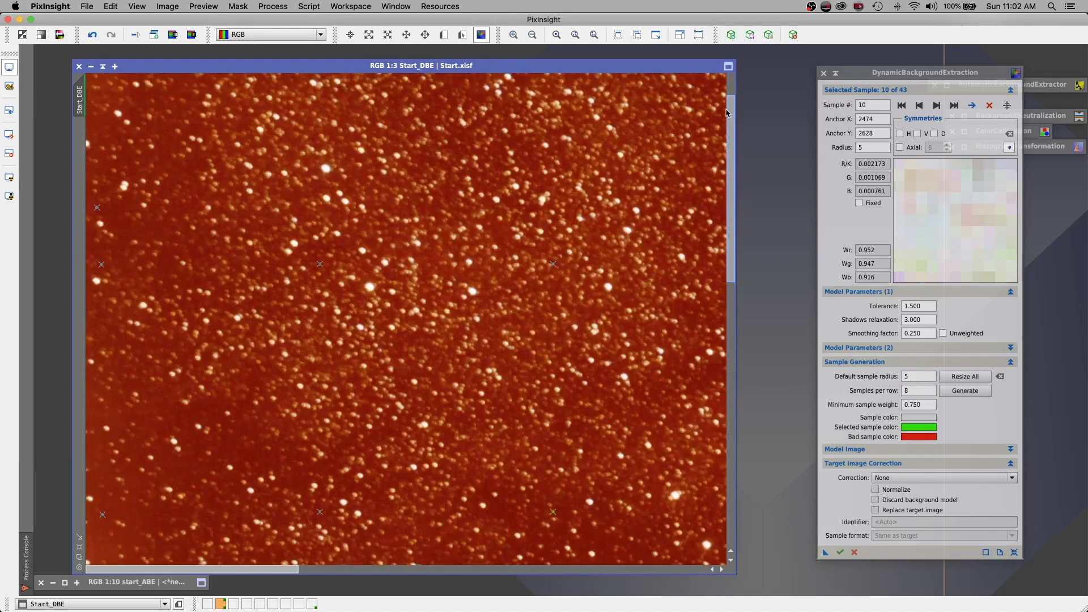
{"action": "left_click", "coordinate": [554, 267]}
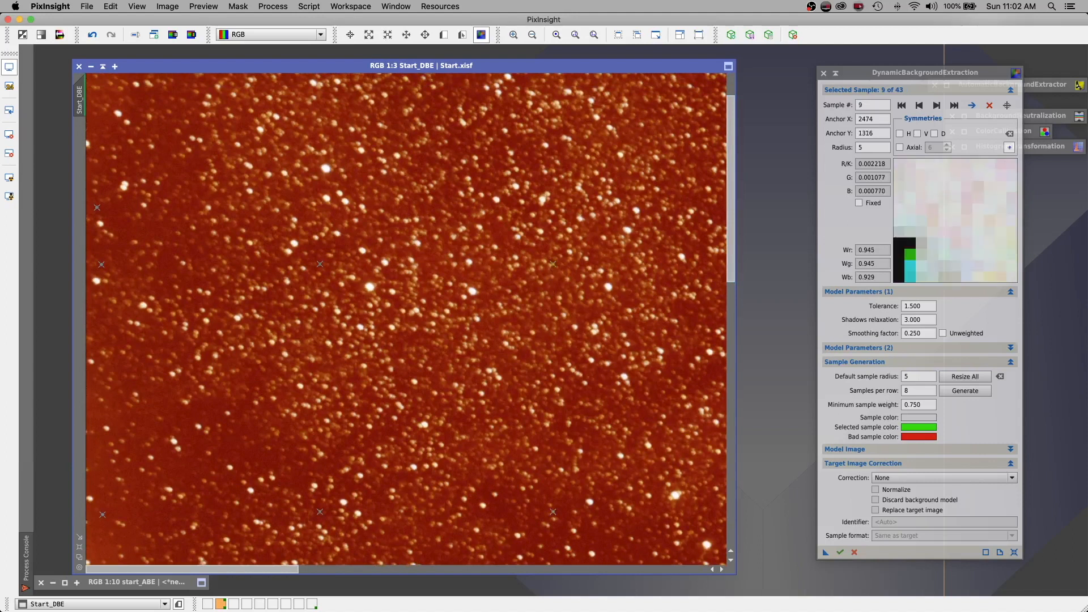
Set the default sample radius to 15 and regenerate the background samples
{"action": "left_click", "coordinate": [915, 377]}
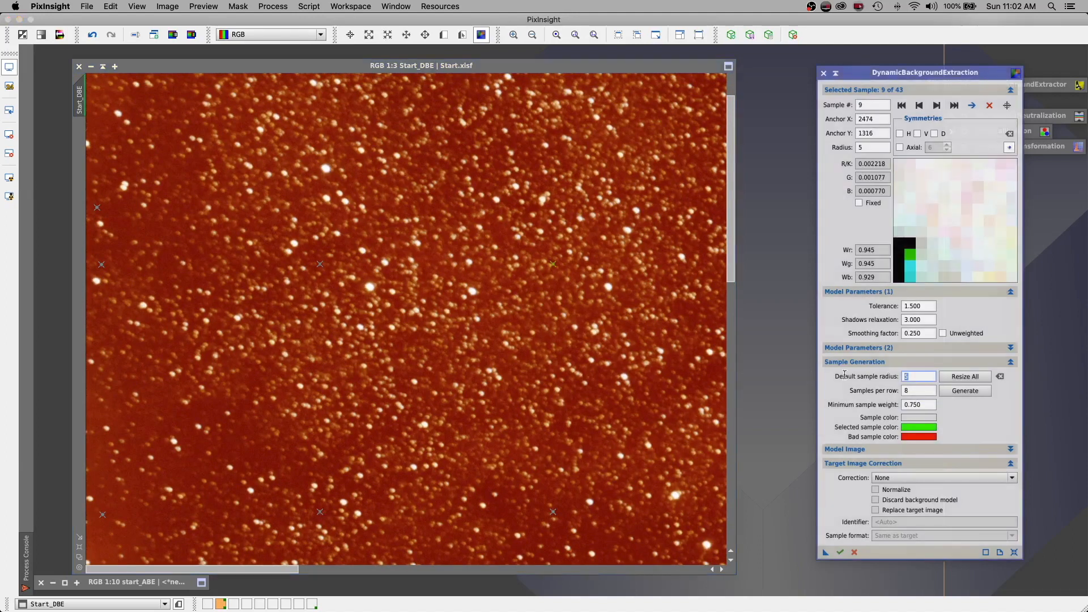
{"action": "type", "text": "1"}
{"action": "left_click", "coordinate": [965, 395]}
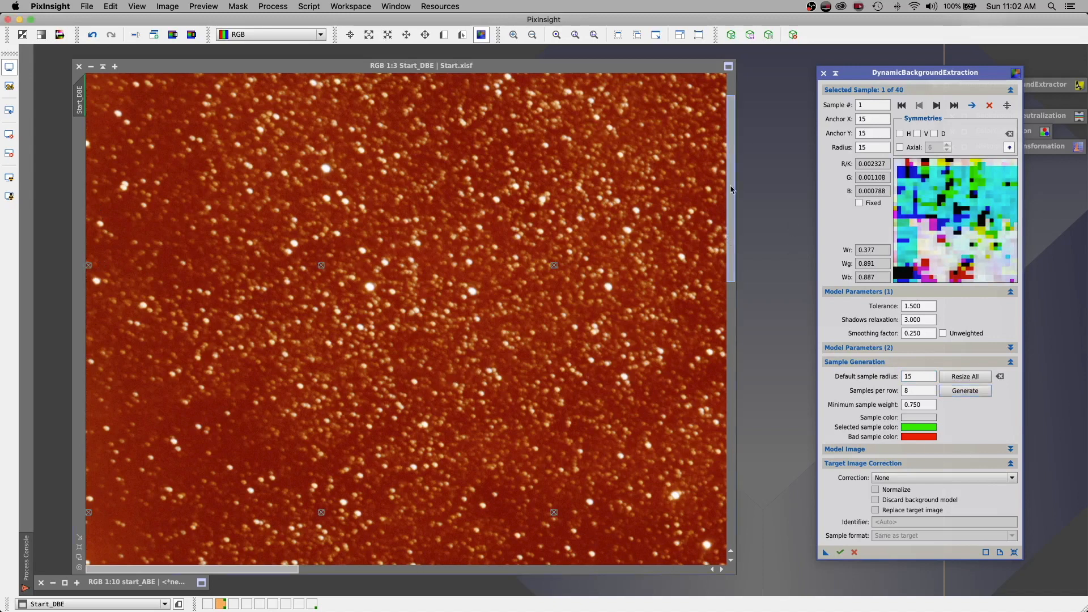
Move sample 1 inward from the top-left corner to about X 72, Y 129, and sample 2 to about X 84, Y 1238
{"action": "left_click_drag", "start_coordinate": [731, 226], "coordinate": [730, 205]}
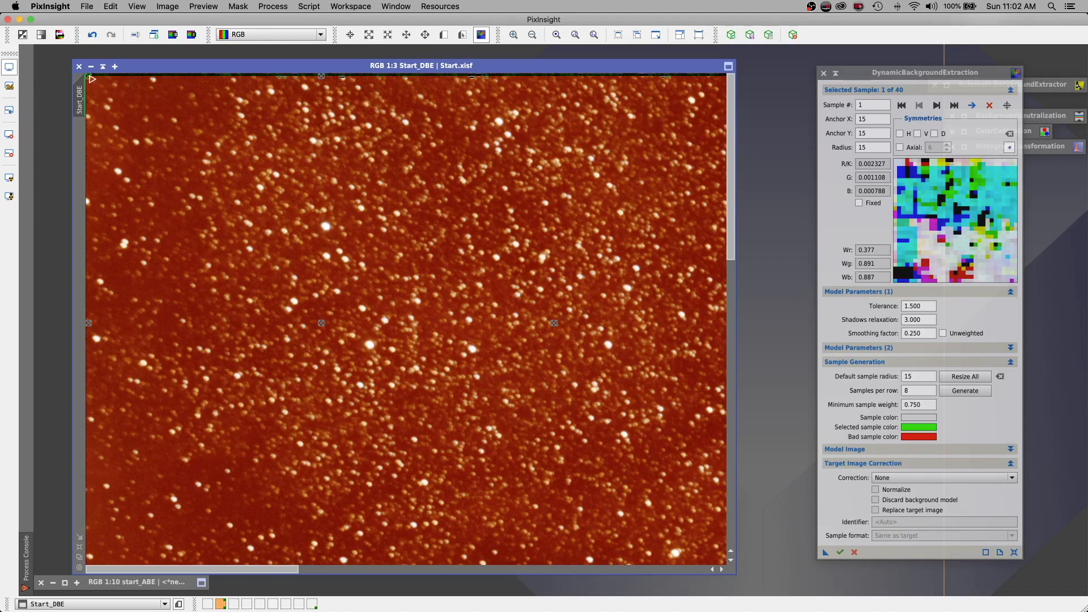
{"action": "left_click_drag", "start_coordinate": [91, 79], "coordinate": [103, 100]}
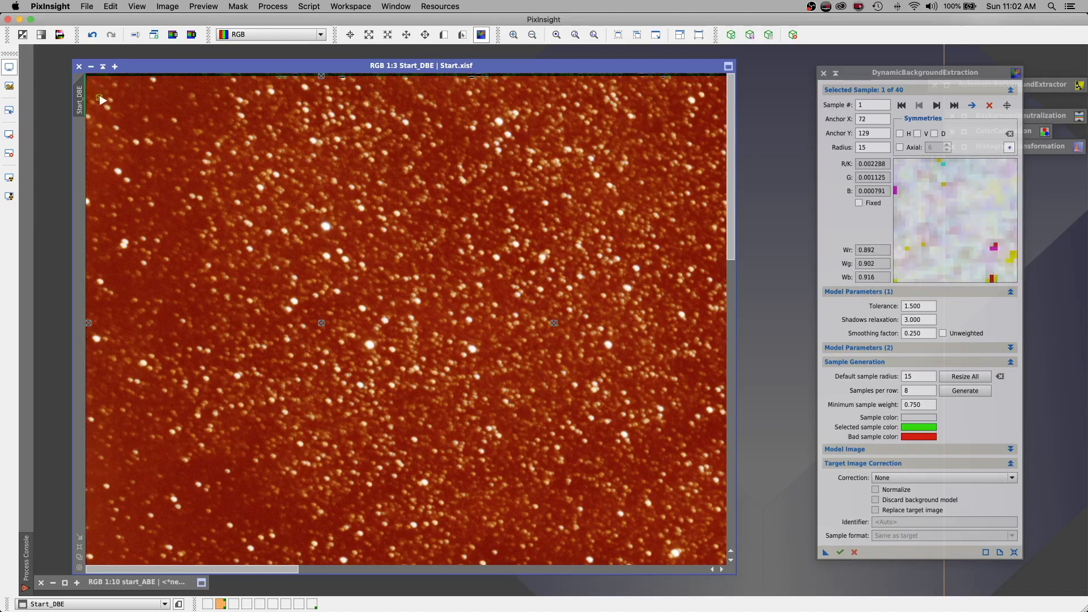
{"action": "left_click", "coordinate": [89, 324]}
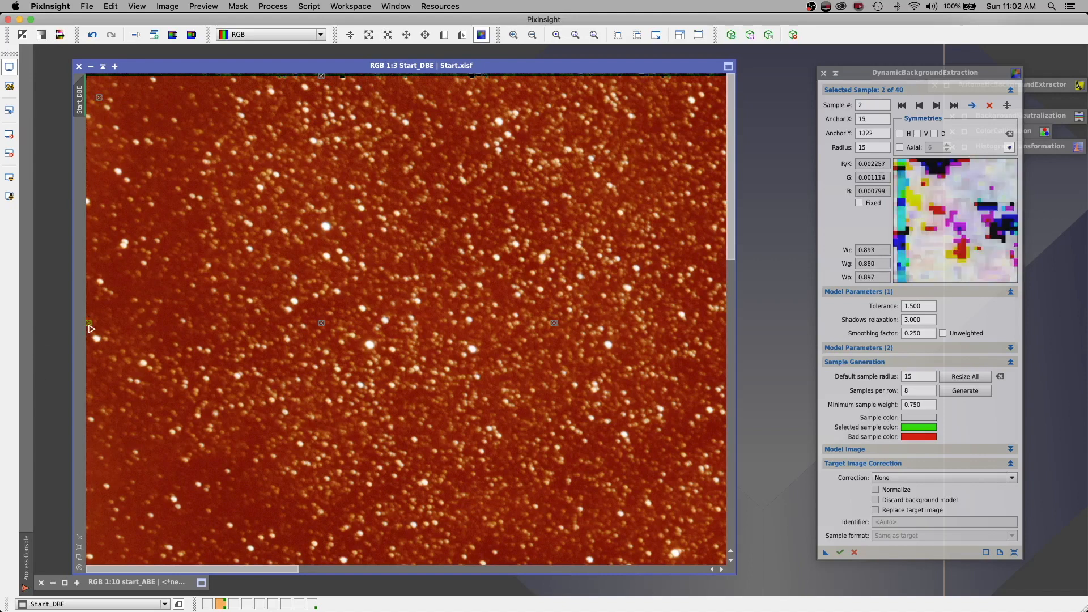
{"action": "left_click_drag", "start_coordinate": [88, 324], "coordinate": [101, 307]}
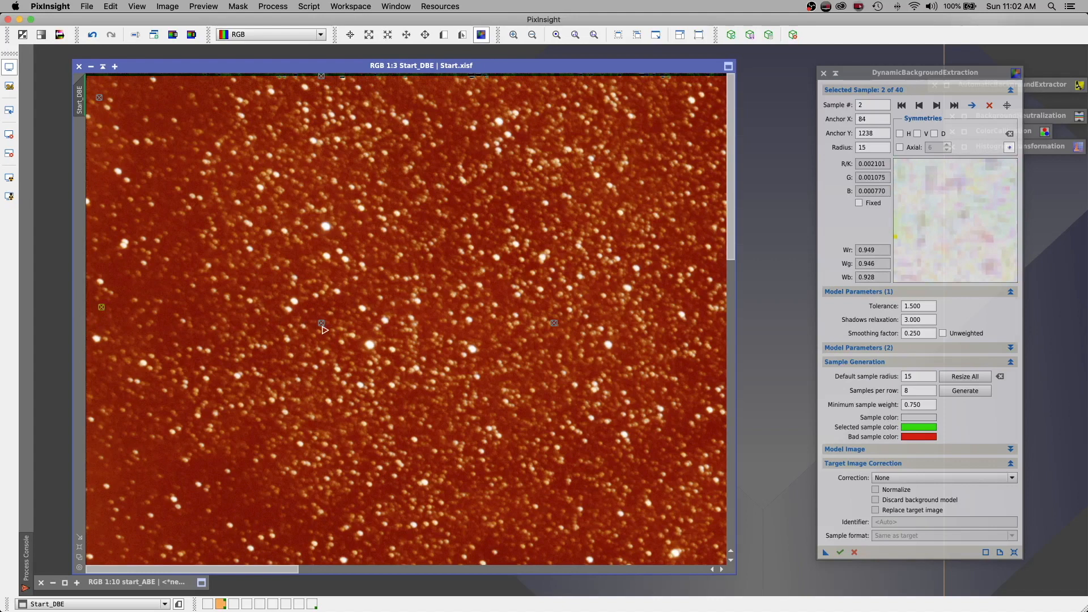
Nudge sample 7 to about X 1238, Y 1313, and move sample 6 off the image's top edge to about X 1169, Y 120
{"action": "left_click", "coordinate": [321, 324]}
{"action": "left_click_drag", "start_coordinate": [322, 326], "coordinate": [321, 324]}
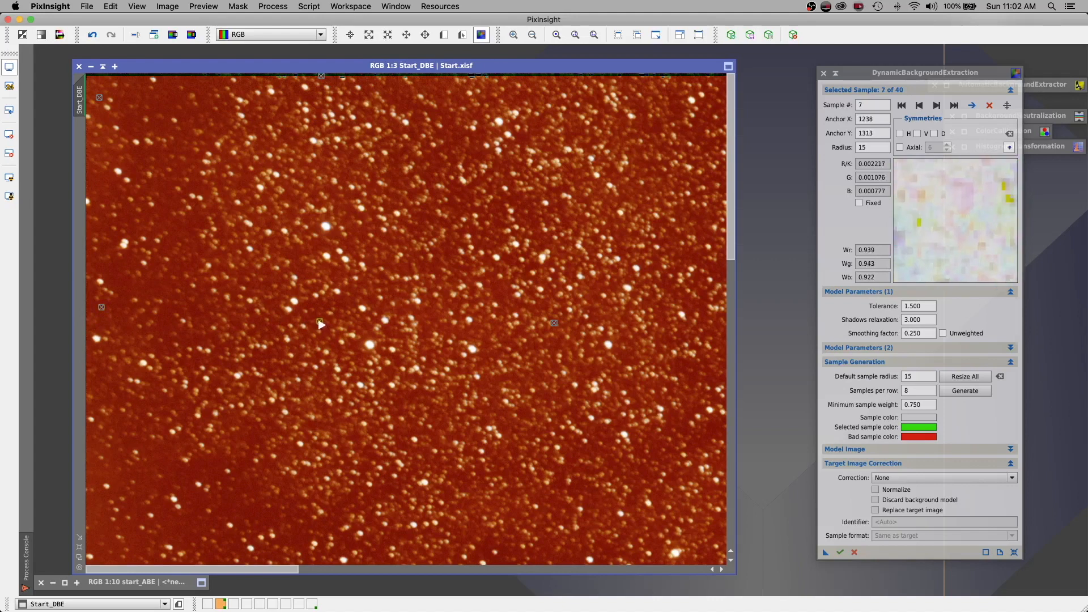
{"action": "left_click_drag", "start_coordinate": [321, 76], "coordinate": [308, 100]}
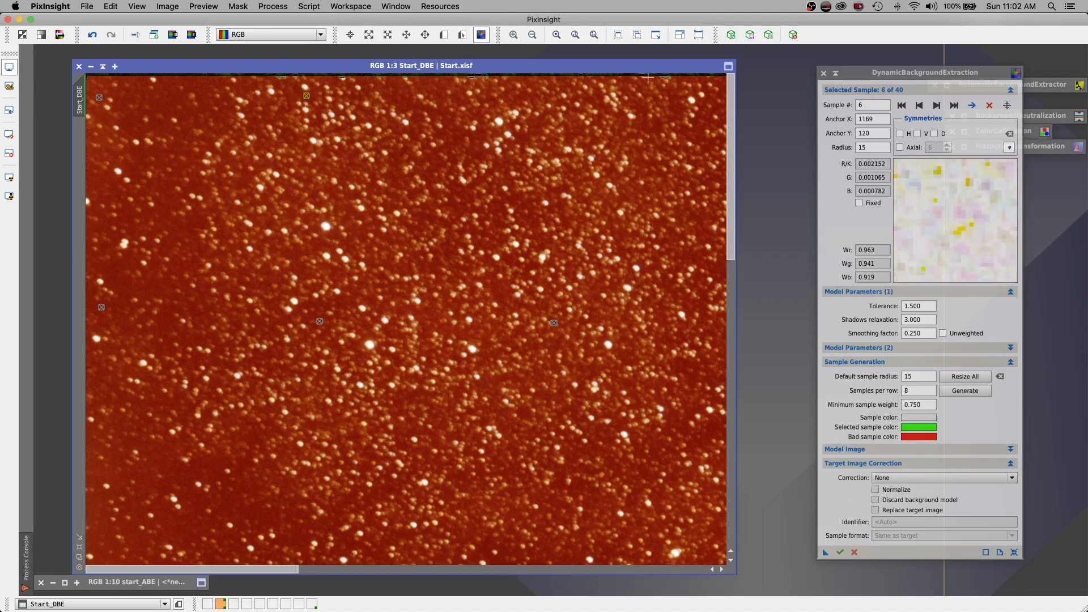
Try nudging sample 10 away from stars to about X 2479, Y 1334, and delete that sample
{"action": "left_click", "coordinate": [554, 323]}
{"action": "left_click_drag", "start_coordinate": [555, 323], "coordinate": [556, 328]}
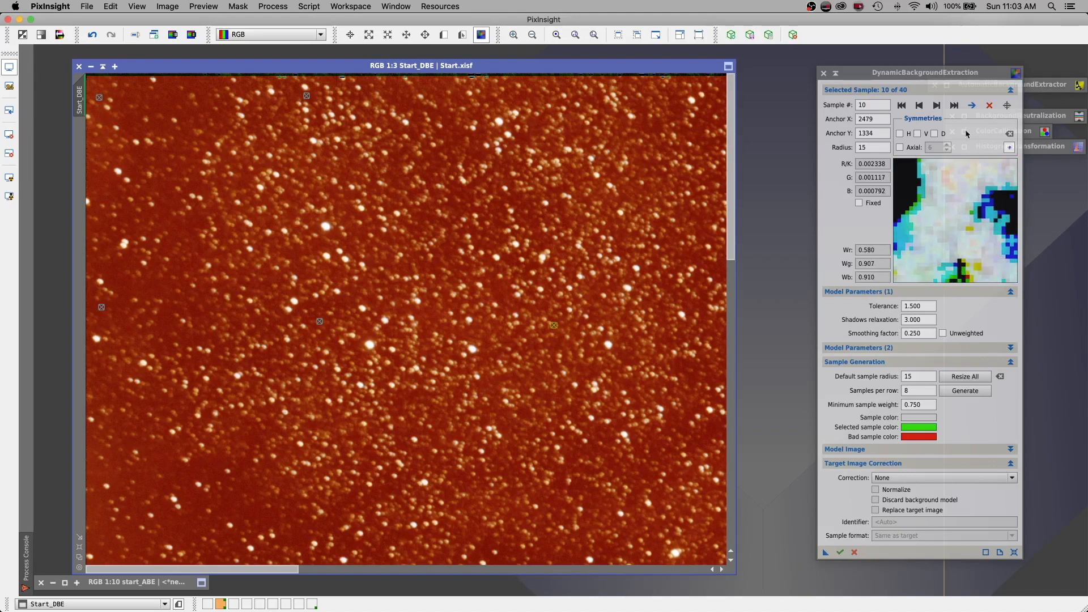
{"action": "left_click", "coordinate": [989, 106]}
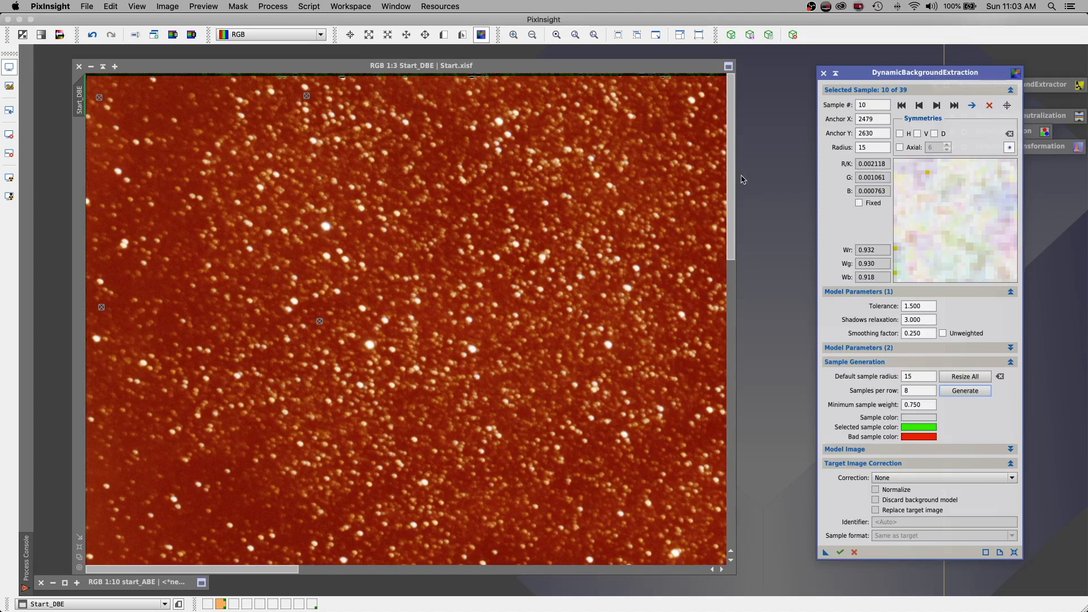
Check samples 8 and 10, and move sample 3 in from the image's left edge to about X 111, Y 2648
{"action": "left_click_drag", "start_coordinate": [731, 170], "coordinate": [732, 269]}
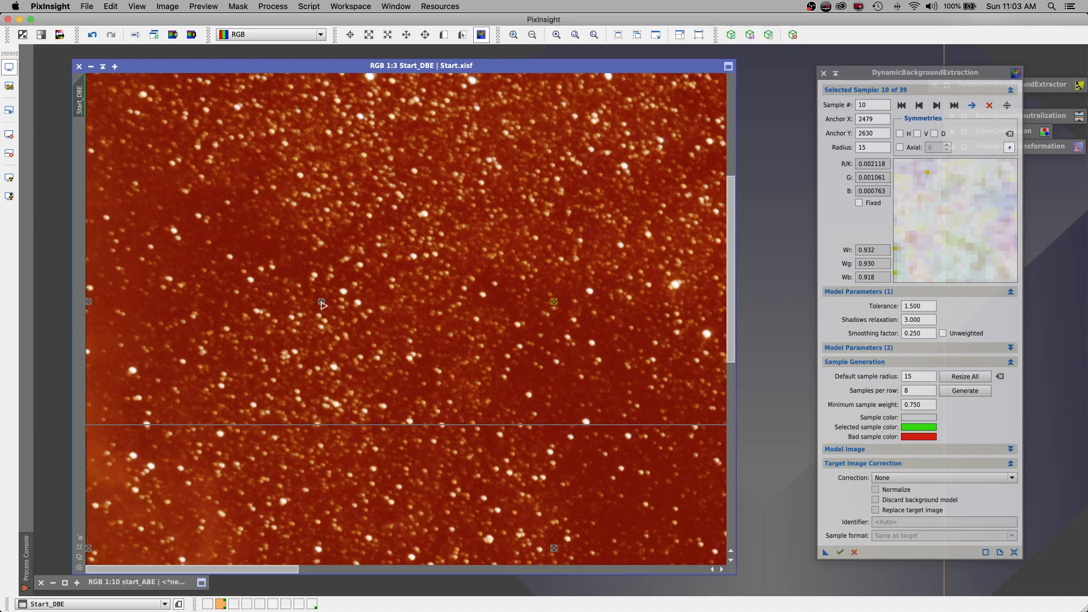
{"action": "left_click", "coordinate": [323, 303]}
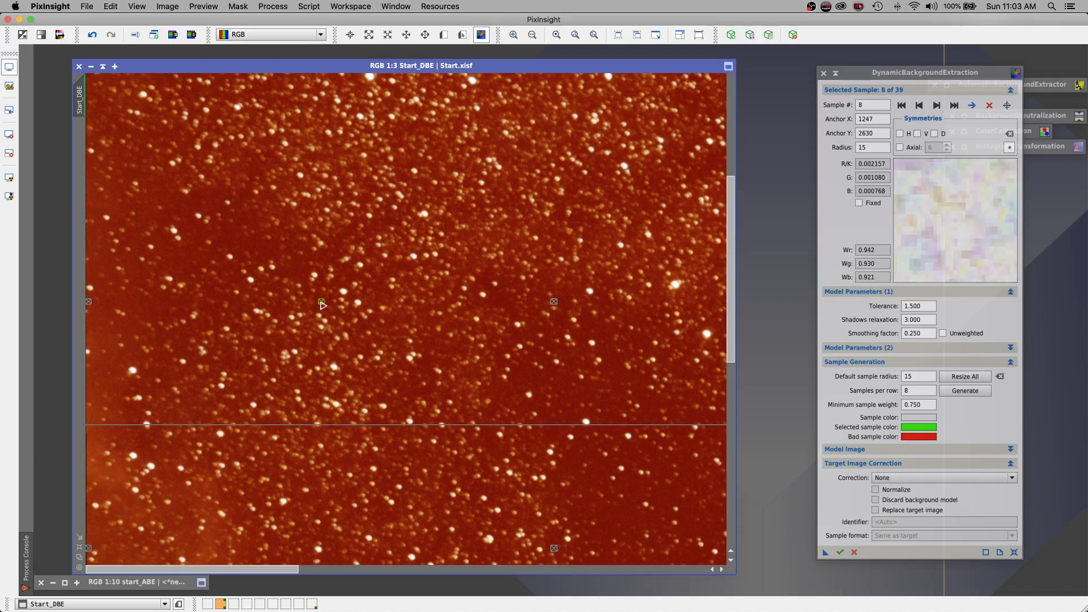
{"action": "left_click", "coordinate": [554, 301]}
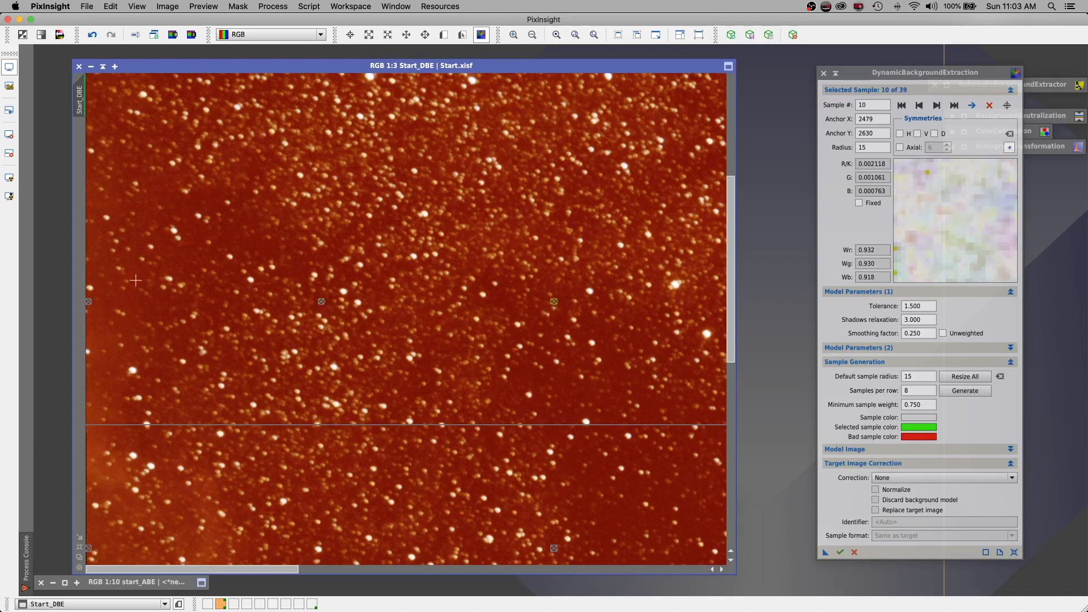
{"action": "left_click", "coordinate": [89, 301]}
{"action": "left_click_drag", "start_coordinate": [90, 303], "coordinate": [108, 306]}
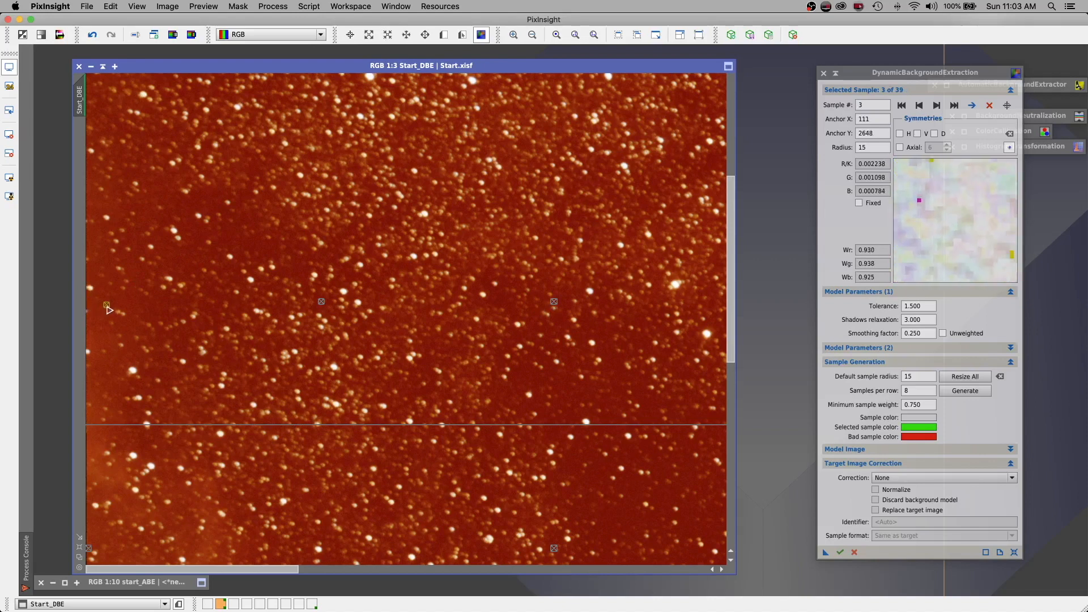
Move sample 4 well inward from the image's left edge, and check sample 10 and the sample below it
{"action": "left_click_drag", "start_coordinate": [90, 548], "coordinate": [178, 510]}
{"action": "left_click", "coordinate": [554, 302]}
{"action": "left_click_drag", "start_coordinate": [731, 249], "coordinate": [731, 407]}
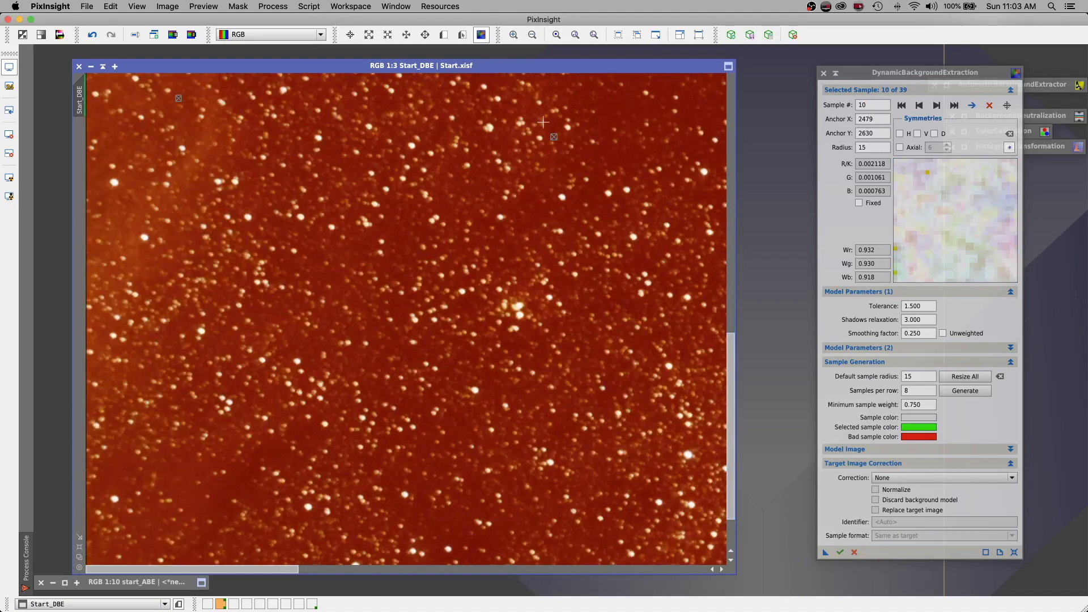
{"action": "left_click", "coordinate": [554, 138]}
Shift the image's bottom-left corner sample slightly inward and check the next two samples along the bottom edge
{"action": "left_click_drag", "start_coordinate": [730, 444], "coordinate": [730, 472]}
{"action": "left_click_drag", "start_coordinate": [90, 562], "coordinate": [95, 558]}
{"action": "left_click", "coordinate": [321, 562]}
{"action": "left_click", "coordinate": [554, 563]}
Nudge the two lower interior samples in the fourth sample column sideways onto cleaner background
{"action": "left_click_drag", "start_coordinate": [209, 569], "coordinate": [321, 569]}
{"action": "left_click_drag", "start_coordinate": [452, 315], "coordinate": [464, 313]}
{"action": "left_click_drag", "start_coordinate": [730, 452], "coordinate": [731, 336]}
{"action": "left_click", "coordinate": [453, 375]}
{"action": "left_click_drag", "start_coordinate": [452, 375], "coordinate": [445, 376]}
Check the neighbouring interior samples, and nudge the sample above sample 20 in the column at X 4944 slightly upward
{"action": "left_click", "coordinate": [453, 129]}
{"action": "left_click", "coordinate": [220, 129]}
{"action": "left_click_drag", "start_coordinate": [685, 128], "coordinate": [684, 124]}
{"action": "left_click", "coordinate": [685, 376]}
Recheck the nudged sample above sample 20 and move that column's top-edge sample inward to cleaner background
{"action": "left_click_drag", "start_coordinate": [731, 362], "coordinate": [731, 233]}
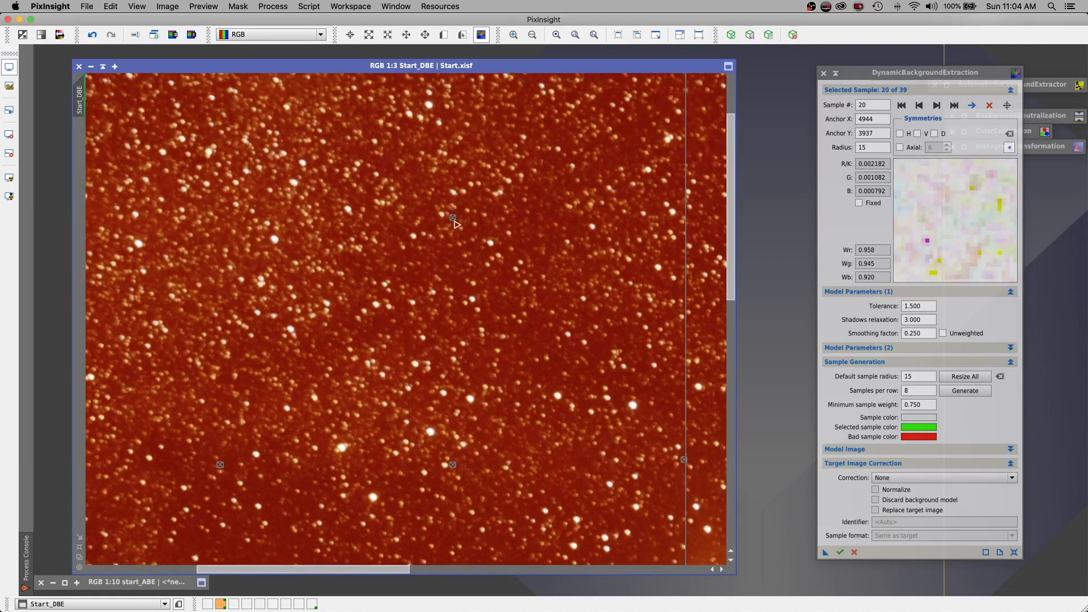
{"action": "left_click", "coordinate": [683, 462]}
{"action": "left_click_drag", "start_coordinate": [731, 271], "coordinate": [731, 221]}
{"action": "left_click_drag", "start_coordinate": [391, 569], "coordinate": [431, 569]}
{"action": "left_click_drag", "start_coordinate": [563, 78], "coordinate": [543, 86]}
Check the upper sample in the column at X 6176 and nudge a lower sample of that column slightly downward
{"action": "left_click_drag", "start_coordinate": [344, 569], "coordinate": [440, 569]}
{"action": "left_click", "coordinate": [508, 322]}
{"action": "left_click_drag", "start_coordinate": [731, 237], "coordinate": [731, 386]}
{"action": "left_click_drag", "start_coordinate": [509, 426], "coordinate": [511, 433]}
Check sample 21 and the bottom-edge samples across to sample 36, and add a background sample at about X 8217, Y 5139
{"action": "left_click_drag", "start_coordinate": [731, 374], "coordinate": [731, 512]}
{"action": "left_click", "coordinate": [276, 315]}
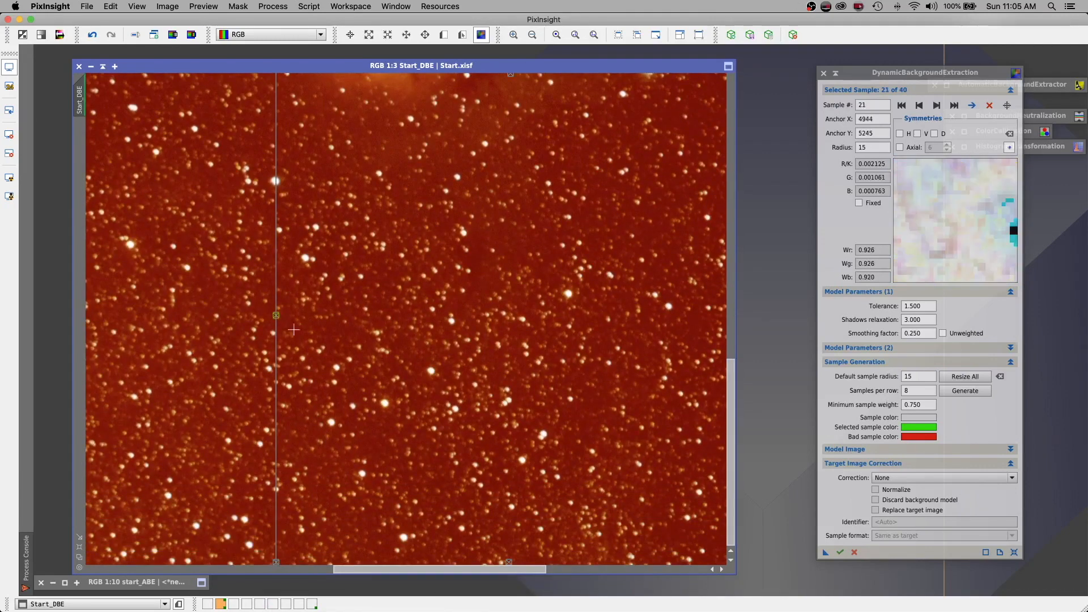
{"action": "left_click", "coordinate": [508, 561]}
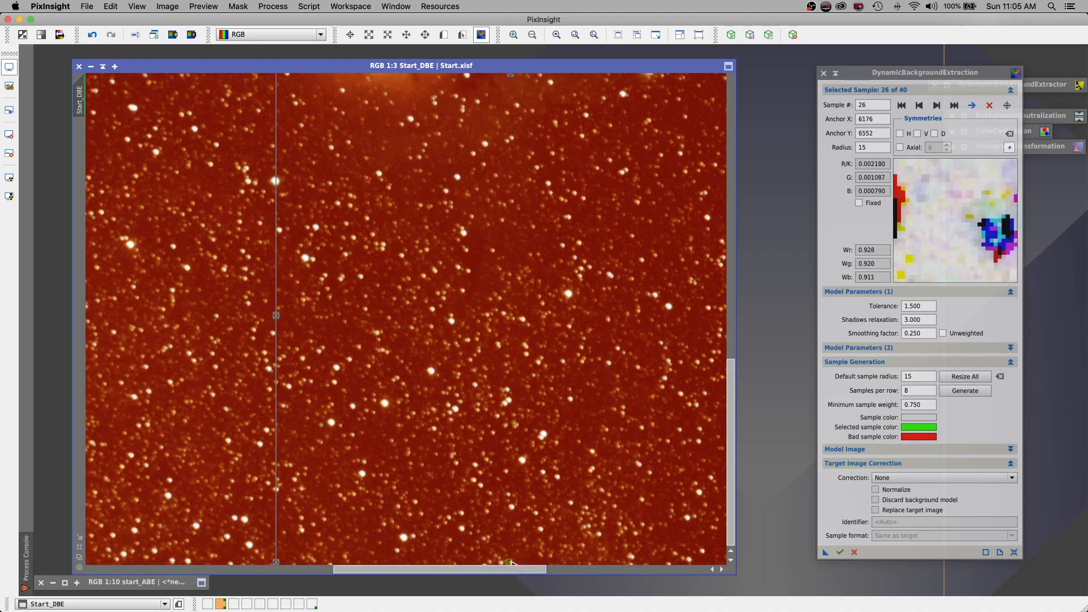
{"action": "left_click", "coordinate": [275, 562]}
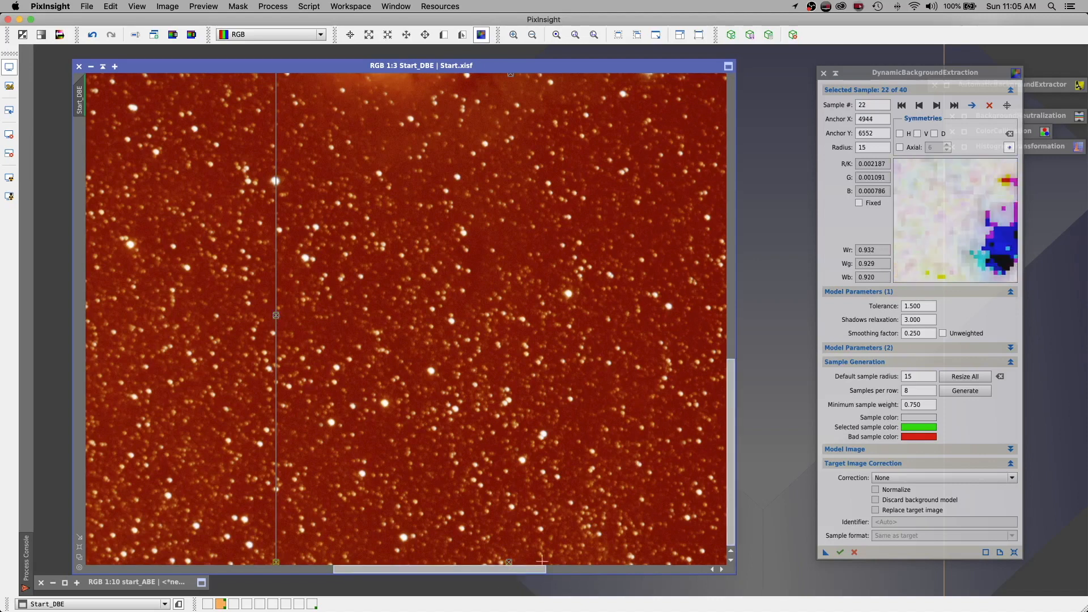
{"action": "left_click_drag", "start_coordinate": [502, 569], "coordinate": [656, 582]}
{"action": "left_click", "coordinate": [277, 562]}
{"action": "left_click", "coordinate": [509, 561]}
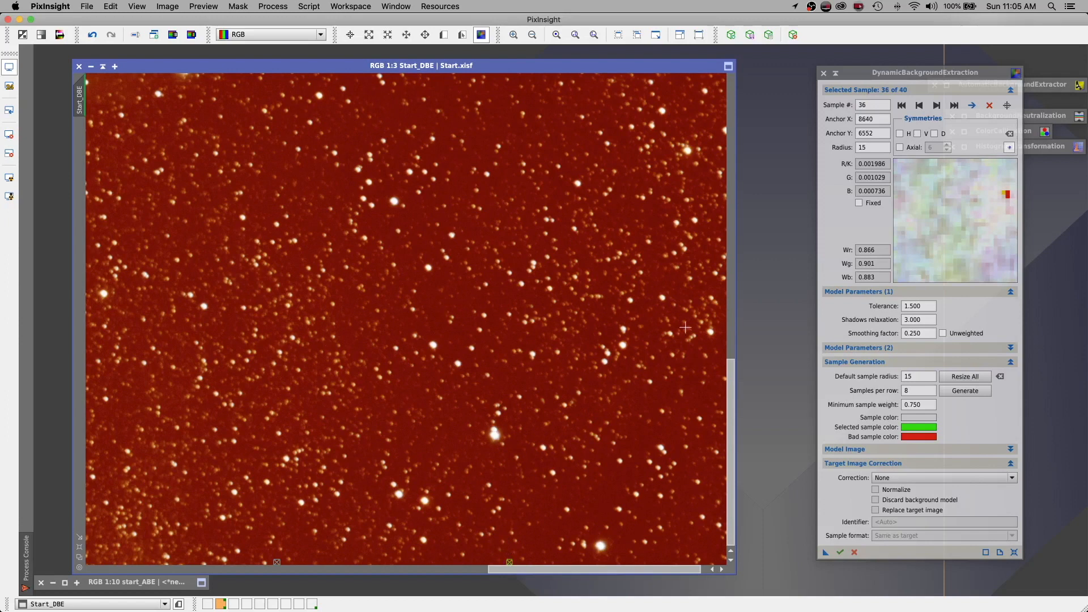
{"action": "scroll", "coordinate": [442, 379], "scroll_direction": "up", "scroll_amount": 10}
{"action": "left_click", "coordinate": [432, 376]}
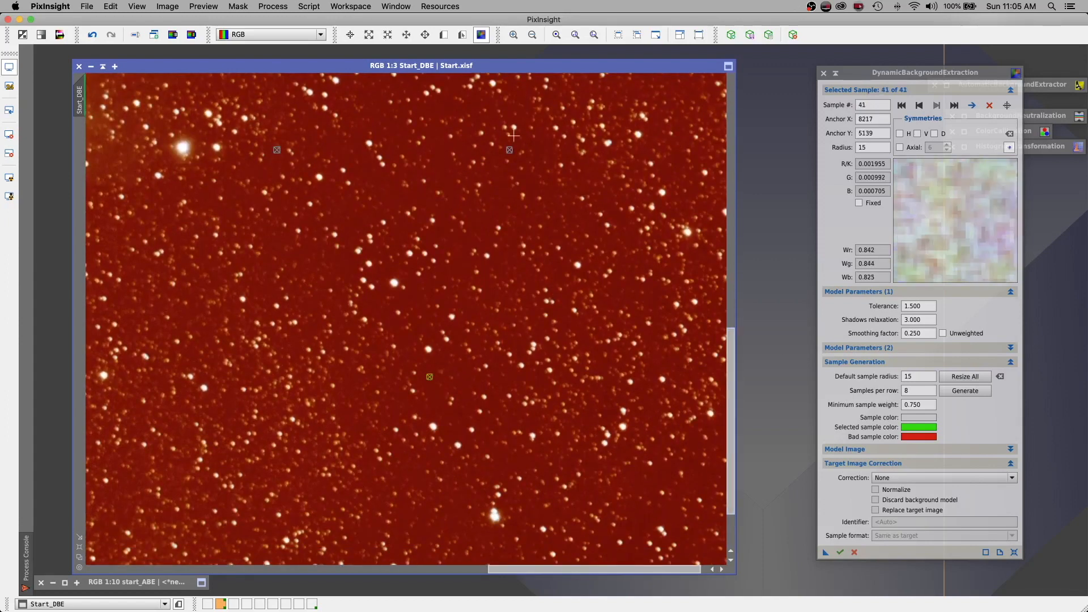
Check the samples up the column at X 8640 and move its top-edge sample inward onto cleaner background
{"action": "left_click", "coordinate": [510, 151]}
{"action": "scroll", "coordinate": [566, 261], "scroll_direction": "up", "scroll_amount": 10}
{"action": "left_click", "coordinate": [510, 362]}
{"action": "left_click", "coordinate": [509, 115]}
{"action": "left_click_drag", "start_coordinate": [731, 227], "coordinate": [731, 142]}
{"action": "left_click_drag", "start_coordinate": [509, 76], "coordinate": [530, 86]}
Inspect a sample on the image's right edge and sample 39 in the bottom-right corner for stars
{"action": "left_click_drag", "start_coordinate": [640, 570], "coordinate": [657, 570]}
{"action": "left_click_drag", "start_coordinate": [731, 249], "coordinate": [735, 450]}
{"action": "left_click", "coordinate": [723, 290]}
{"action": "left_click_drag", "start_coordinate": [731, 397], "coordinate": [740, 551]}
{"action": "left_click", "coordinate": [723, 561]}
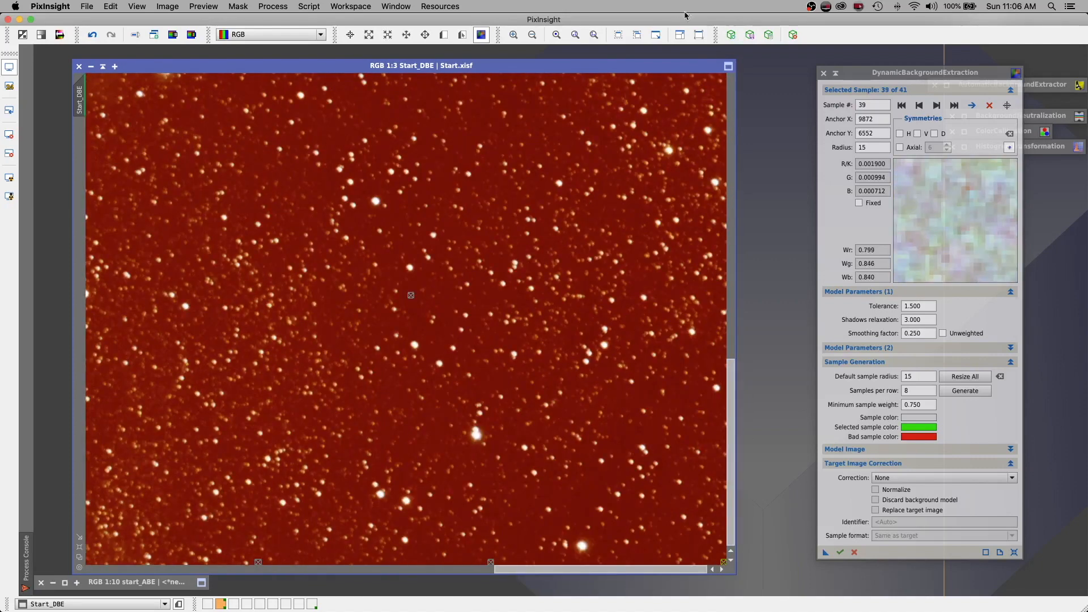
Fit the whole image in view and check samples 39 to 41 and 1 to 8 in sequence for stars
{"action": "left_click", "coordinate": [618, 35]}
{"action": "left_click_drag", "start_coordinate": [834, 73], "coordinate": [896, 72]}
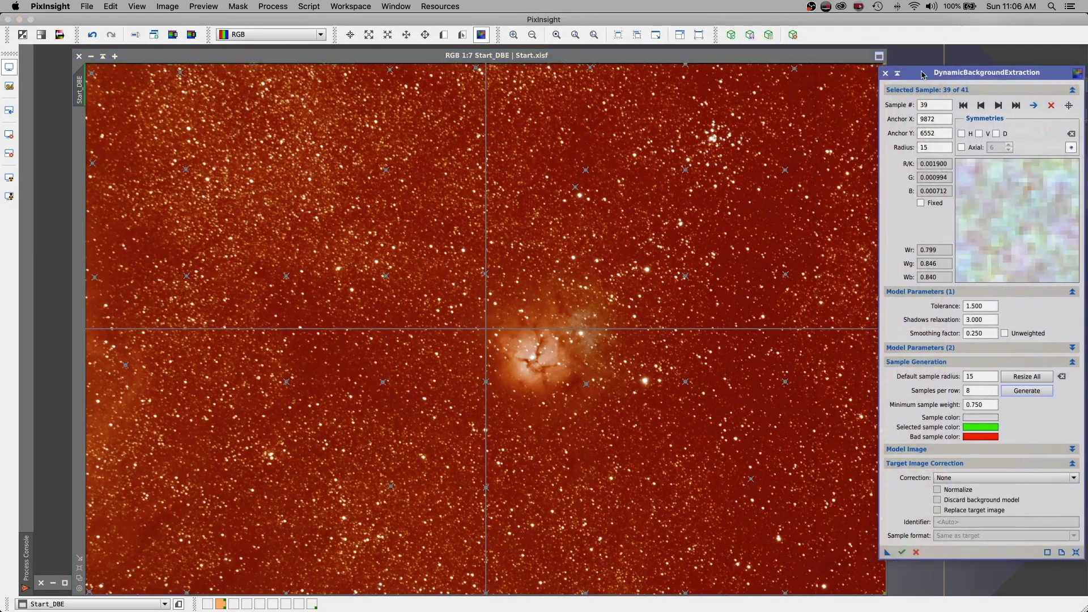
{"action": "left_click", "coordinate": [998, 106]}
{"action": "left_click", "coordinate": [998, 106]}
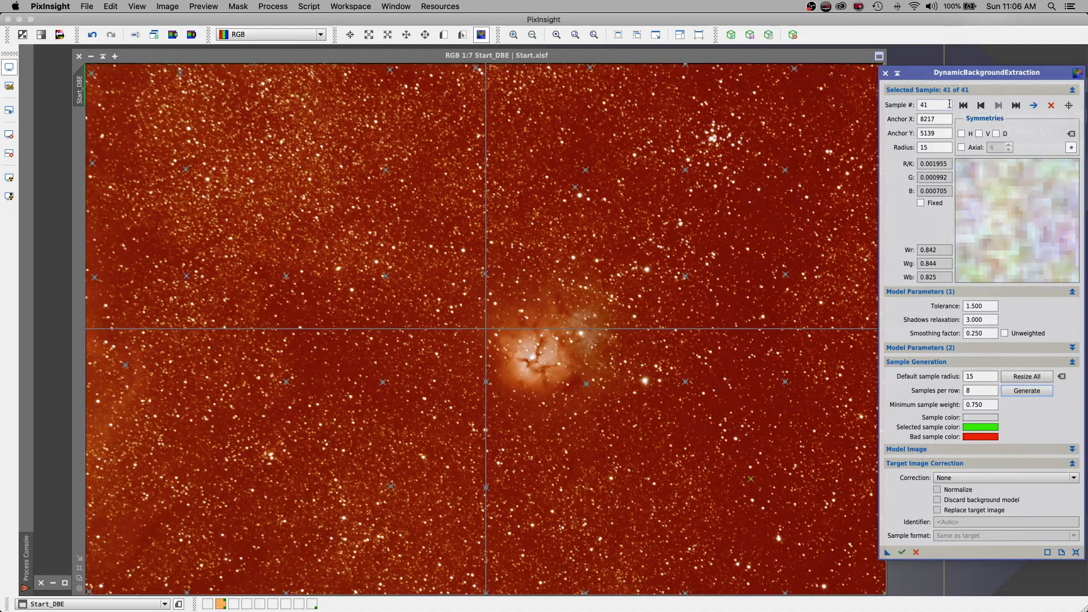
{"action": "left_click", "coordinate": [964, 106]}
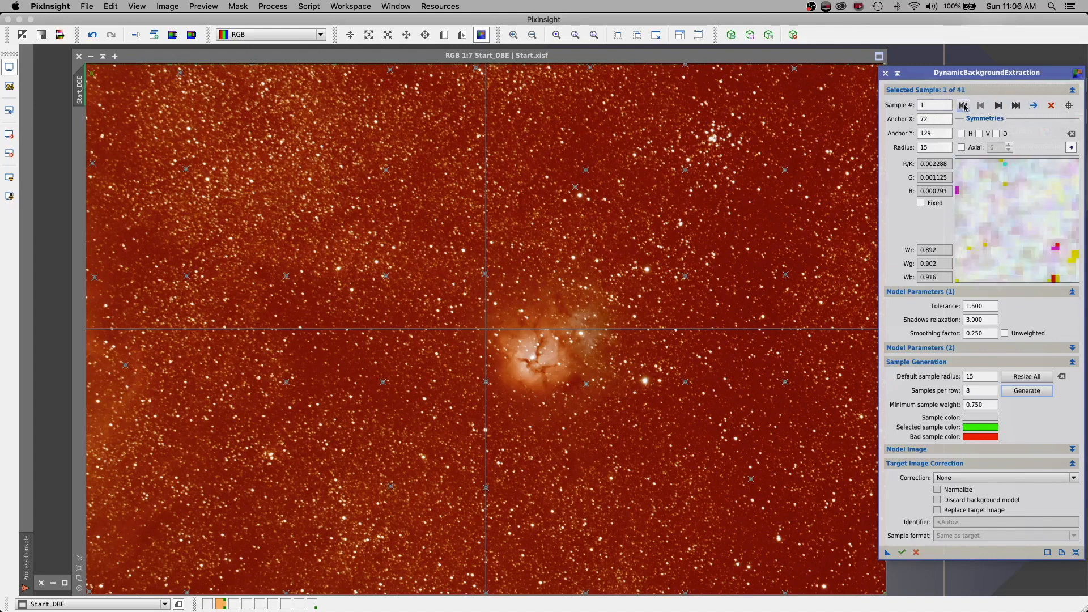
{"action": "left_click", "coordinate": [999, 106]}
{"action": "left_click", "coordinate": [998, 106]}
{"action": "left_click", "coordinate": [998, 106]}
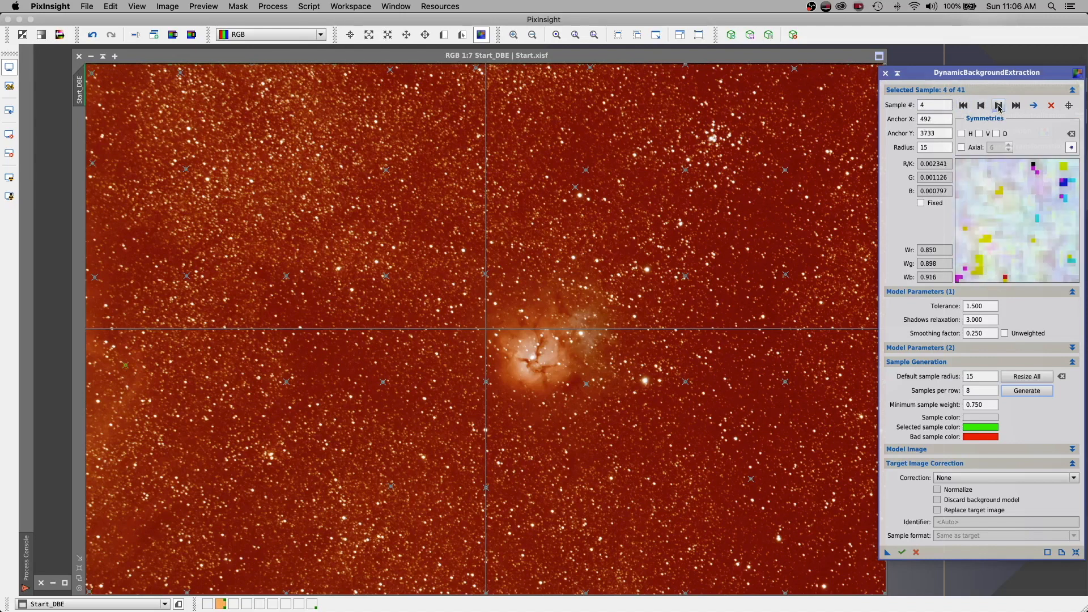
{"action": "left_click", "coordinate": [999, 106]}
{"action": "left_click", "coordinate": [998, 106]}
{"action": "left_click", "coordinate": [998, 106]}
{"action": "left_click", "coordinate": [998, 106]}
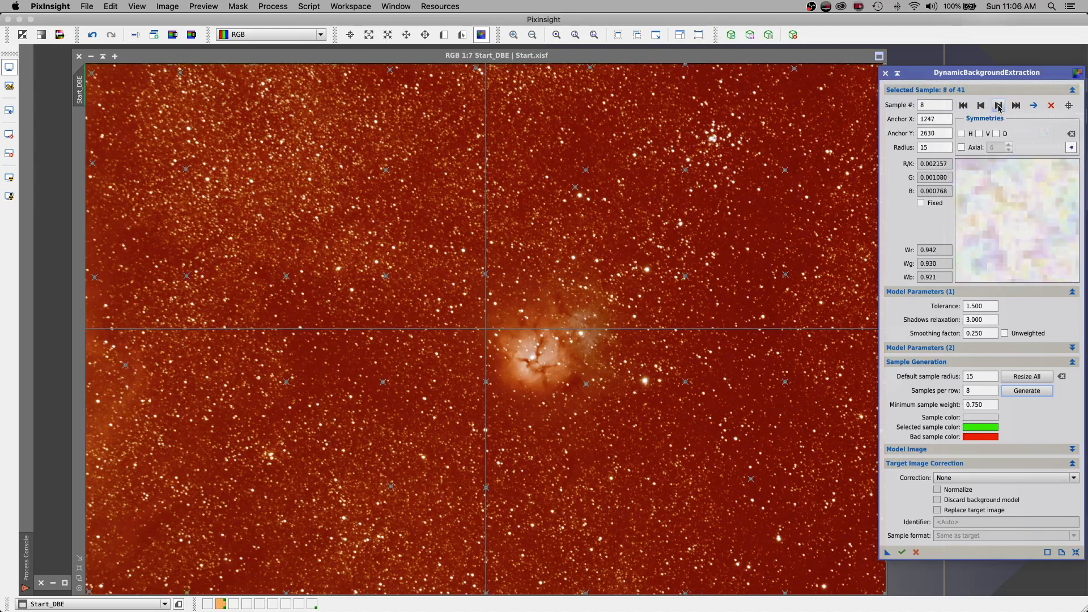
Advance to sample 22 on the image's bottom edge and move it off the star to about X 4972, Y 6517
{"action": "left_click", "coordinate": [998, 106]}
{"action": "left_click", "coordinate": [998, 107]}
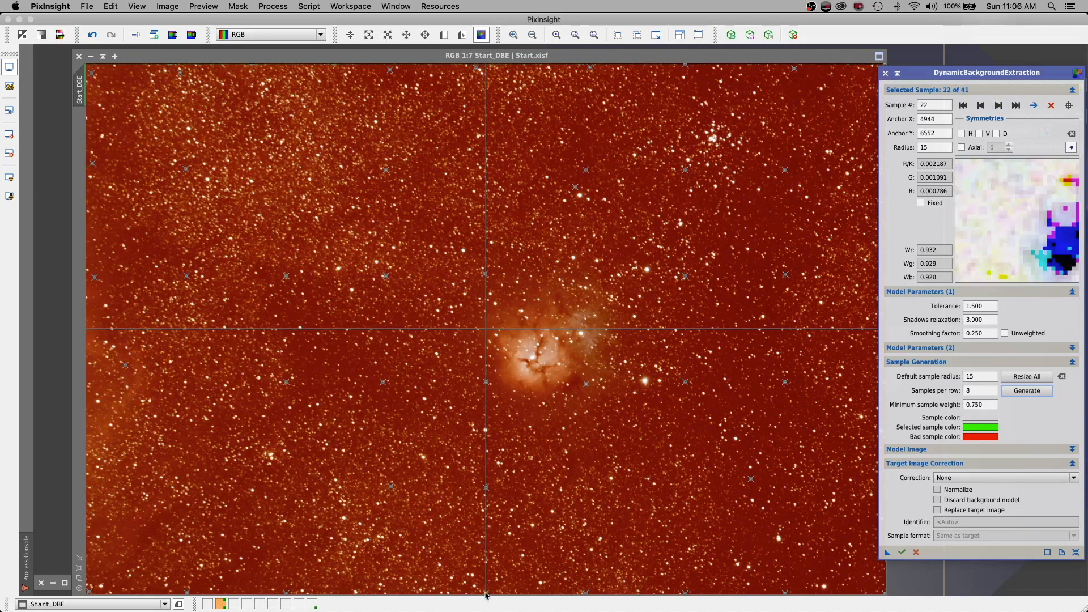
{"action": "left_click_drag", "start_coordinate": [486, 595], "coordinate": [490, 592]}
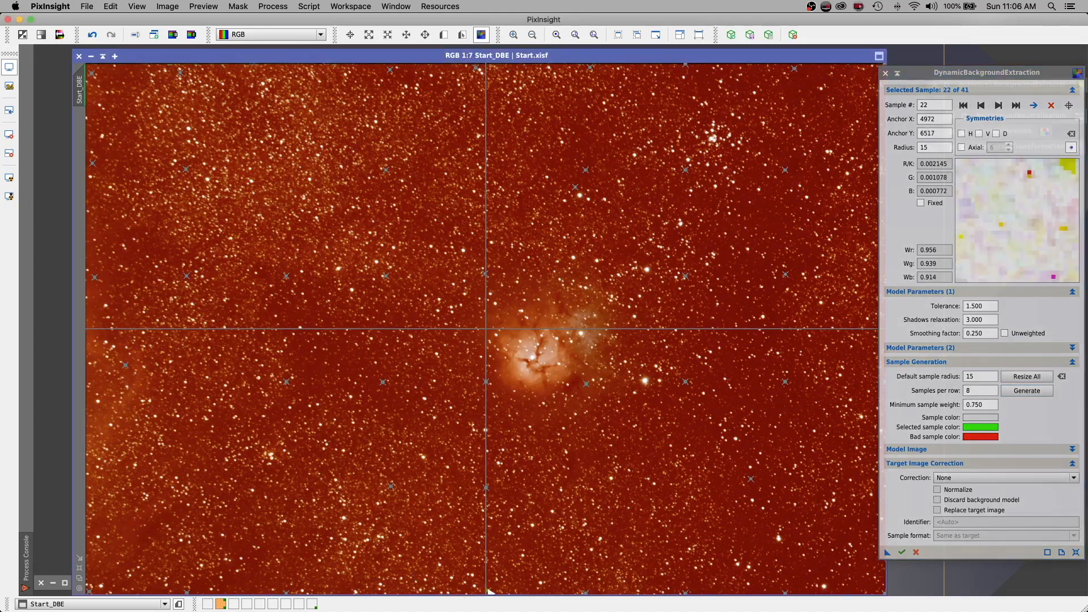
Check the samples from 23 onward and nudge the sample level with the nebula in the column at its right slightly downward
{"action": "left_click", "coordinate": [998, 105]}
{"action": "left_click", "coordinate": [998, 105]}
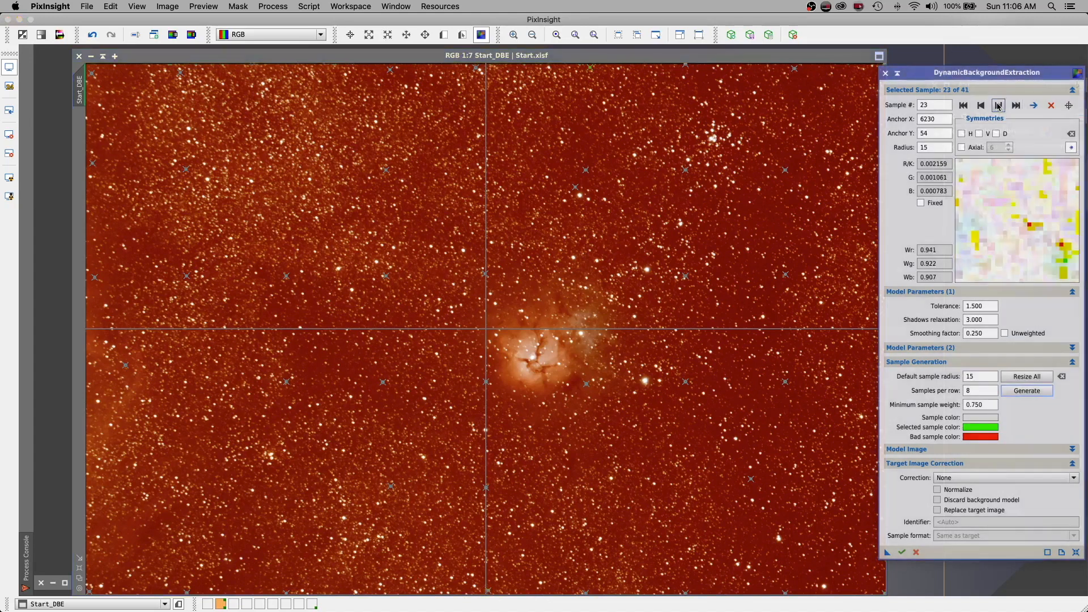
{"action": "left_click", "coordinate": [998, 105]}
{"action": "left_click", "coordinate": [998, 105]}
{"action": "left_click", "coordinate": [998, 105]}
{"action": "left_click", "coordinate": [999, 104]}
{"action": "left_click", "coordinate": [998, 105]}
{"action": "left_click", "coordinate": [998, 106]}
{"action": "left_click_drag", "start_coordinate": [685, 381], "coordinate": [684, 385]}
Check the remaining samples and add a background sample in the image's top-right corner at about X 9744, Y 105
{"action": "left_click", "coordinate": [998, 105]}
{"action": "left_click", "coordinate": [998, 105]}
{"action": "mouse_move", "coordinate": [937, 73]}
{"action": "left_mouse_down"}
{"action": "mouse_move", "coordinate": [952, 68]}
{"action": "mouse_move", "coordinate": [939, 65]}
{"action": "left_mouse_up"}
{"action": "left_click", "coordinate": [875, 71]}
{"action": "left_click", "coordinate": [996, 101]}
{"action": "left_click", "coordinate": [1013, 101]}
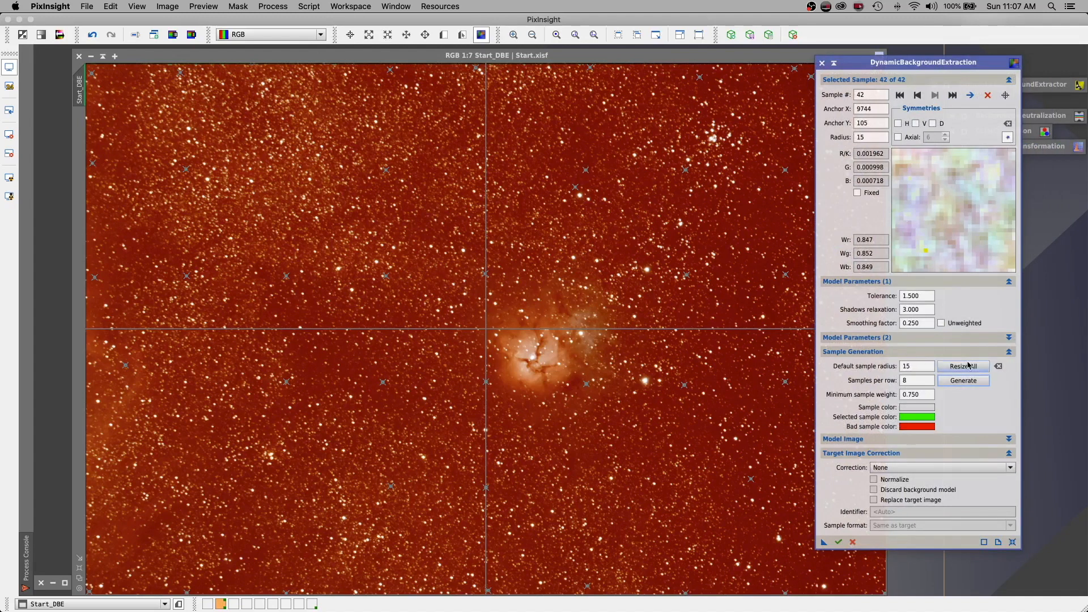
Collapse the model and sample generation settings and set the target image correction to Subtraction
{"action": "left_click", "coordinate": [986, 352]}
{"action": "left_click", "coordinate": [996, 282]}
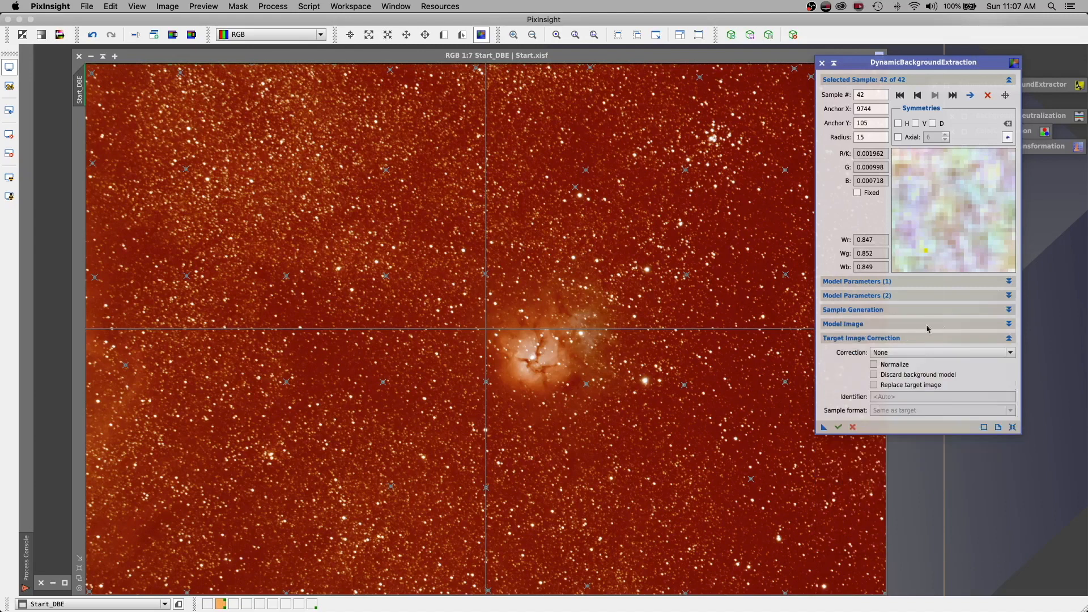
{"action": "left_click", "coordinate": [864, 338]}
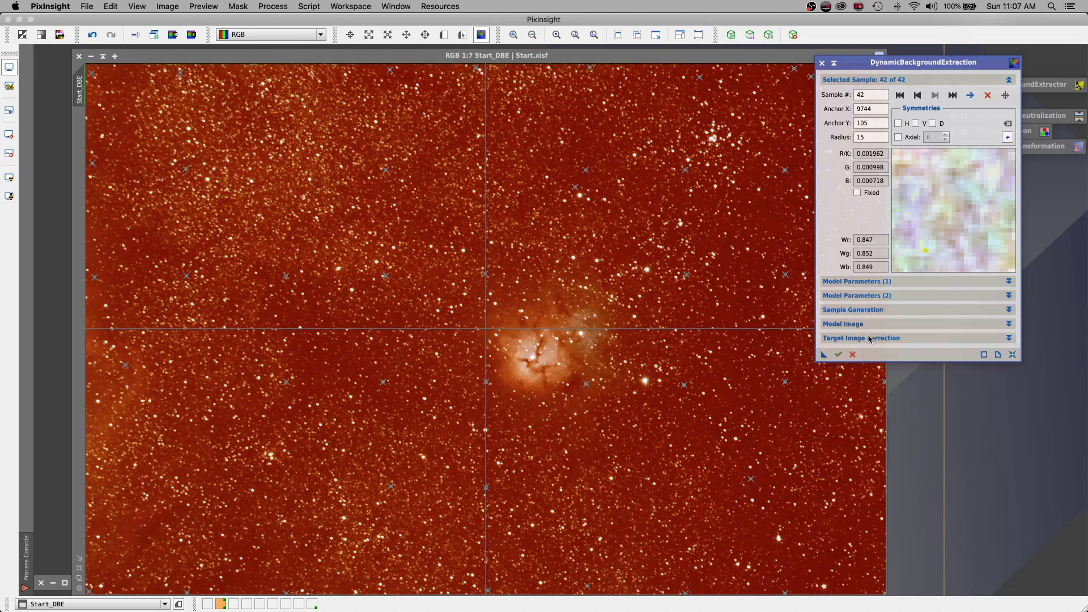
{"action": "left_click", "coordinate": [870, 338]}
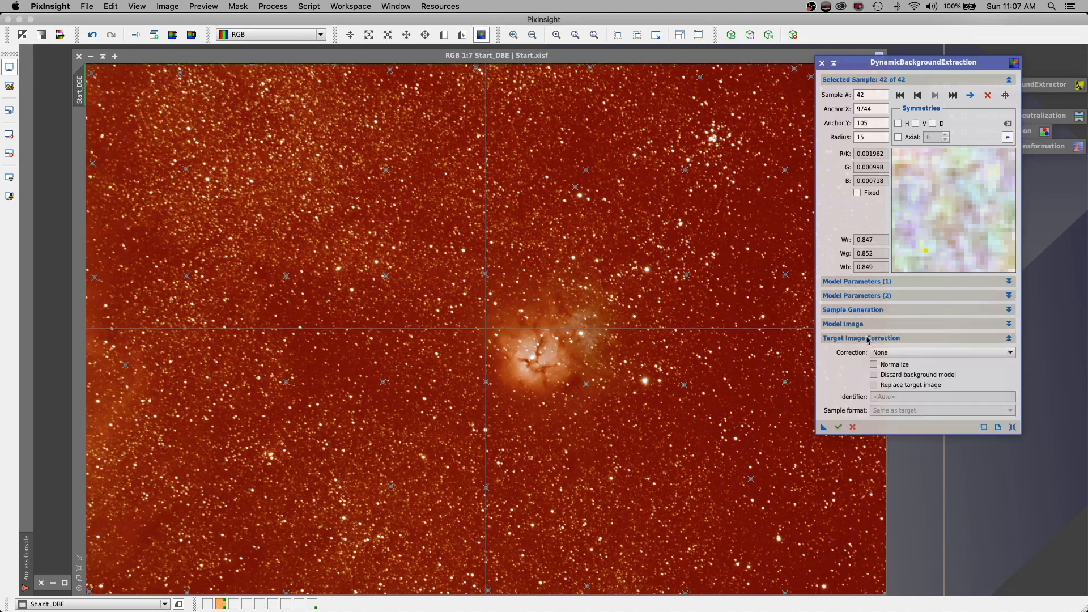
{"action": "left_click", "coordinate": [909, 353]}
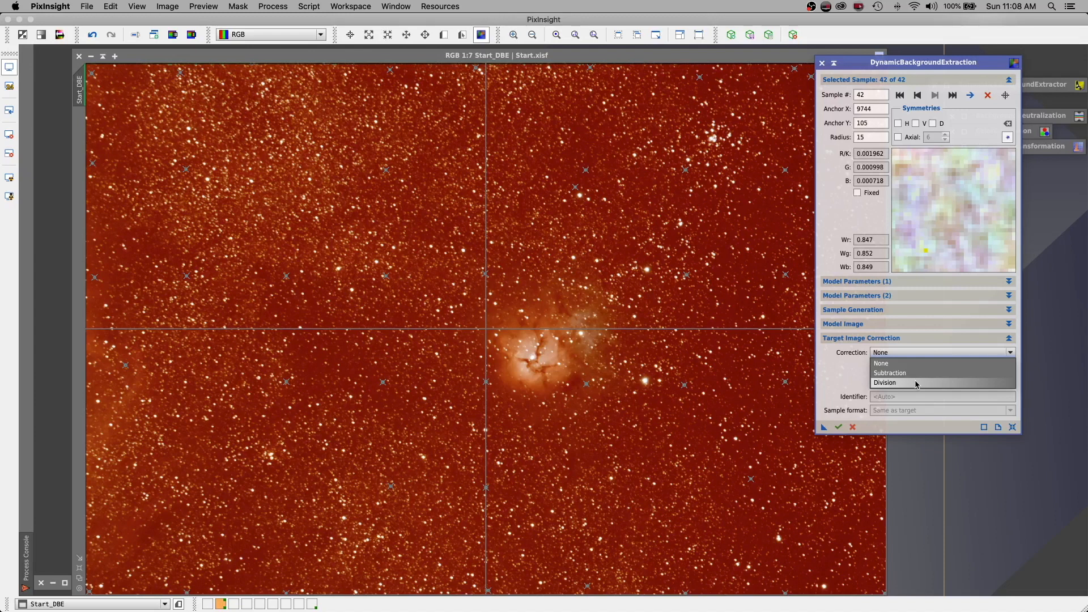
{"action": "left_click", "coordinate": [901, 375]}
{"action": "left_click", "coordinate": [913, 355]}
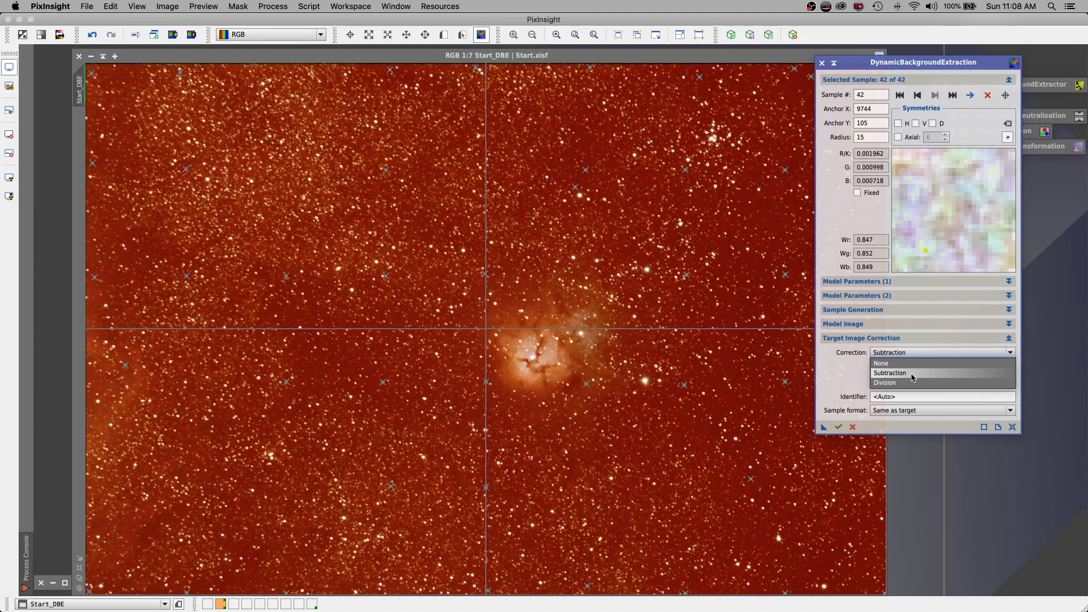
{"action": "left_click", "coordinate": [913, 375]}
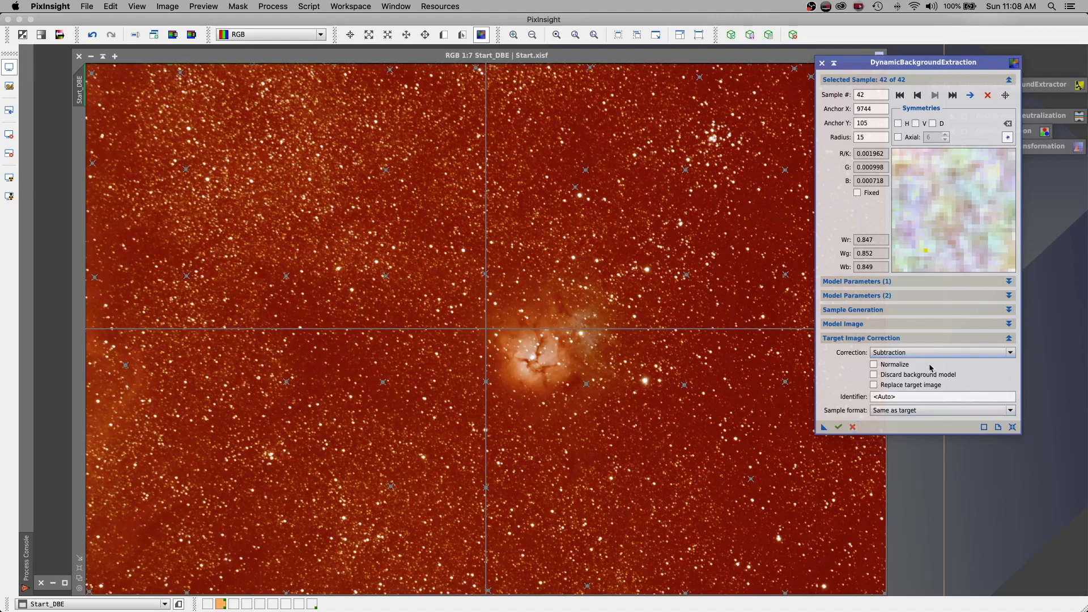
Run the background extraction and apply an automatic screen stretch to the corrected image
{"action": "left_click", "coordinate": [838, 427]}
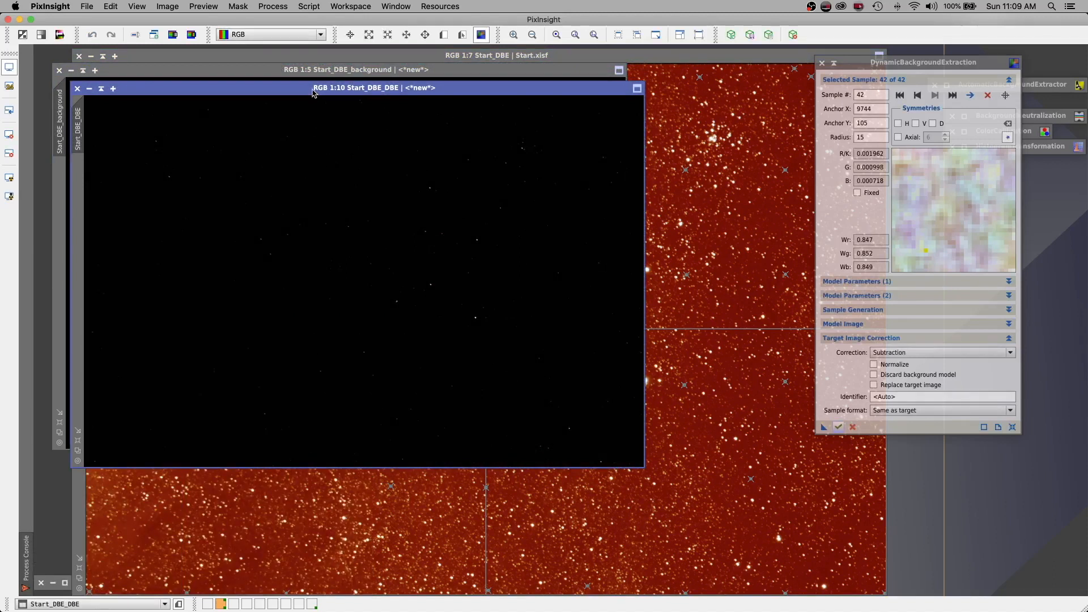
{"action": "left_click_drag", "start_coordinate": [313, 92], "coordinate": [373, 118]}
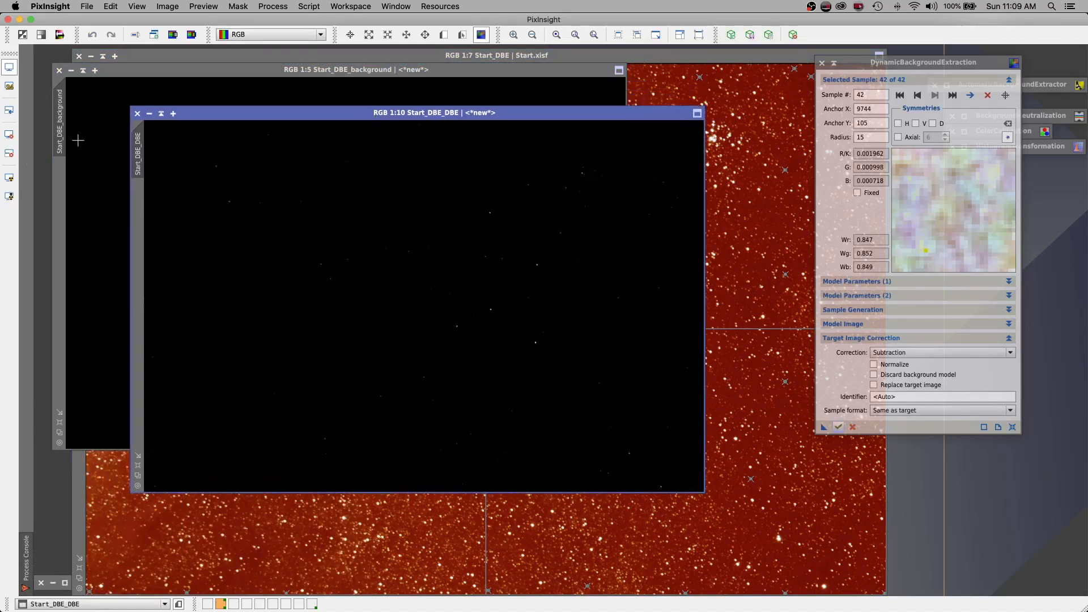
{"action": "left_click", "coordinate": [10, 178]}
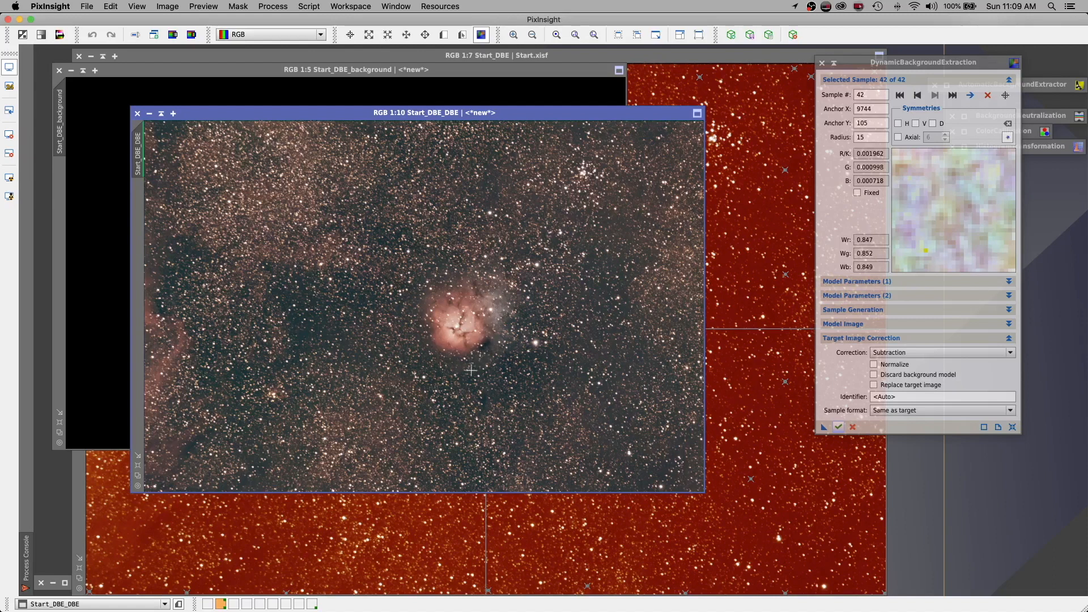
{"action": "left_click_drag", "start_coordinate": [218, 116], "coordinate": [370, 183]}
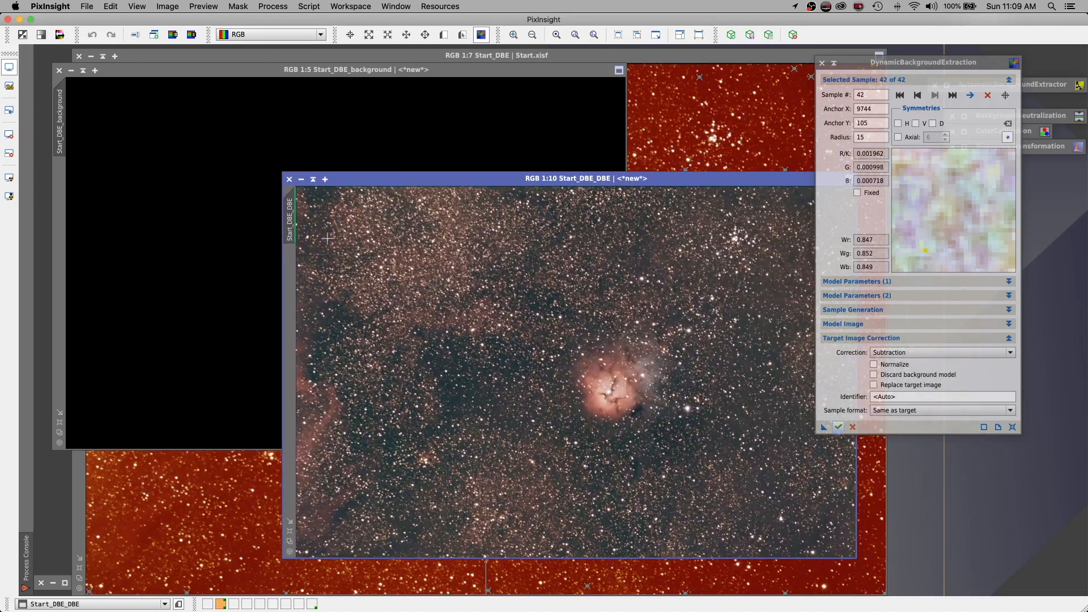
Rename the corrected image as Start_DBE_sub and park it minimized in an empty area of the workspace
{"action": "right_click", "coordinate": [292, 227]}
{"action": "left_click", "coordinate": [319, 273]}
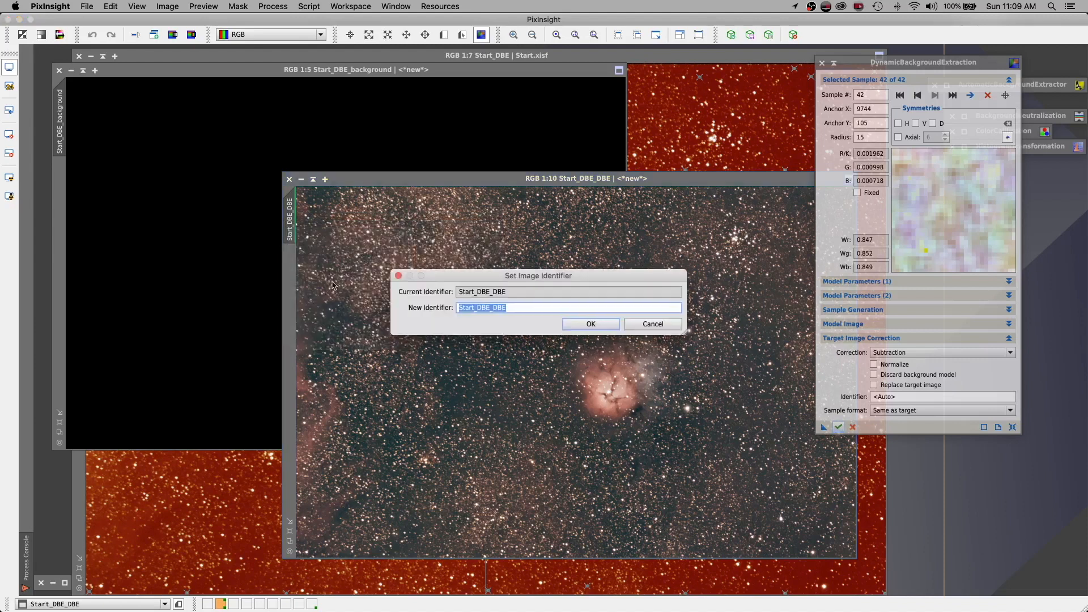
{"action": "left_click", "coordinate": [508, 307]}
{"action": "left_click", "coordinate": [596, 327]}
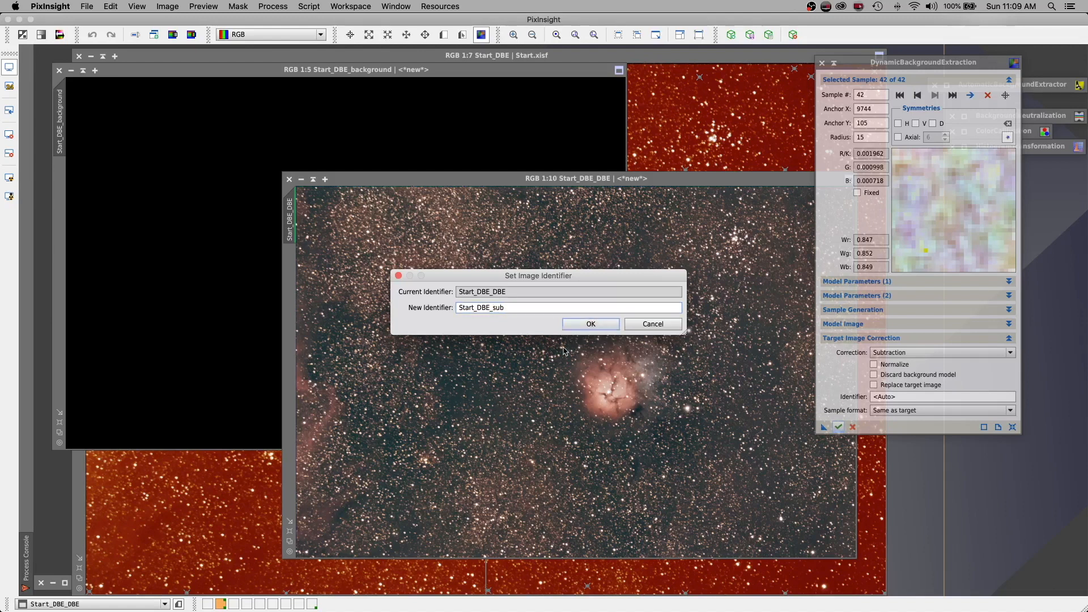
{"action": "left_click", "coordinate": [592, 322]}
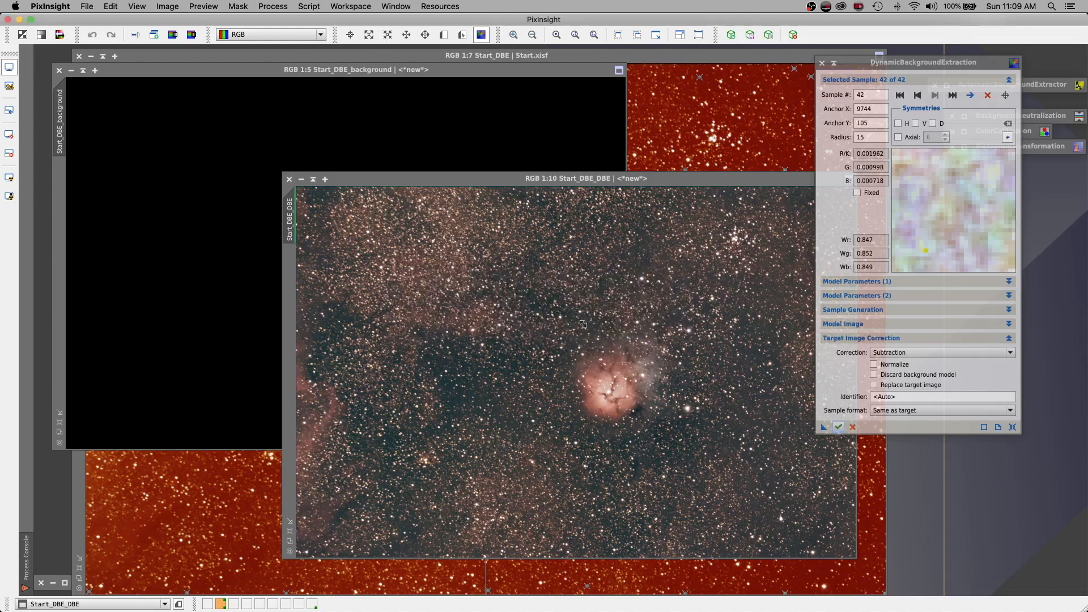
{"action": "left_click", "coordinate": [315, 180]}
{"action": "left_click_drag", "start_coordinate": [588, 363], "coordinate": [1003, 567]}
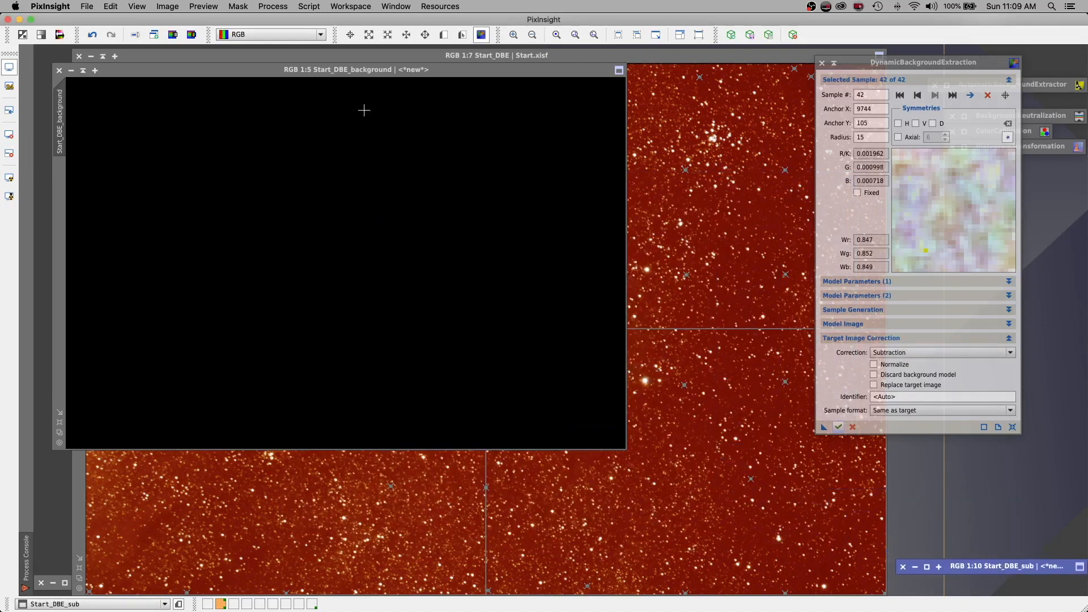
Apply an automatic screen stretch to the background model image to examine the extracted gradient
{"action": "left_click_drag", "start_coordinate": [303, 70], "coordinate": [408, 115]}
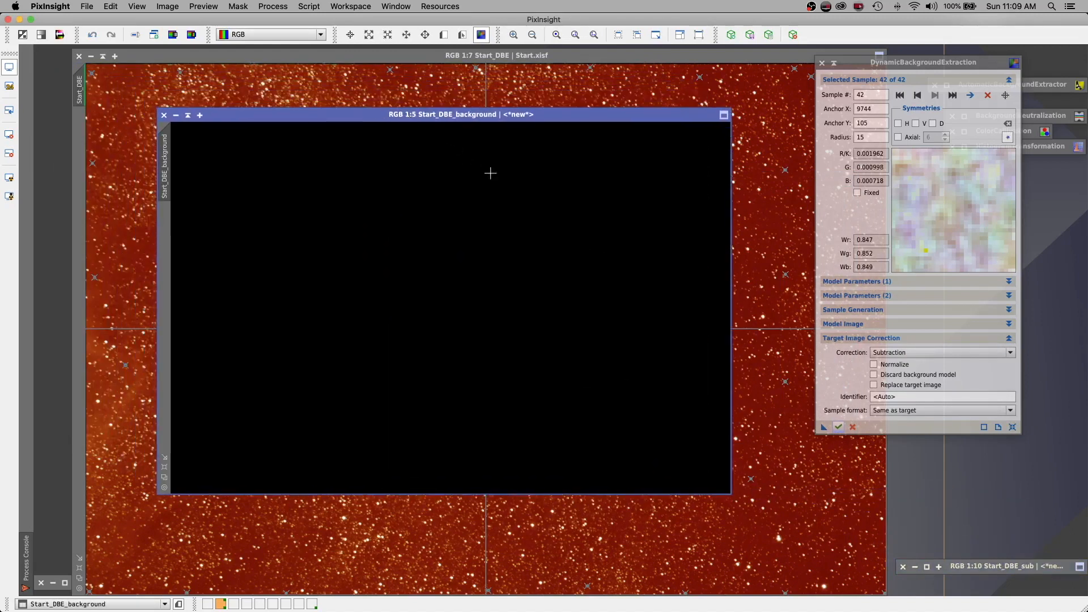
{"action": "left_click", "coordinate": [9, 178]}
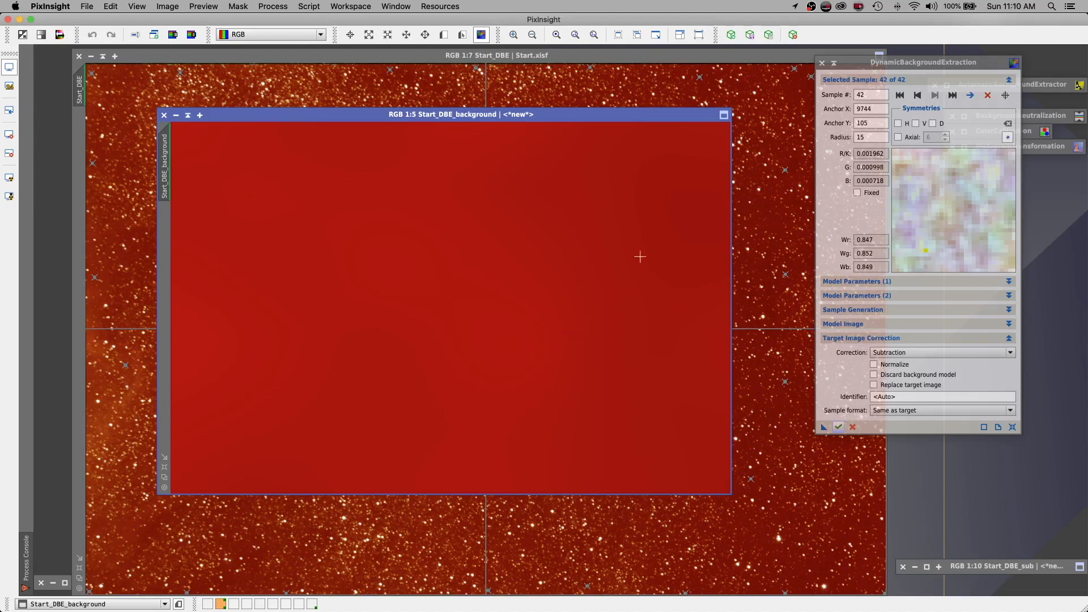
{"action": "left_click_drag", "start_coordinate": [476, 114], "coordinate": [397, 90]}
Preview the background model in real time with HistogramTransformation, shifting the midtones to about 0.408, to examine the gradient's structure
{"action": "left_click", "coordinate": [833, 63]}
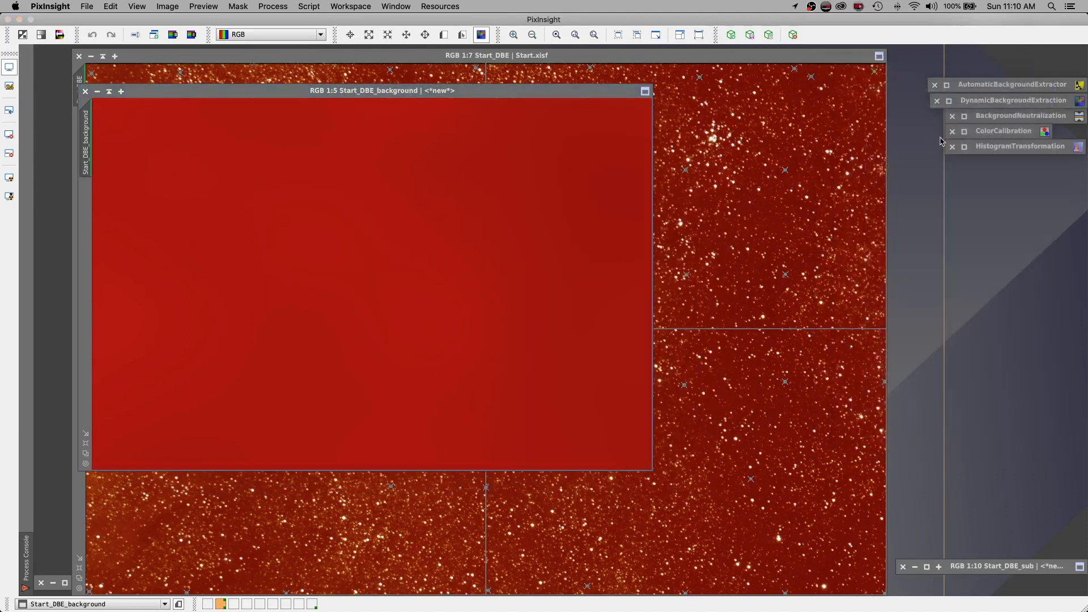
{"action": "left_click", "coordinate": [964, 147]}
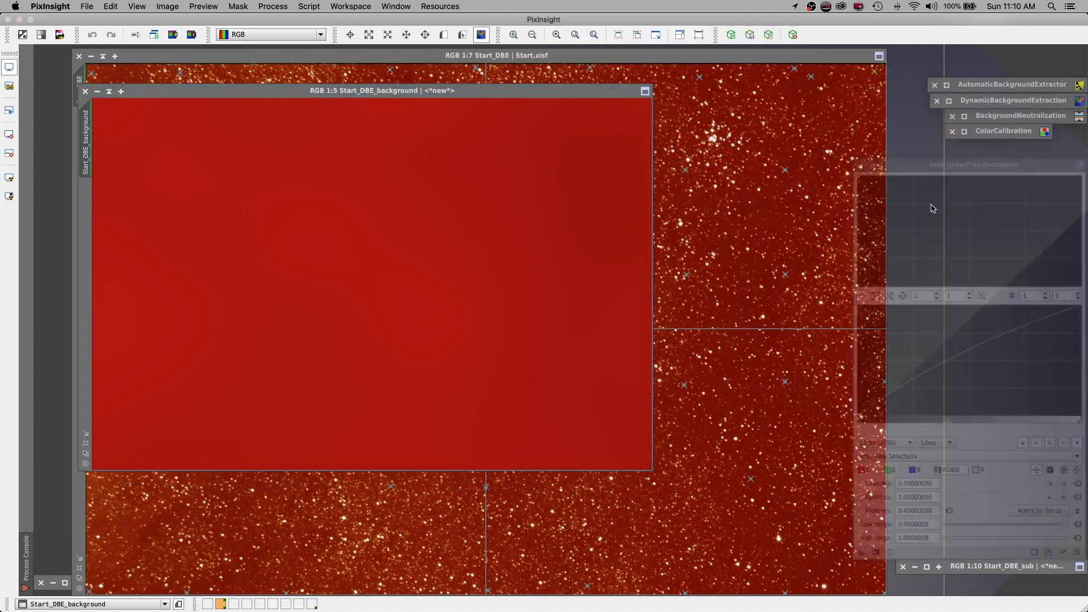
{"action": "left_click_drag", "start_coordinate": [943, 213], "coordinate": [817, 46]}
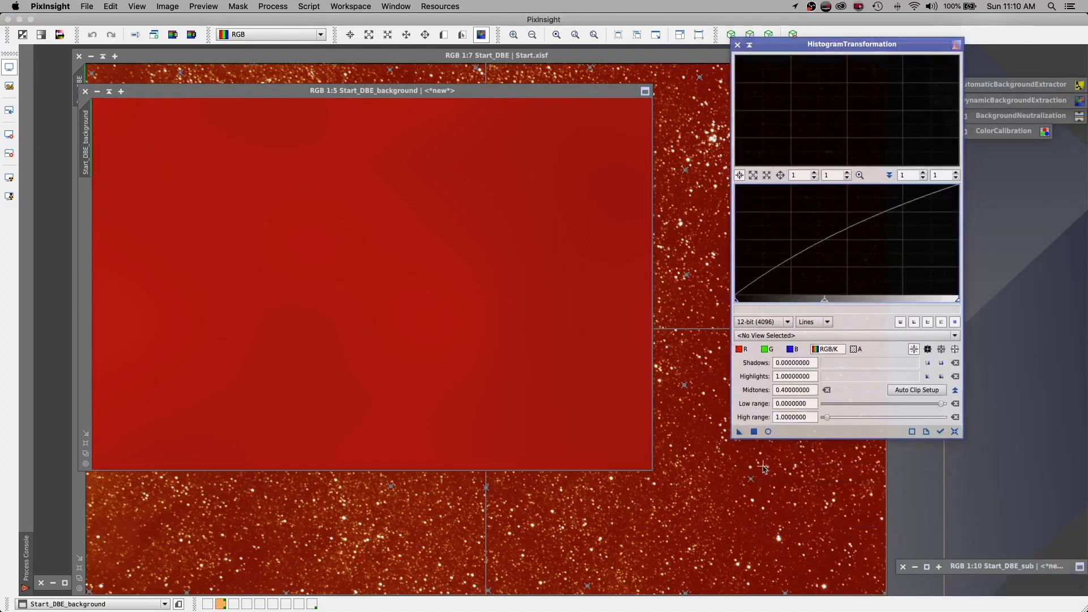
{"action": "left_click", "coordinate": [768, 432]}
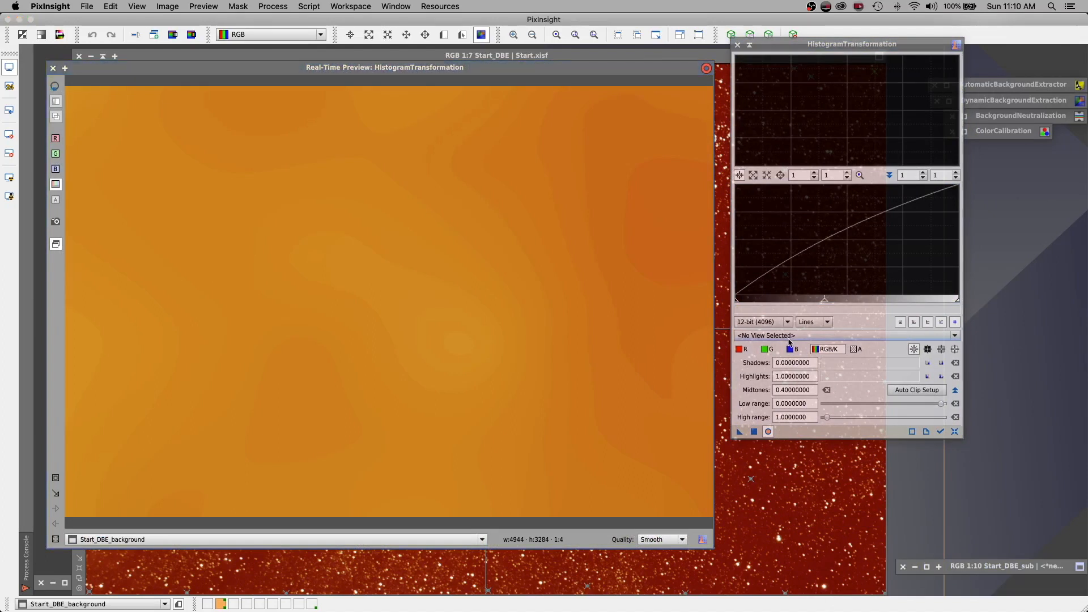
{"action": "left_click", "coordinate": [804, 336]}
{"action": "left_click", "coordinate": [788, 338]}
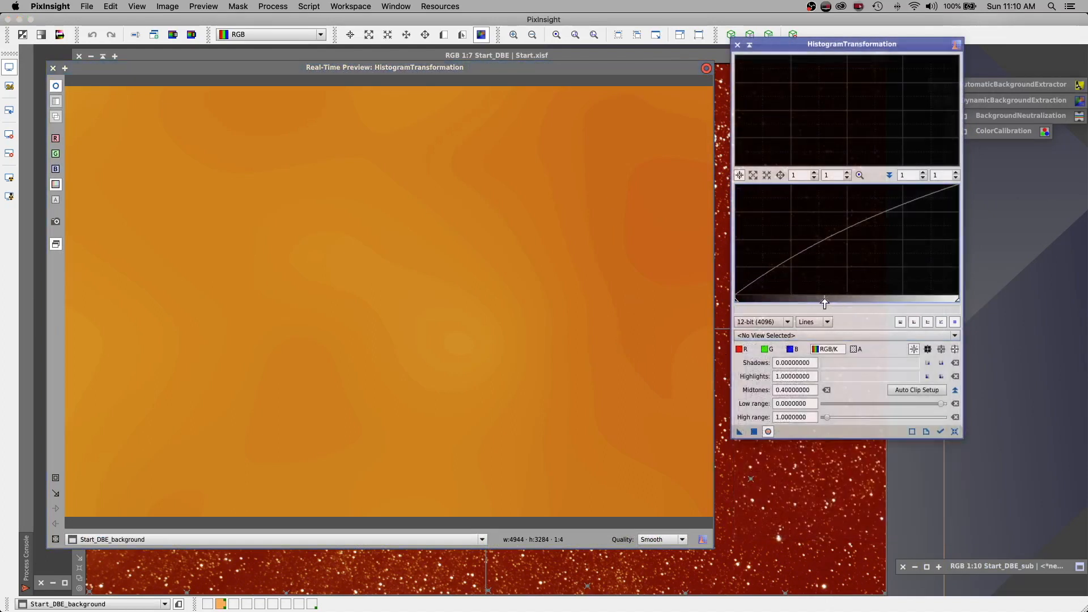
{"action": "mouse_move", "coordinate": [824, 302]}
{"action": "left_mouse_down"}
{"action": "mouse_move", "coordinate": [807, 302]}
{"action": "mouse_move", "coordinate": [826, 302]}
{"action": "left_mouse_up"}
{"action": "left_click", "coordinate": [768, 431]}
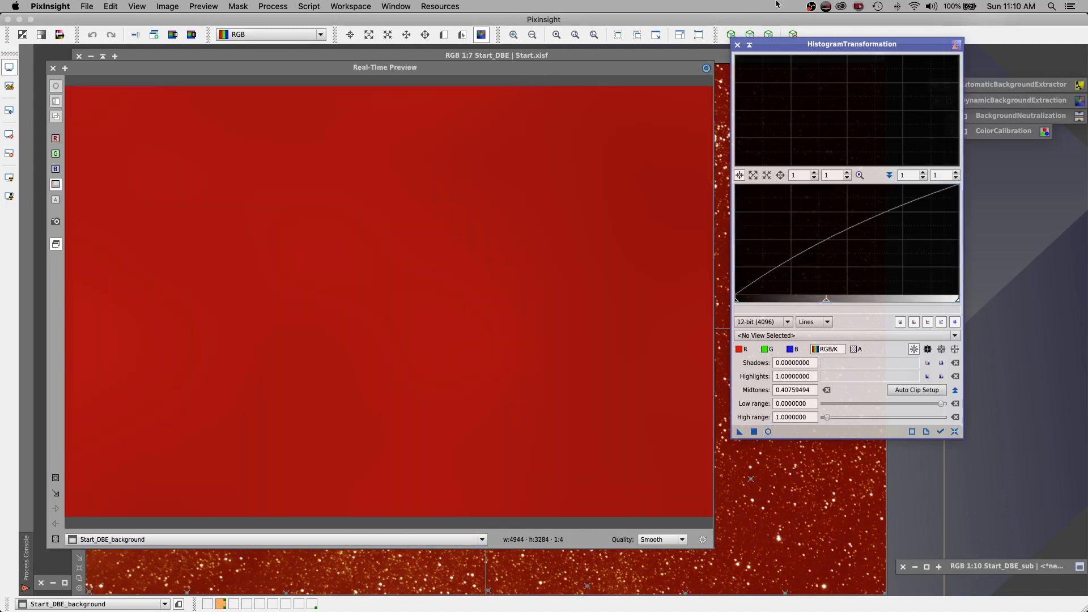
Dismiss the histogram preview and the background model image, and bring DynamicBackgroundExtraction back up
{"action": "left_click", "coordinate": [737, 44]}
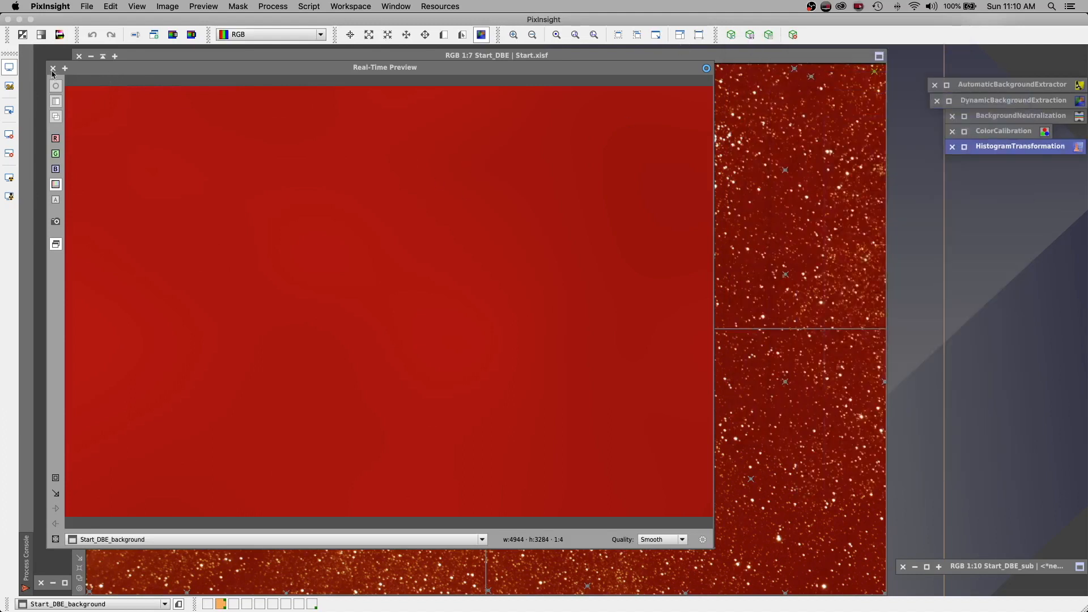
{"action": "left_click", "coordinate": [52, 69]}
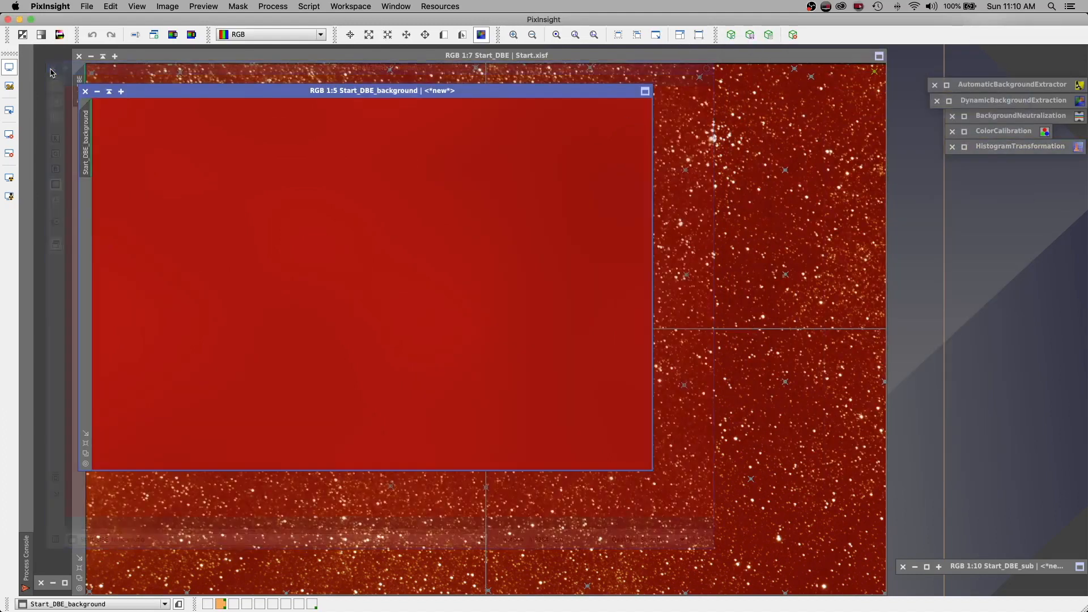
{"action": "left_click", "coordinate": [85, 92]}
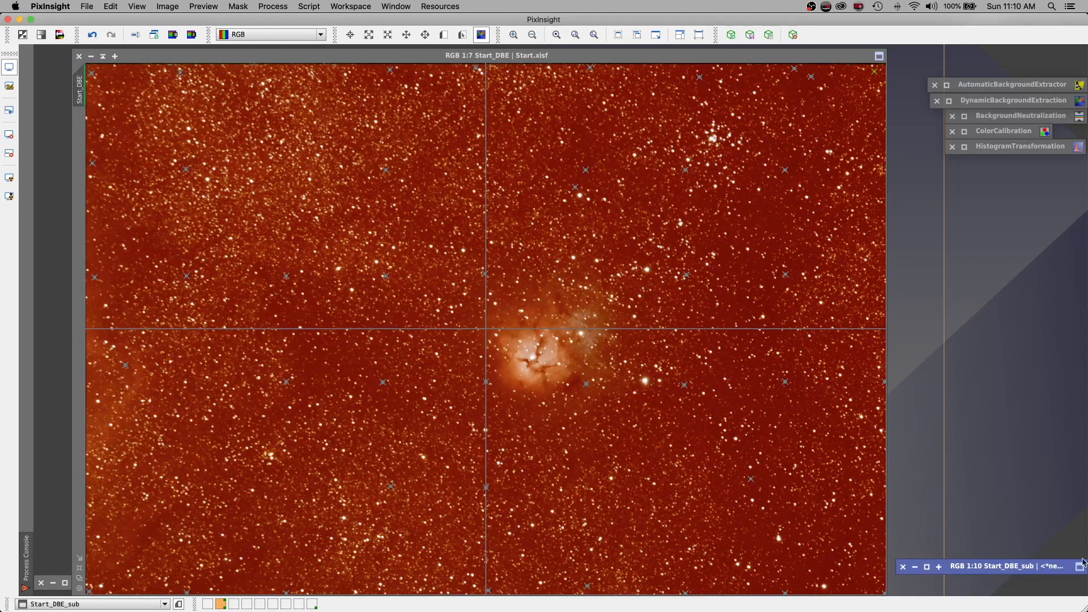
{"action": "left_click", "coordinate": [949, 102]}
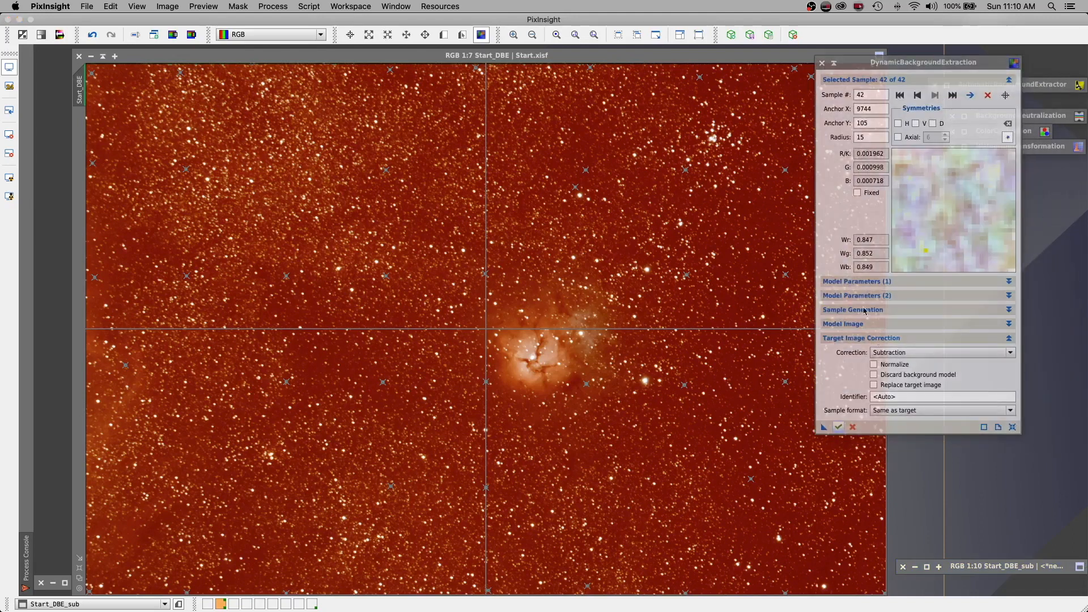
Run DynamicBackgroundExtraction on Start_DBE again with the target image correction set to Division
{"action": "left_click", "coordinate": [895, 352]}
{"action": "left_click", "coordinate": [903, 386]}
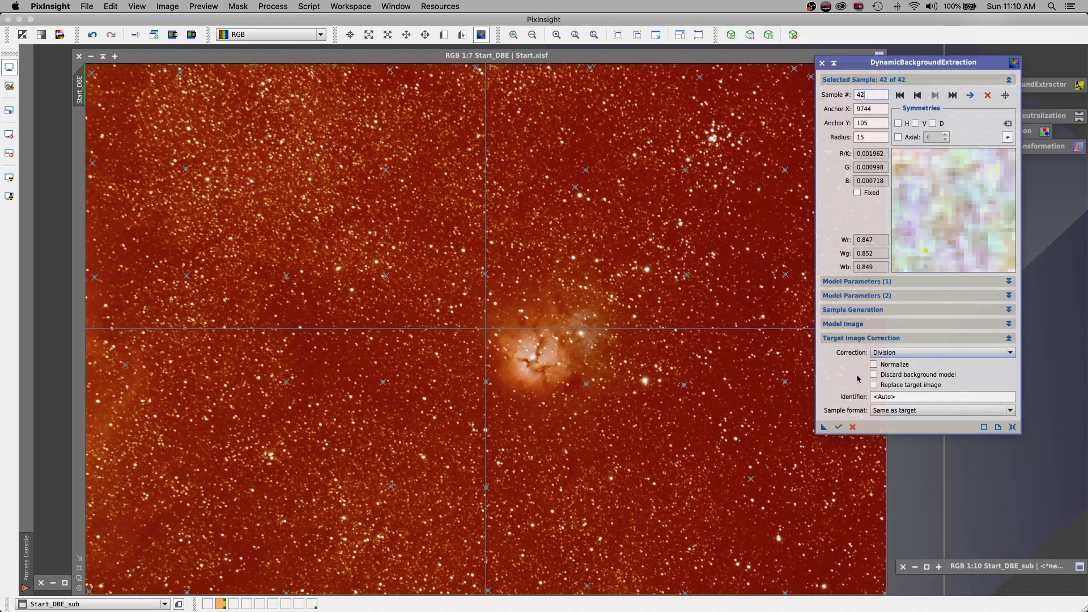
{"action": "left_click", "coordinate": [837, 428]}
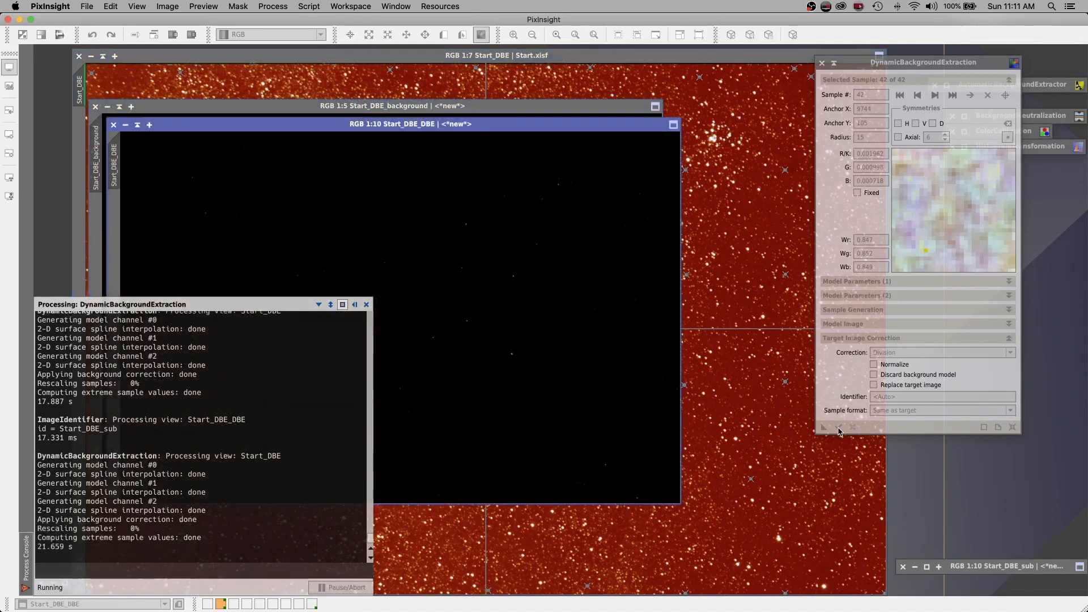
Rename the division-corrected image as Start_DBE_div and apply an automatic screen stretch to it
{"action": "right_click", "coordinate": [122, 172]}
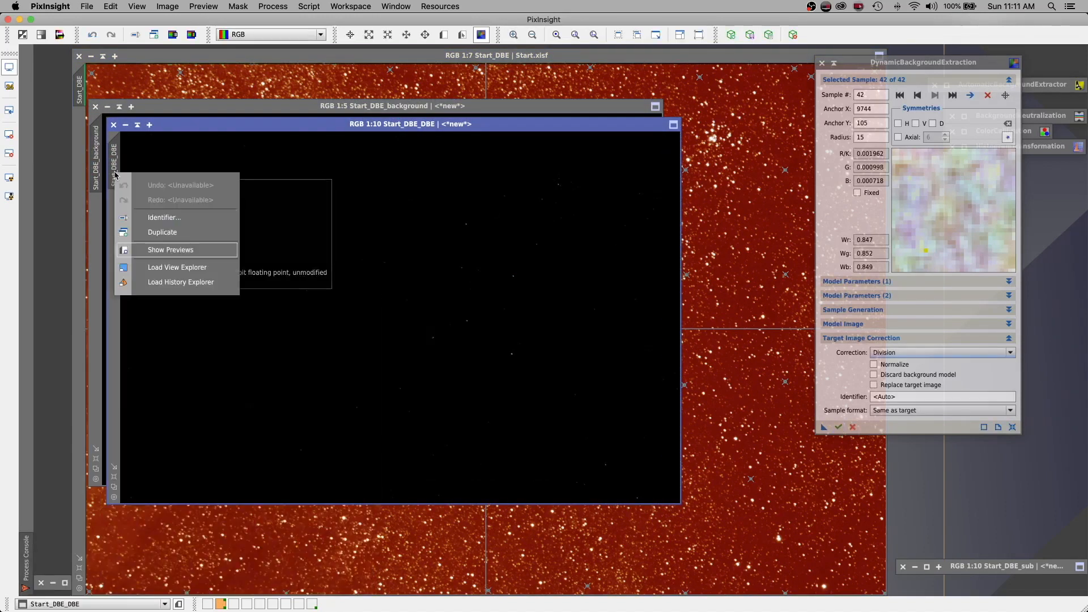
{"action": "key", "text": "Right"}
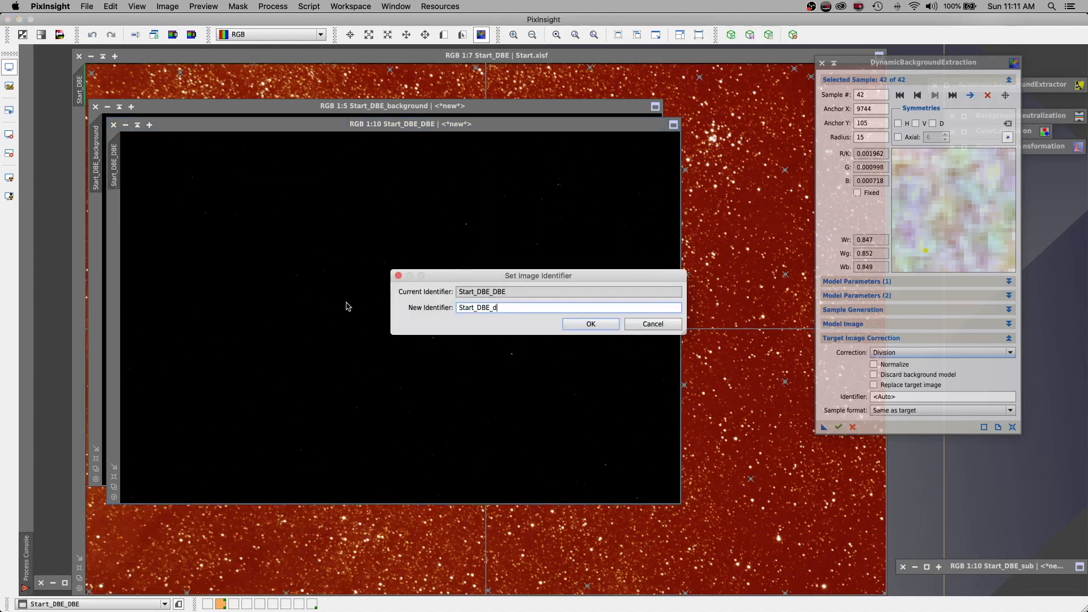
{"action": "type", "text": "div"}
{"action": "left_click", "coordinate": [596, 328]}
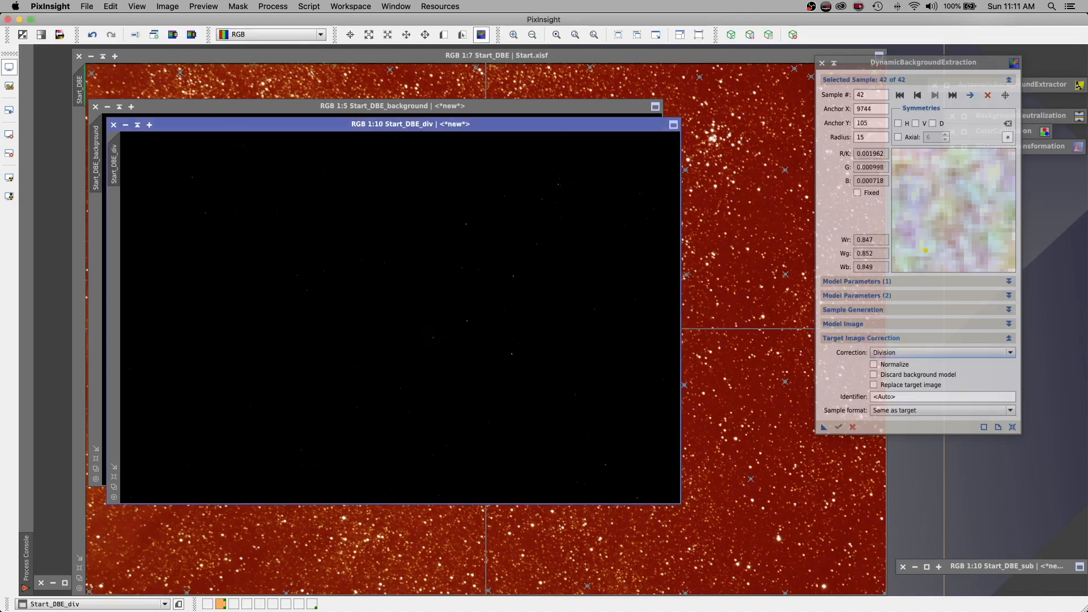
{"action": "left_click", "coordinate": [9, 178]}
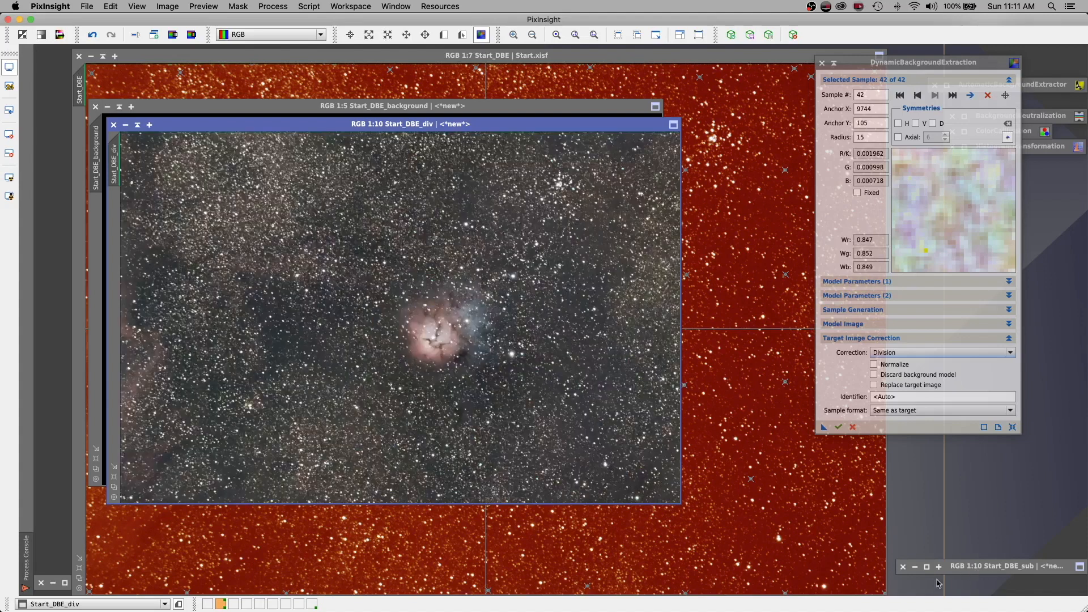
Restore the Start_DBE_sub image and clear the background model, DynamicBackgroundExtraction and Start_DBE windows out of the way
{"action": "left_click", "coordinate": [928, 567]}
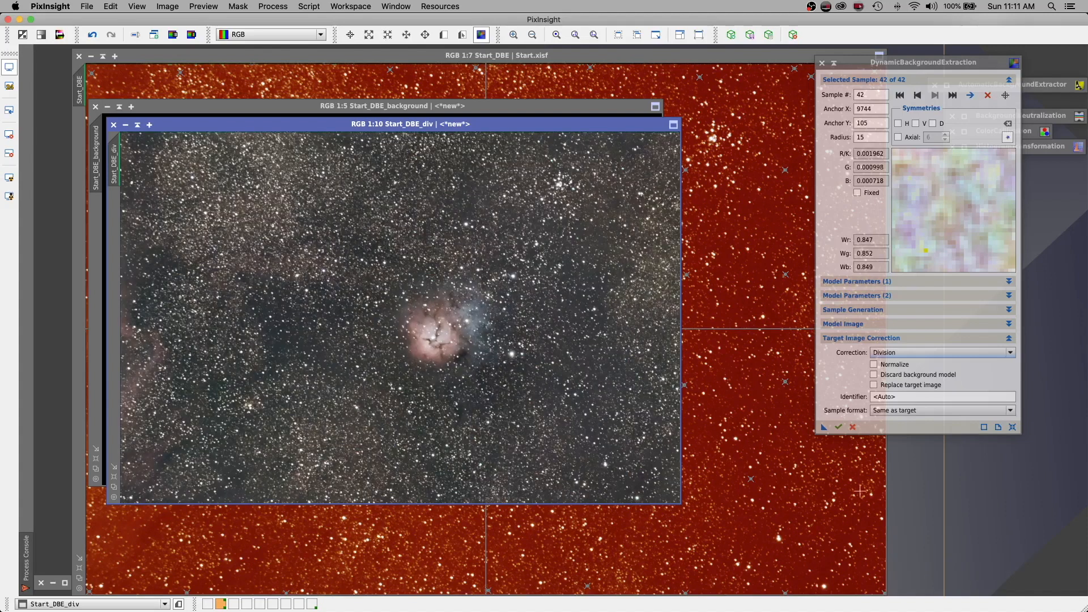
{"action": "left_click_drag", "start_coordinate": [488, 123], "coordinate": [357, 110]}
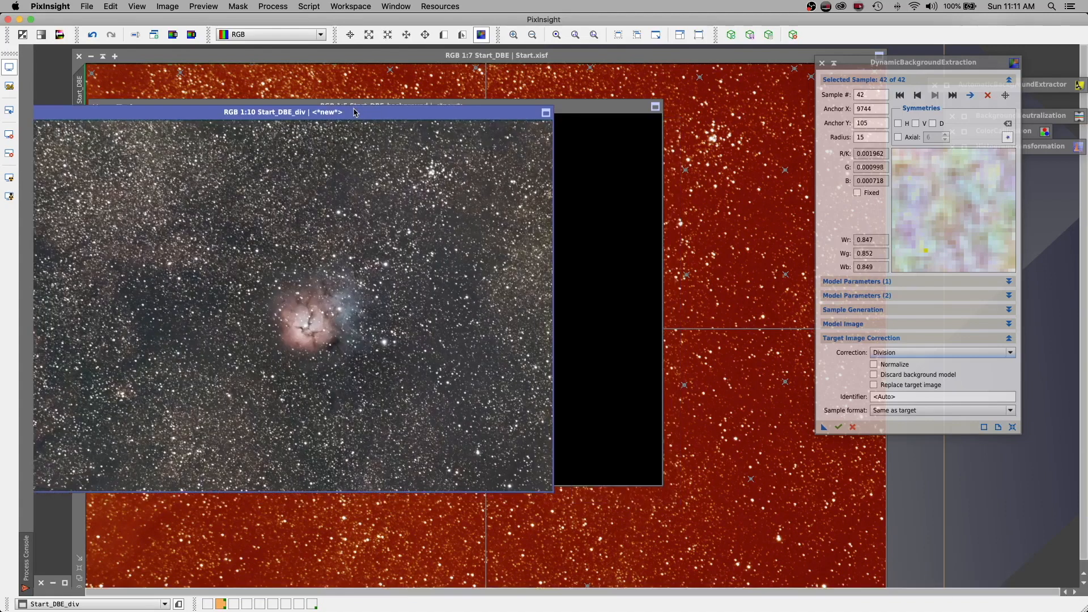
{"action": "left_click", "coordinate": [622, 107]}
{"action": "left_click", "coordinate": [118, 107]}
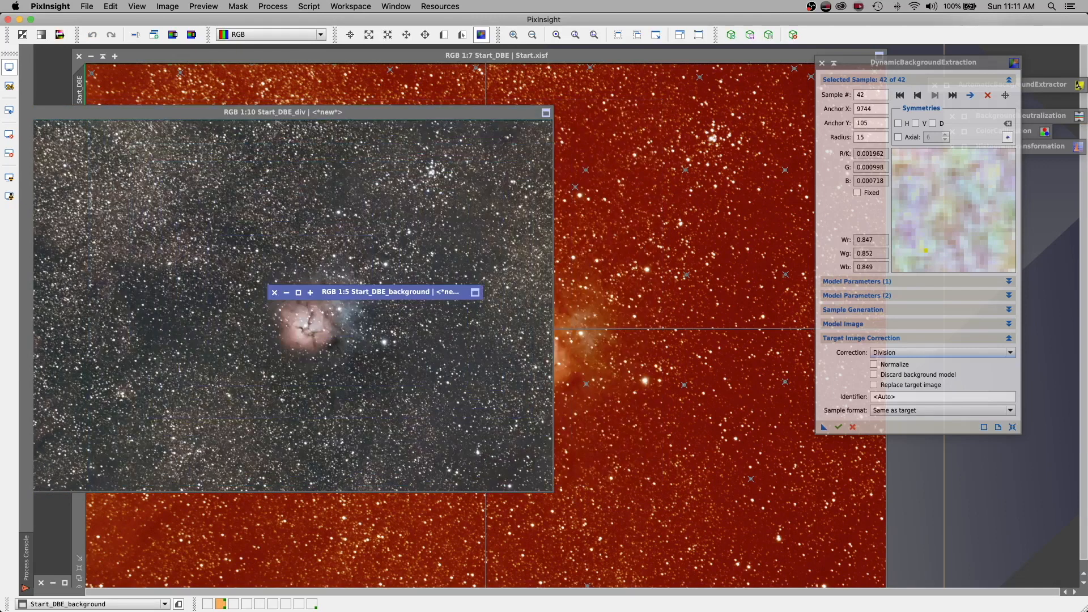
{"action": "left_click", "coordinate": [832, 64]}
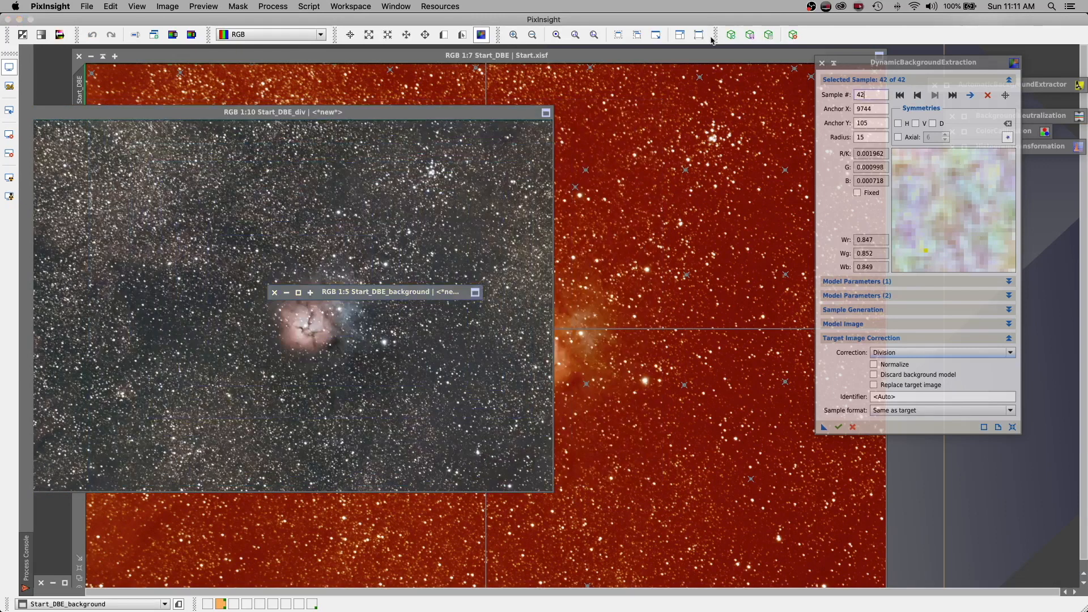
{"action": "left_click", "coordinate": [822, 63]}
{"action": "left_click", "coordinate": [759, 56]}
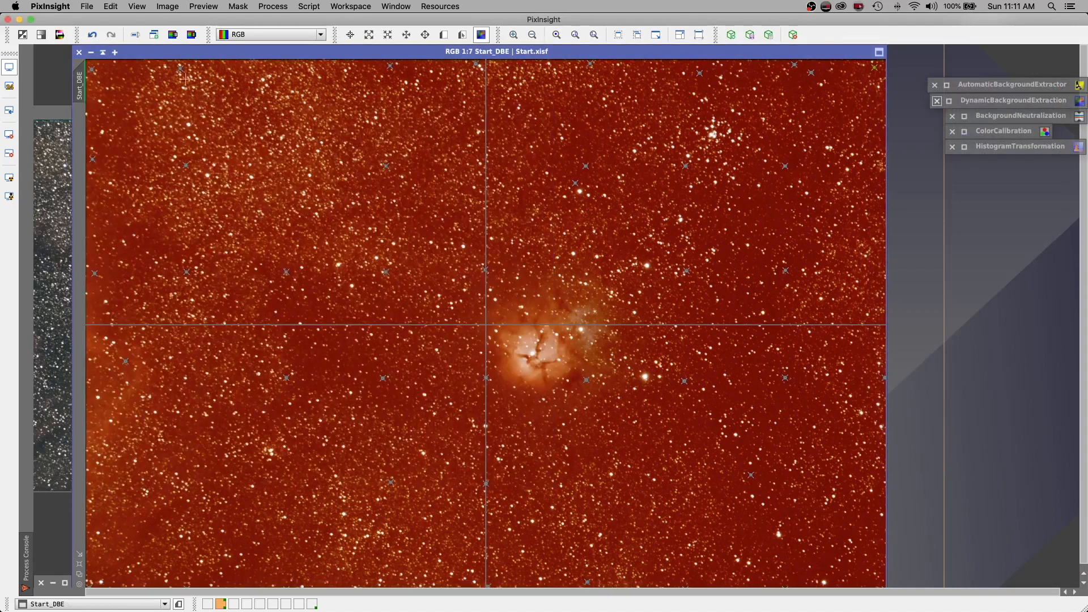
{"action": "left_click", "coordinate": [102, 52]}
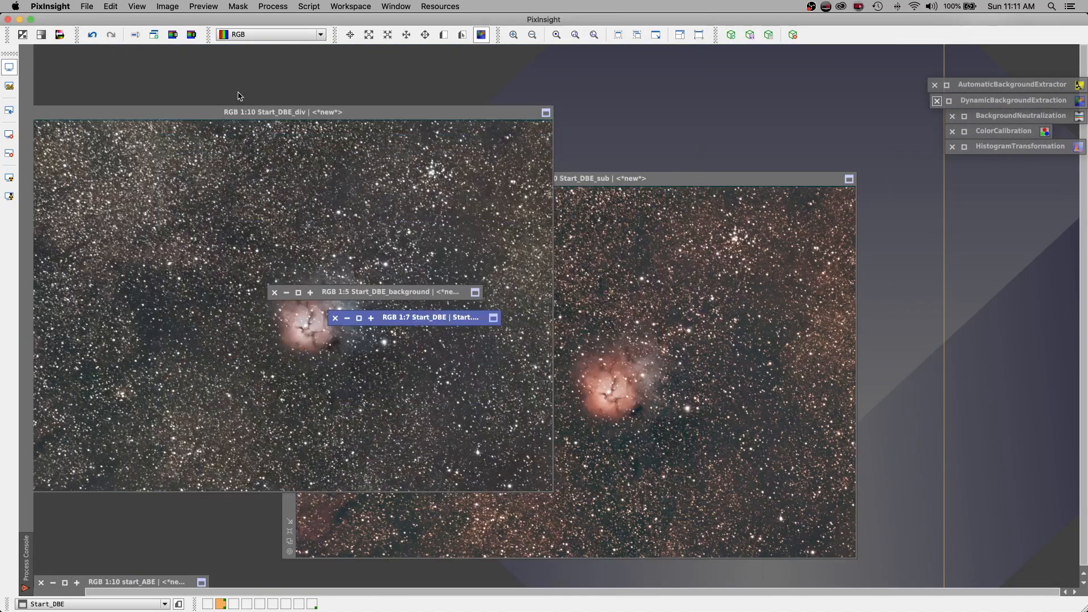
Place Start_DBE_div and Start_DBE_sub side by side to compare the division and subtraction corrections
{"action": "mouse_move", "coordinate": [240, 112]}
{"action": "left_mouse_down"}
{"action": "mouse_move", "coordinate": [243, 57]}
{"action": "mouse_move", "coordinate": [275, 58]}
{"action": "left_mouse_up"}
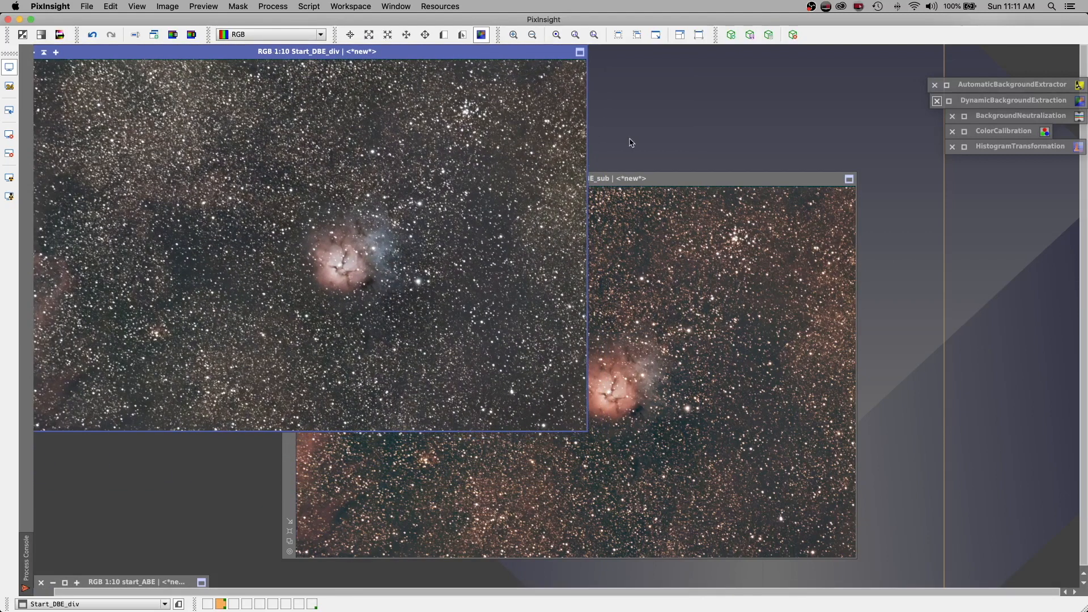
{"action": "left_click", "coordinate": [643, 171]}
{"action": "left_click_drag", "start_coordinate": [524, 171], "coordinate": [682, 53]}
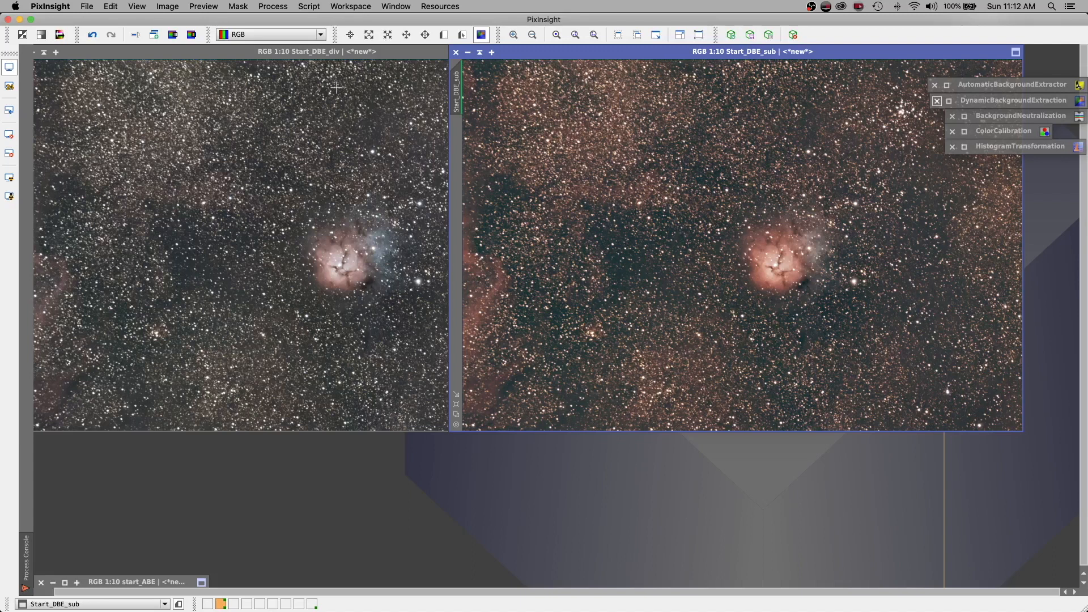
{"action": "left_click", "coordinate": [215, 55]}
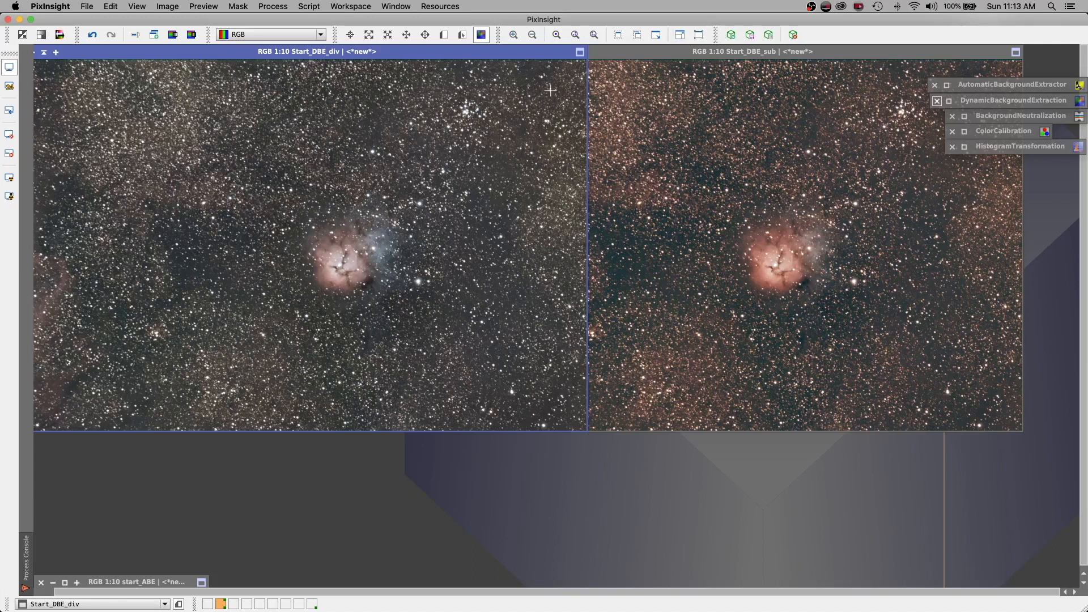
Minimize Start_DBE_div and Start_DBE_sub and park them together in an empty corner of the workspace
{"action": "left_click_drag", "start_coordinate": [118, 50], "coordinate": [226, 77]}
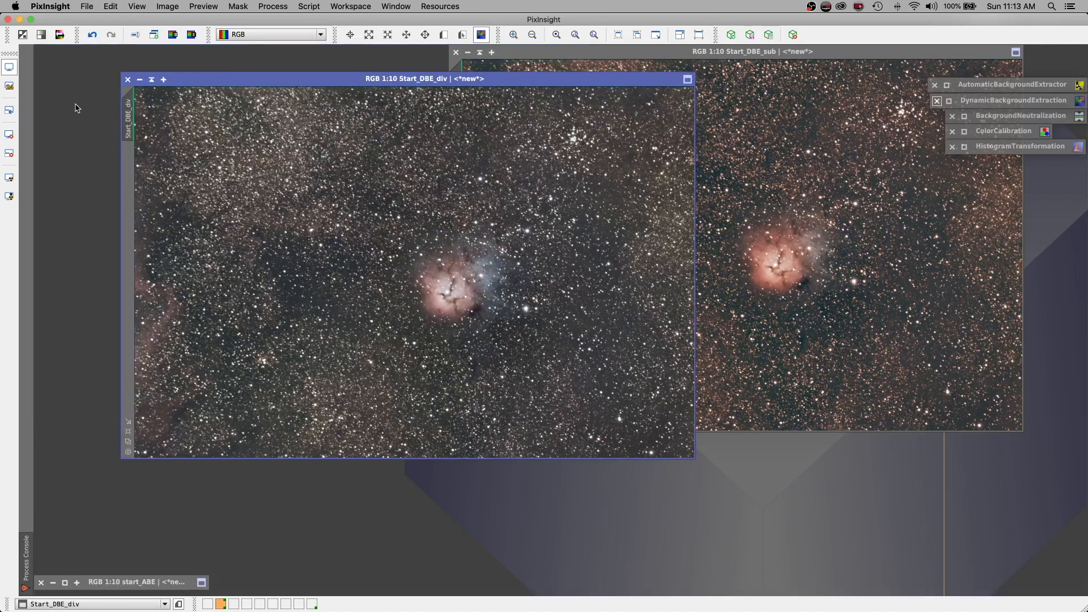
{"action": "left_click", "coordinate": [153, 79]}
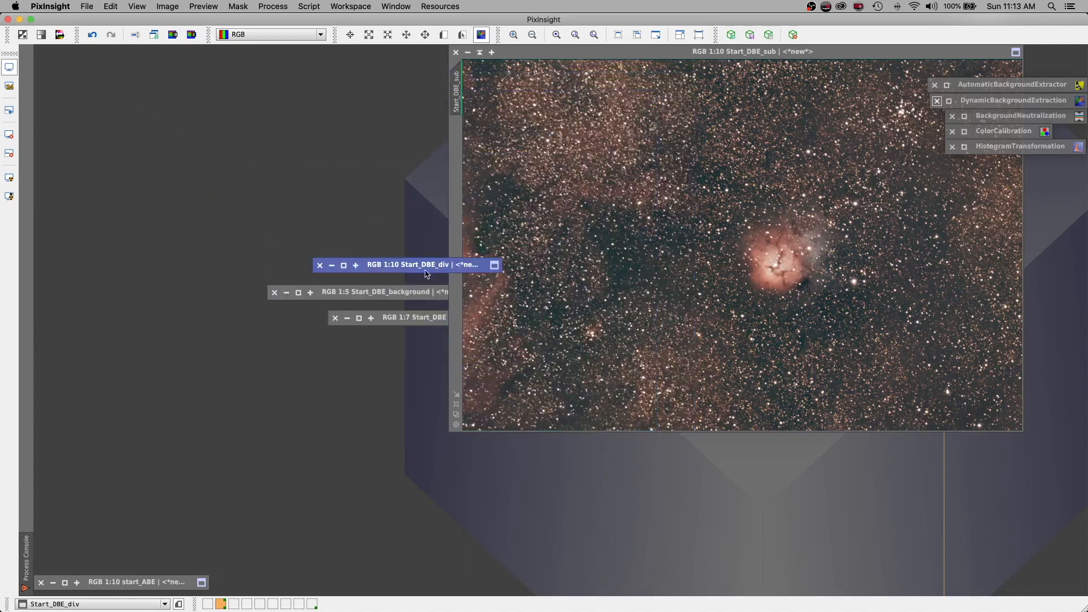
{"action": "left_click_drag", "start_coordinate": [397, 265], "coordinate": [133, 61]}
{"action": "left_click", "coordinate": [480, 52]}
{"action": "left_click_drag", "start_coordinate": [1007, 569], "coordinate": [163, 80]}
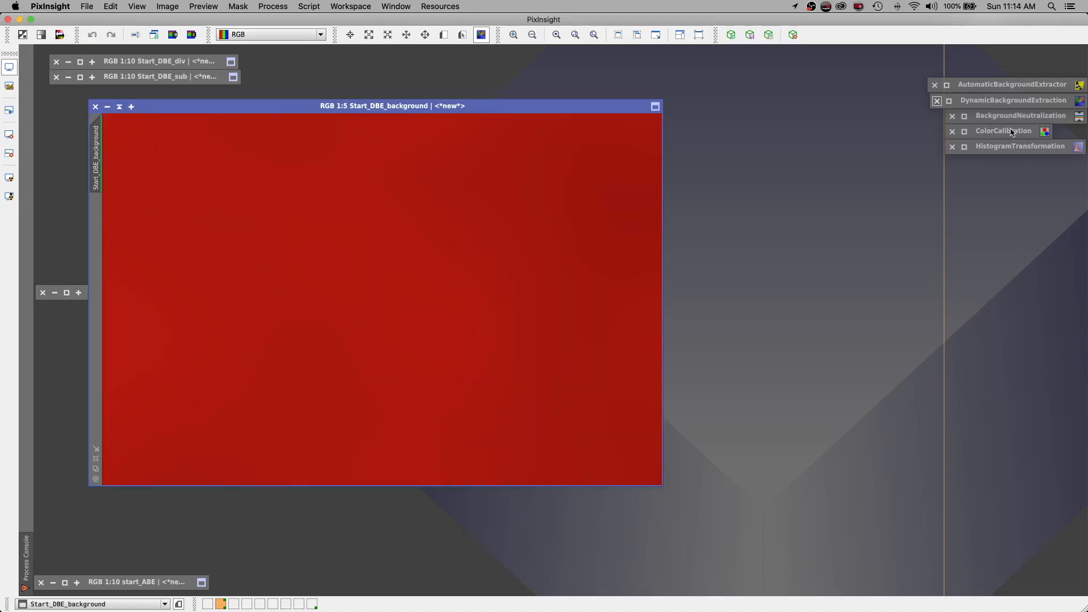
Preview the division run's background model in real time with HistogramTransformation, shifting the midtones to about 0.397
{"action": "left_click", "coordinate": [964, 147]}
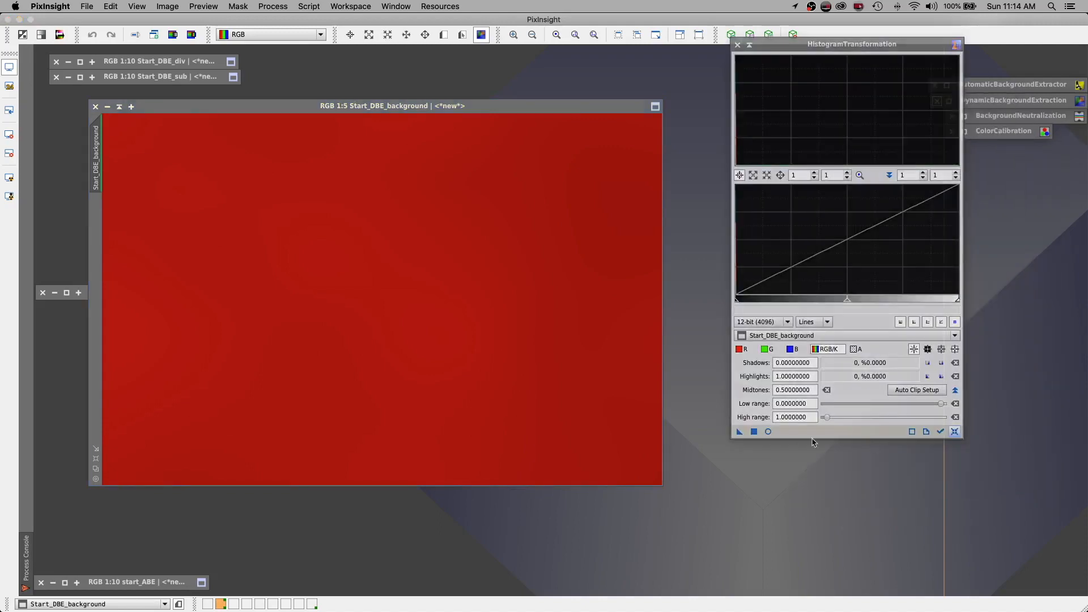
{"action": "left_click", "coordinate": [766, 432]}
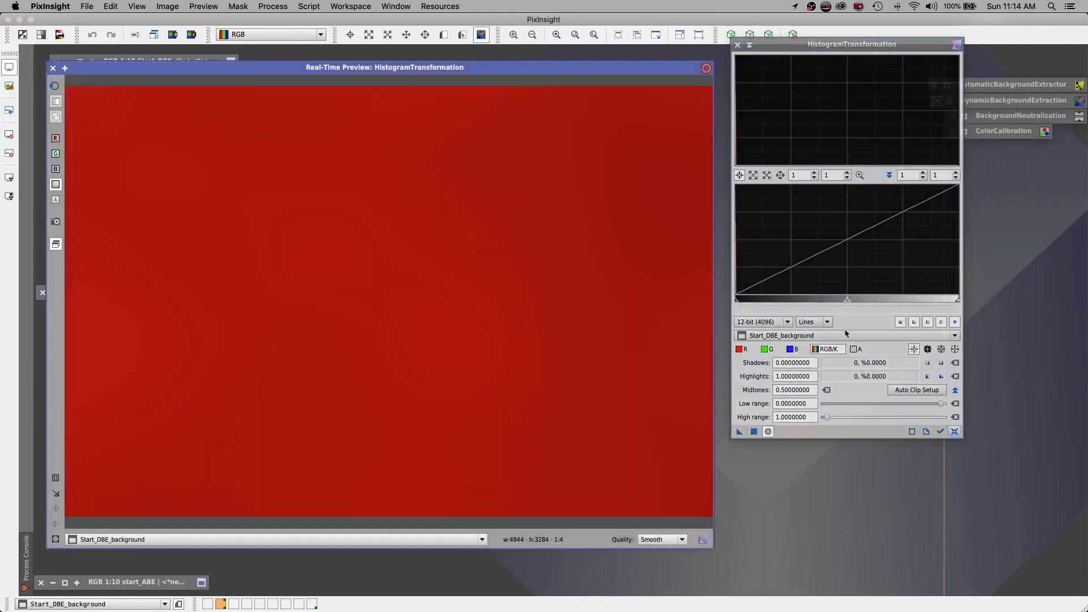
{"action": "left_click_drag", "start_coordinate": [848, 302], "coordinate": [823, 302]}
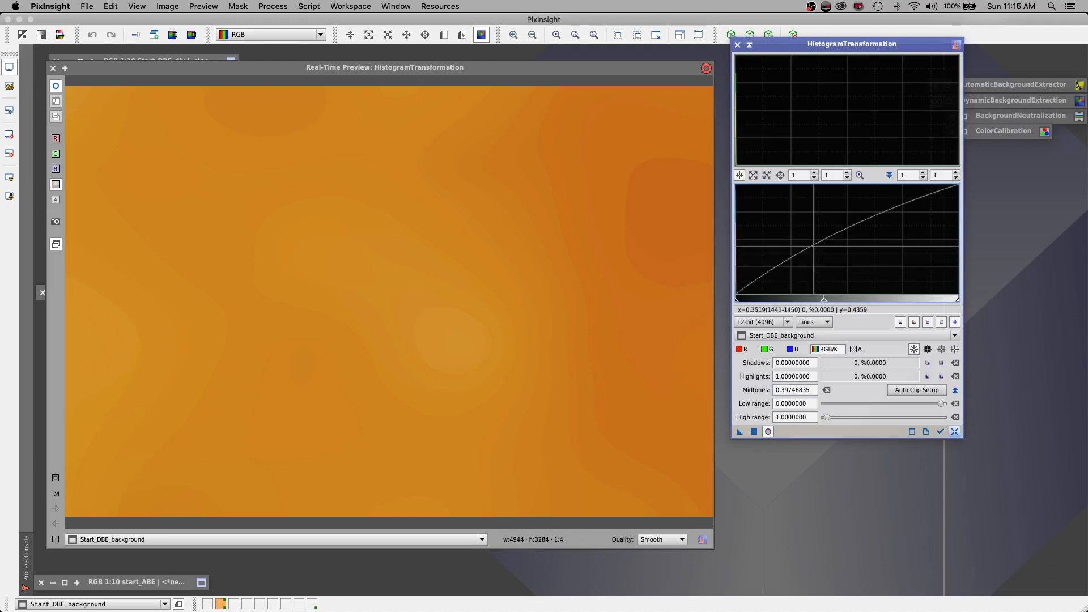
Reset HistogramTransformation, dismiss it with its real-time preview, and close the background model image
{"action": "left_click", "coordinate": [954, 432]}
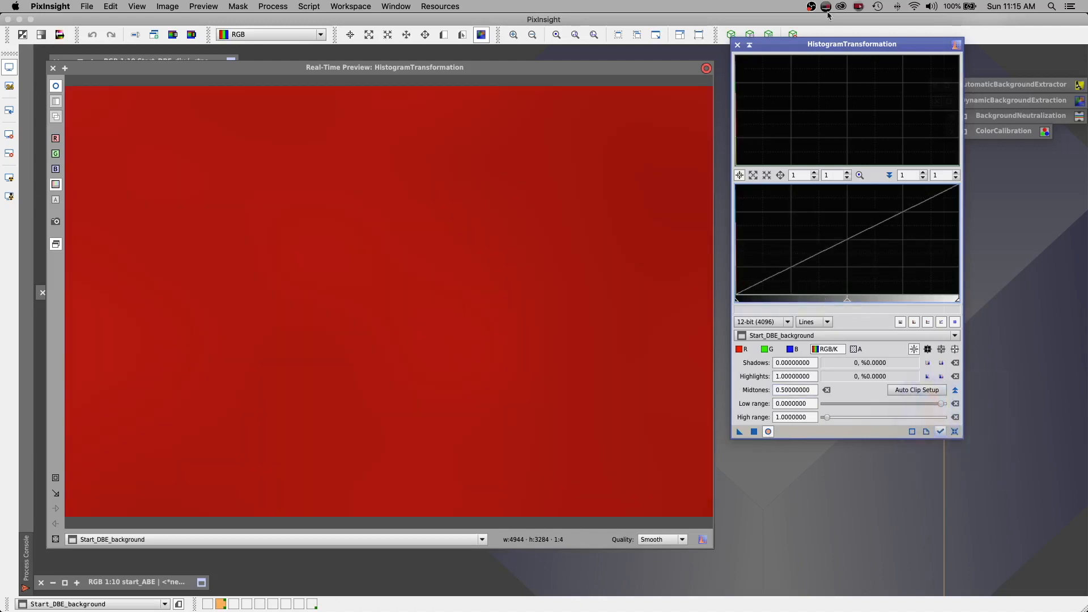
{"action": "left_click", "coordinate": [749, 45]}
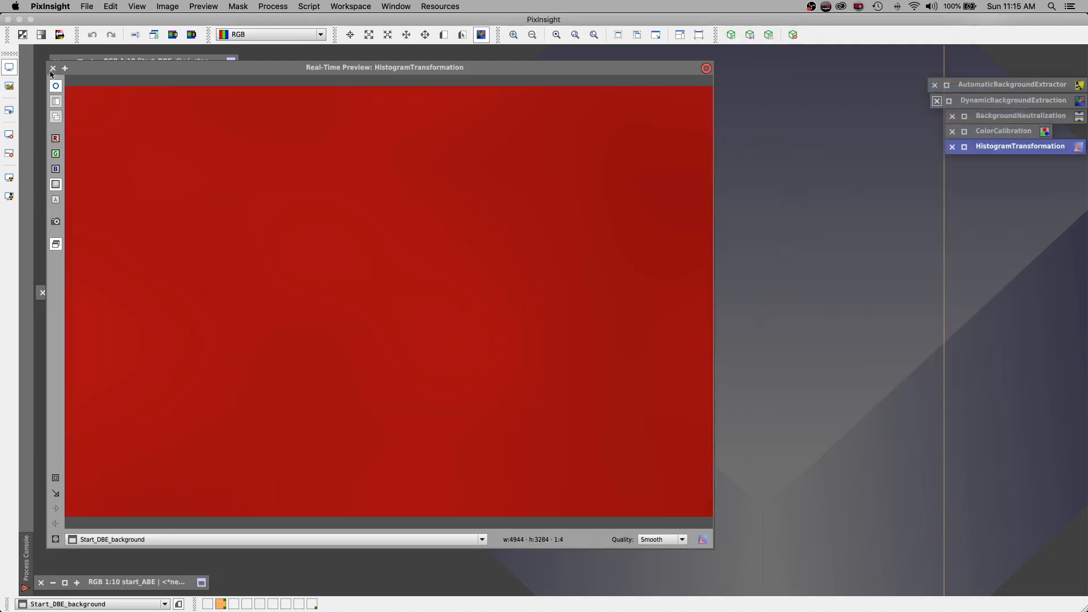
{"action": "left_click", "coordinate": [51, 69]}
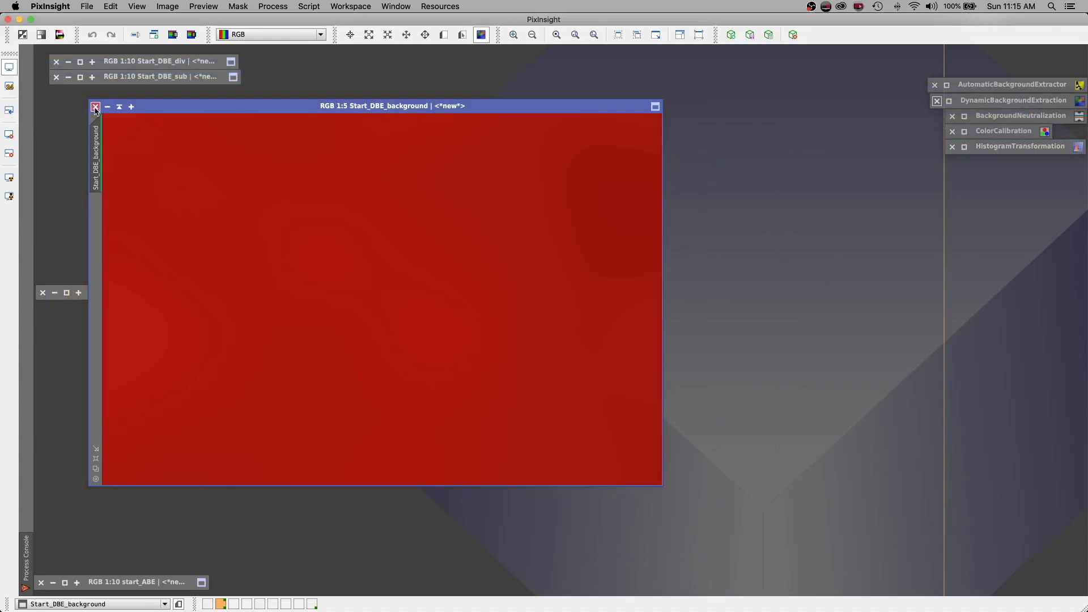
{"action": "left_click", "coordinate": [95, 108]}
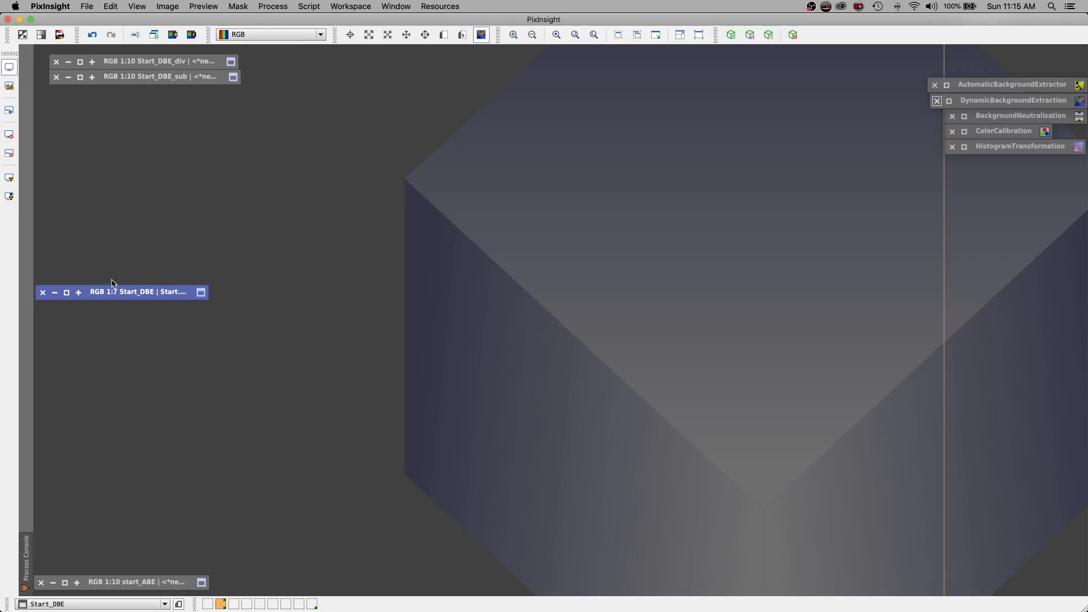
Park the minimized Start_DBE with the other DBE images and restore start_ABE into the open workspace
{"action": "left_click_drag", "start_coordinate": [111, 291], "coordinate": [125, 95]}
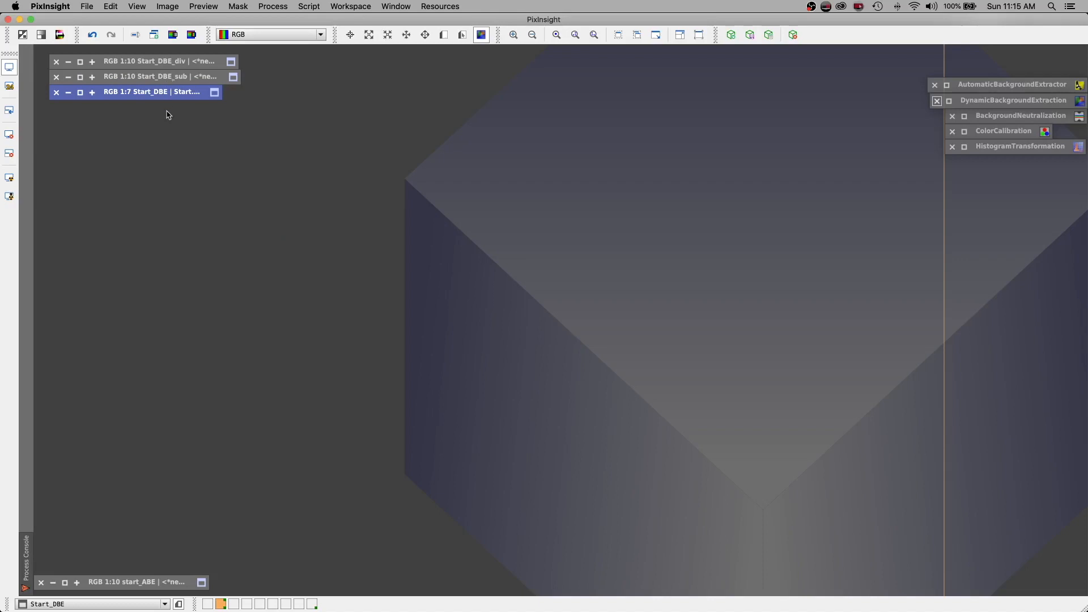
{"action": "left_click", "coordinate": [72, 587]}
{"action": "left_click_drag", "start_coordinate": [548, 177], "coordinate": [436, 114]}
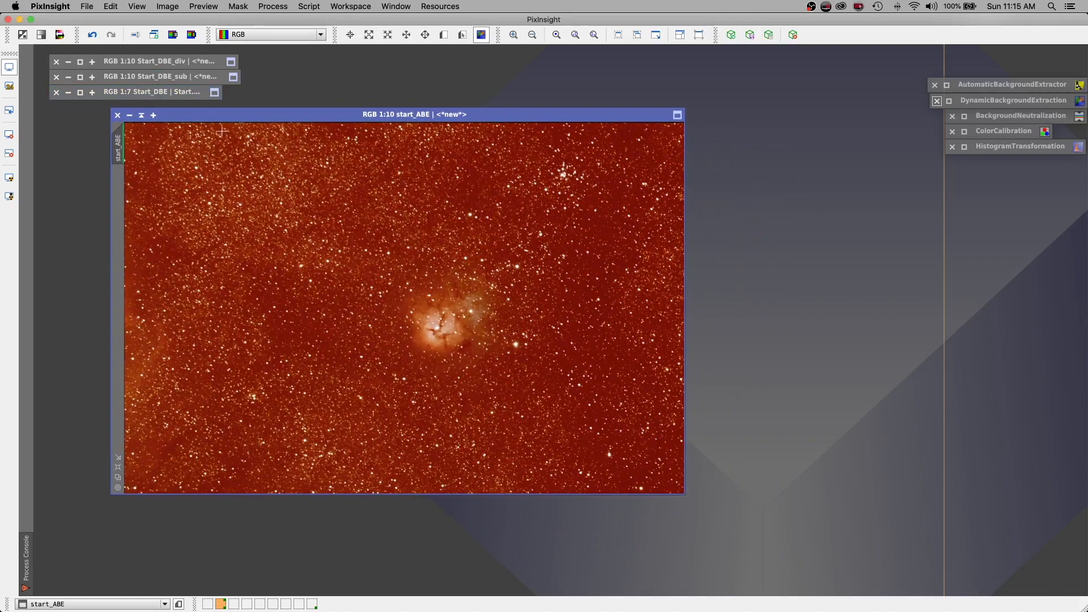
Set AutomaticBackgroundExtractor to Subtraction correction with target image replacement turned off
{"action": "left_click", "coordinate": [945, 86]}
{"action": "left_click_drag", "start_coordinate": [966, 59], "coordinate": [782, 96]}
{"action": "left_click", "coordinate": [799, 160]}
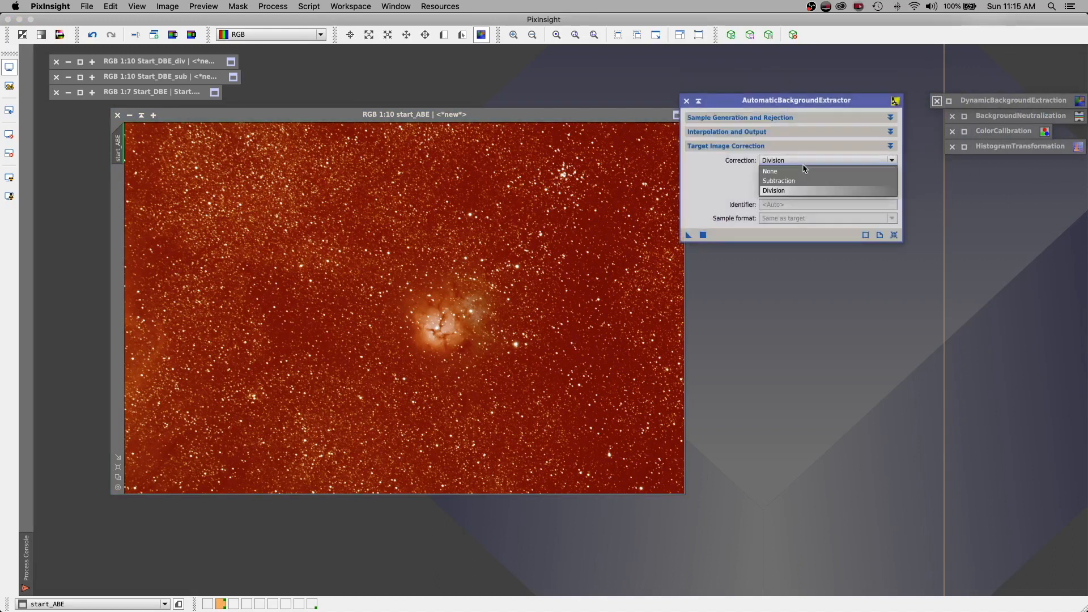
{"action": "left_click", "coordinate": [768, 159]}
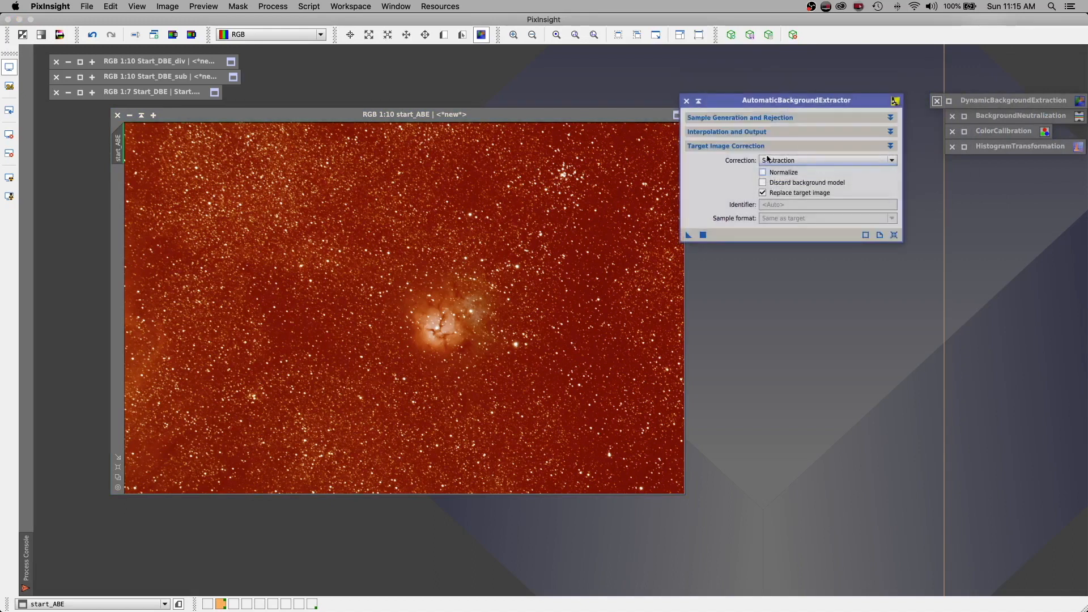
{"action": "left_click", "coordinate": [762, 193]}
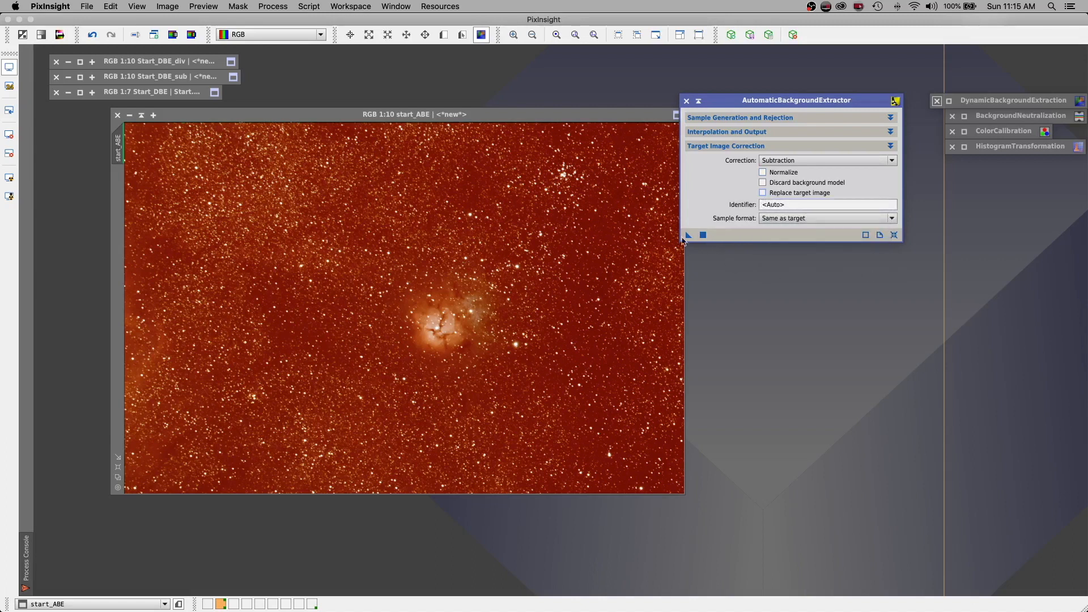
Run AutomaticBackgroundExtractor on start_ABE, apply an automatic screen stretch to the corrected image, and minimize the process window
{"action": "left_click", "coordinate": [703, 235]}
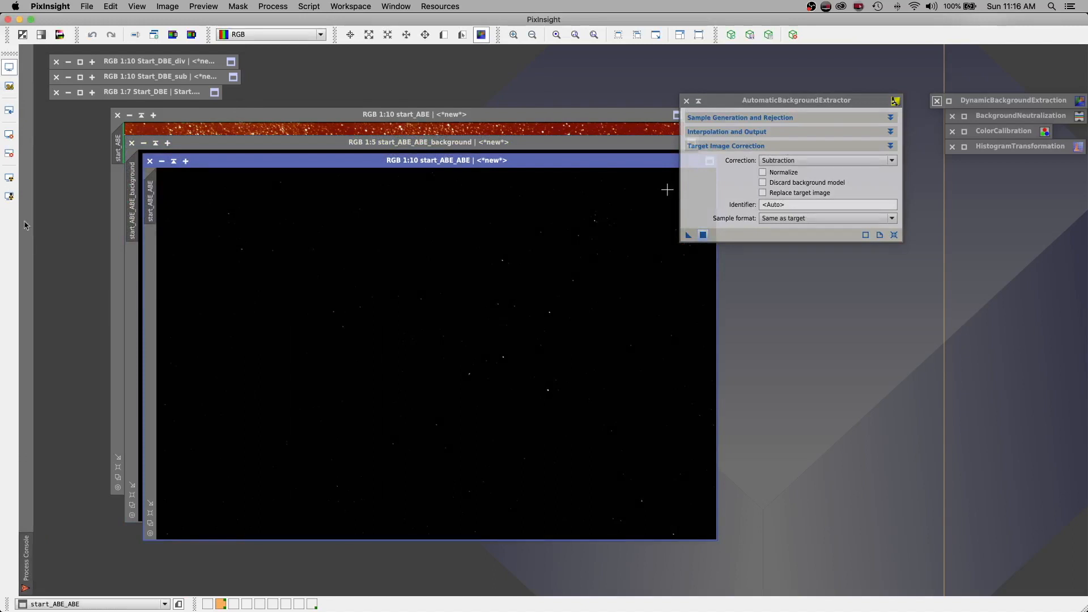
{"action": "left_click", "coordinate": [10, 179]}
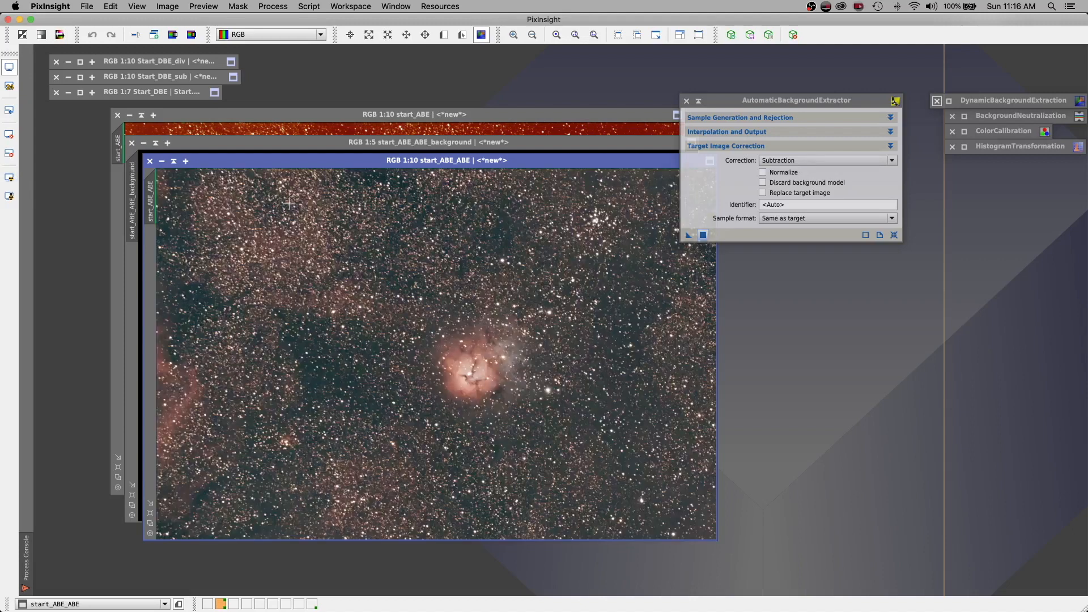
{"action": "left_click", "coordinate": [701, 103]}
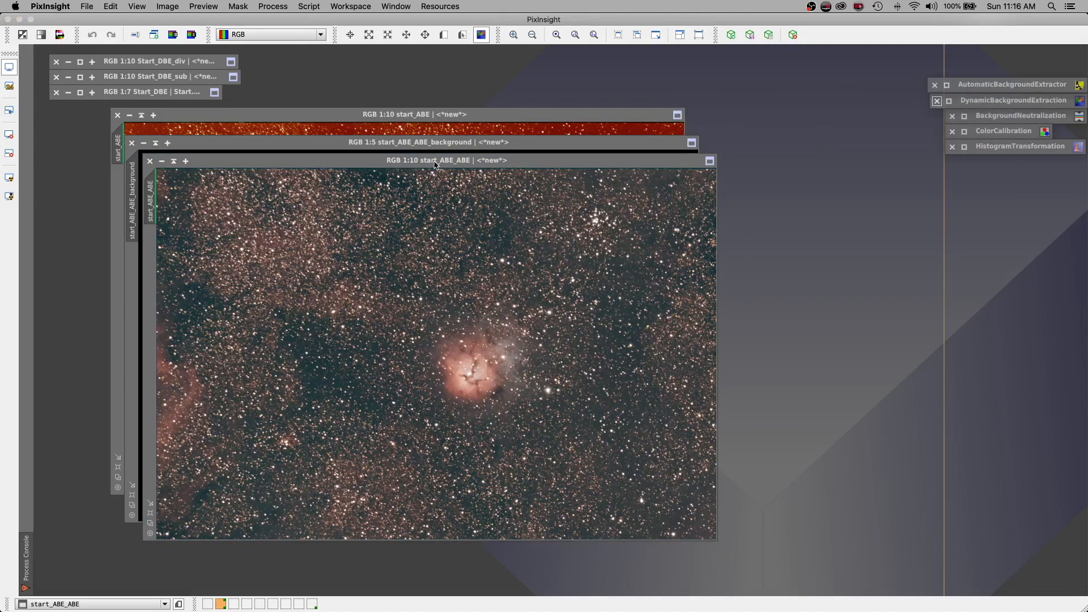
Rename the subtraction-corrected image as start_ABE_sub
{"action": "right_click", "coordinate": [151, 205]}
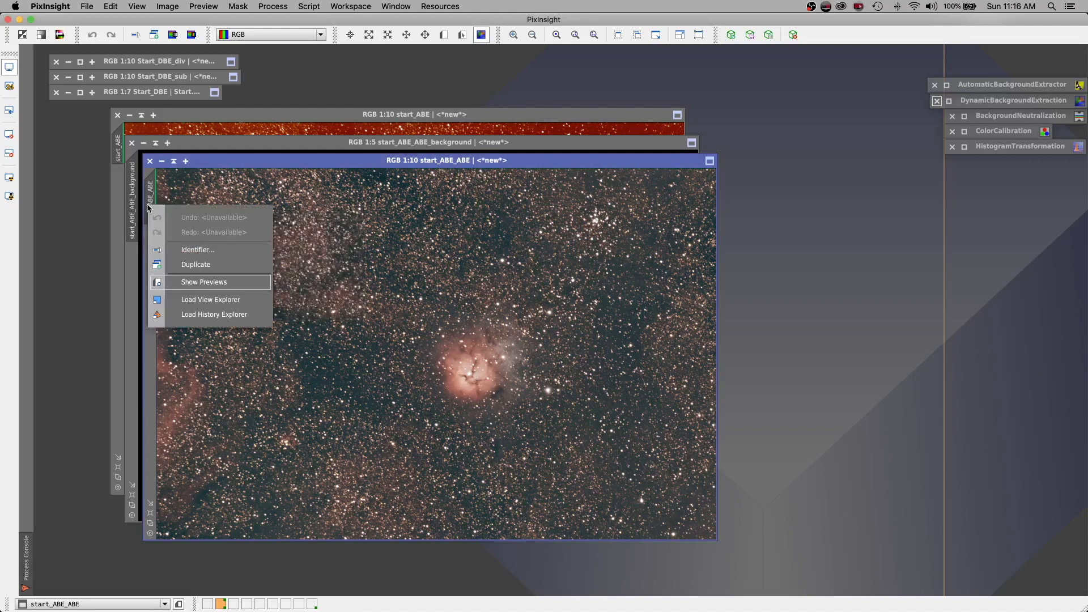
{"action": "left_click", "coordinate": [182, 249]}
{"action": "key", "text": "Right"}
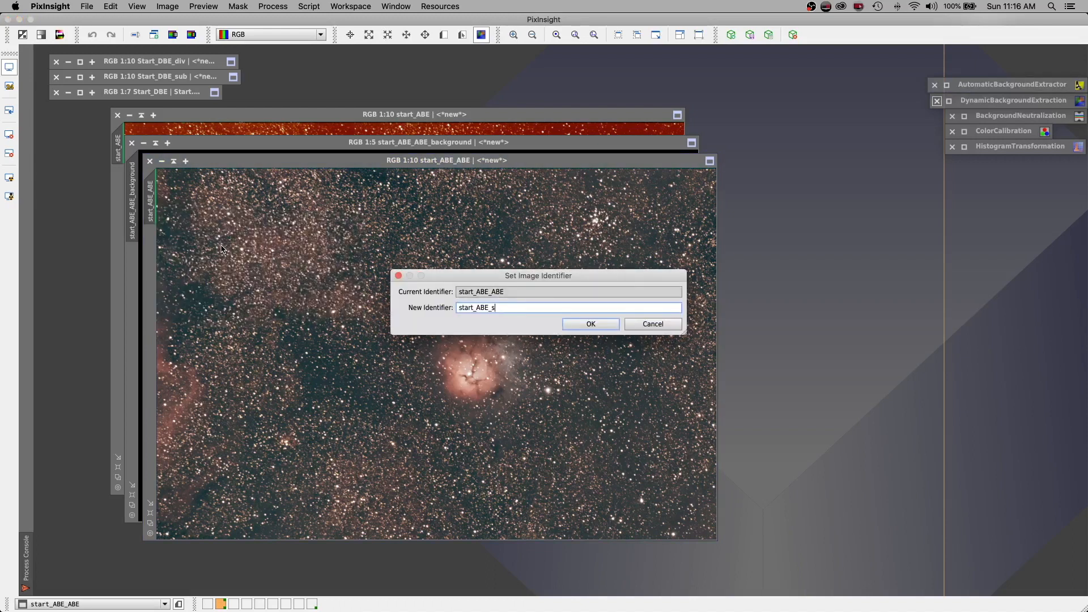
{"action": "type", "text": "sub"}
{"action": "left_click", "coordinate": [590, 323]}
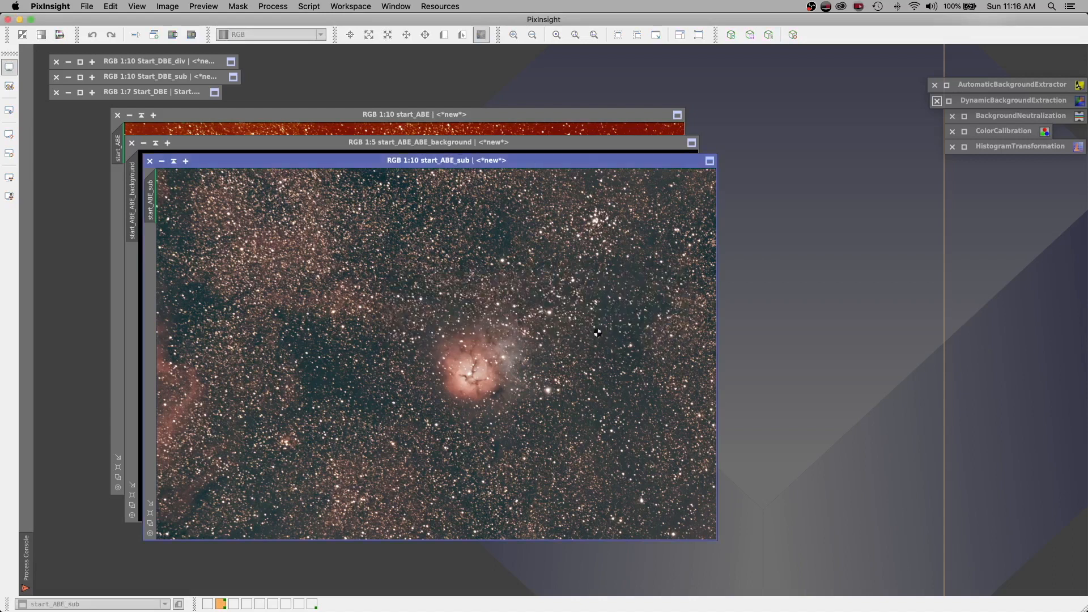
Restore Start_DBE_sub and place it side by side with start_ABE_sub to compare the two subtraction results
{"action": "left_click_drag", "start_coordinate": [426, 166], "coordinate": [704, 156]}
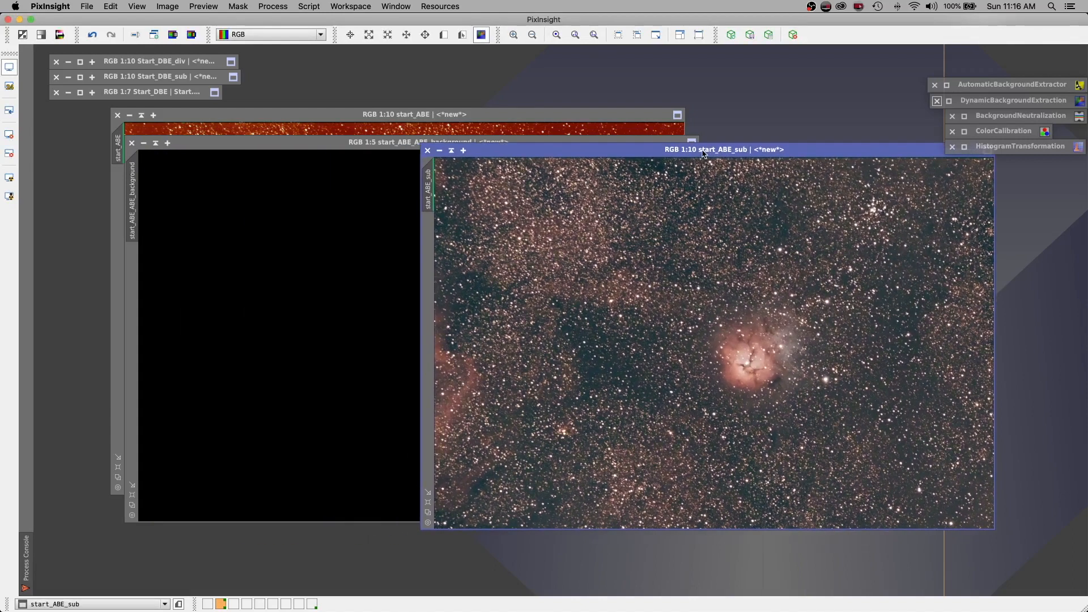
{"action": "left_click", "coordinate": [80, 77]}
{"action": "left_click_drag", "start_coordinate": [713, 53], "coordinate": [277, 145]}
{"action": "left_click_drag", "start_coordinate": [619, 159], "coordinate": [679, 160]}
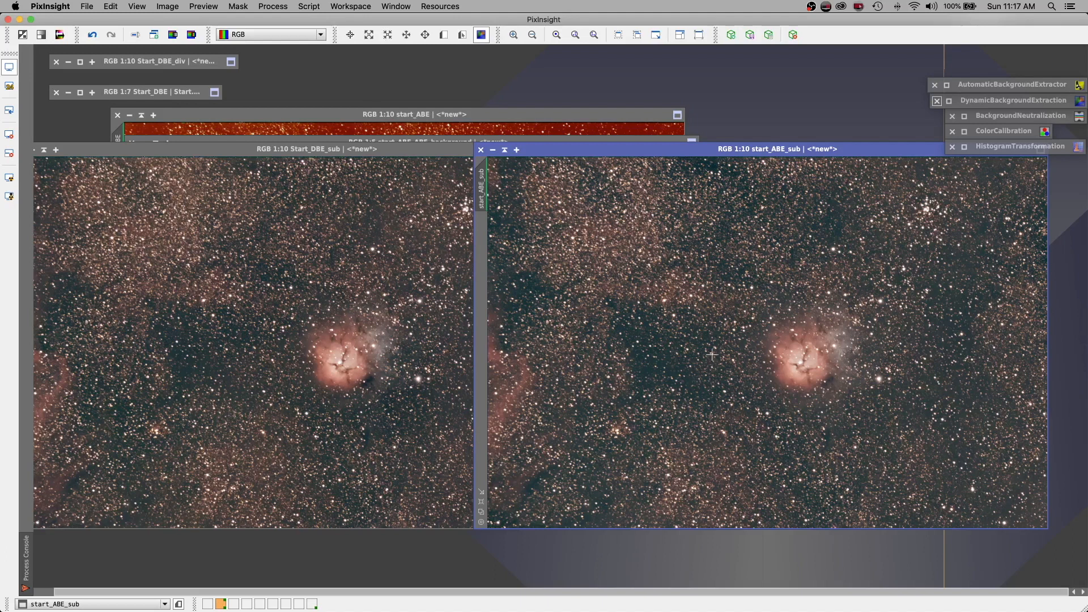
Minimize start_ABE_sub and Start_DBE_sub, parking start_ABE_sub below the minimized process windows
{"action": "left_click", "coordinate": [504, 150]}
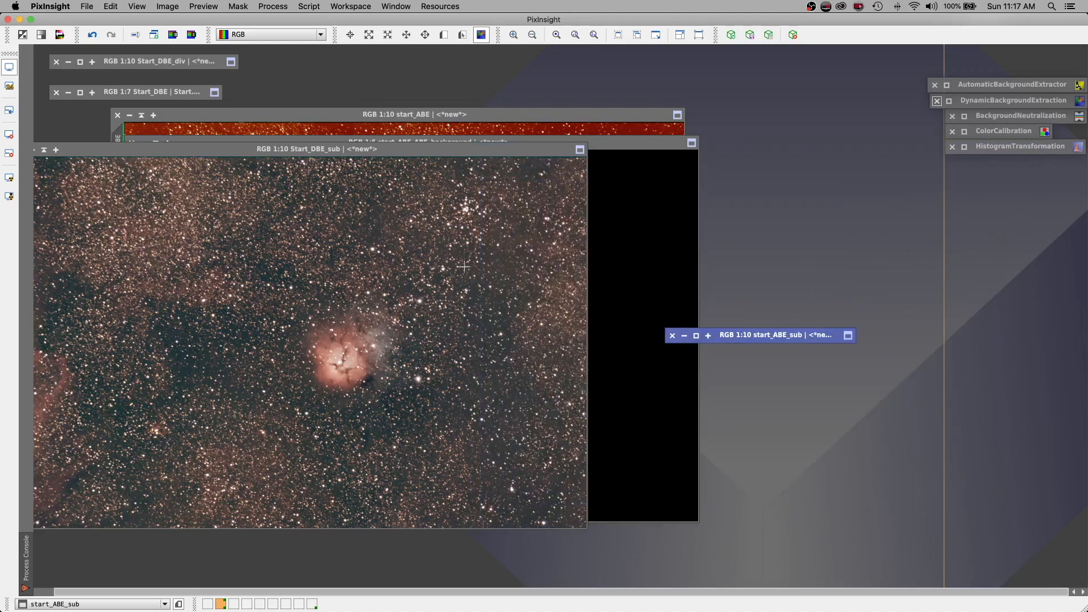
{"action": "left_click_drag", "start_coordinate": [759, 340], "coordinate": [967, 204]}
{"action": "left_click_drag", "start_coordinate": [99, 150], "coordinate": [165, 144]}
{"action": "left_click", "coordinate": [108, 143]}
Auto-stretch the ABE background model and brighten it through HistogramTransformation with midtones at about 0.428, using the real-time preview to inspect the gradient
{"action": "left_click", "coordinate": [245, 143]}
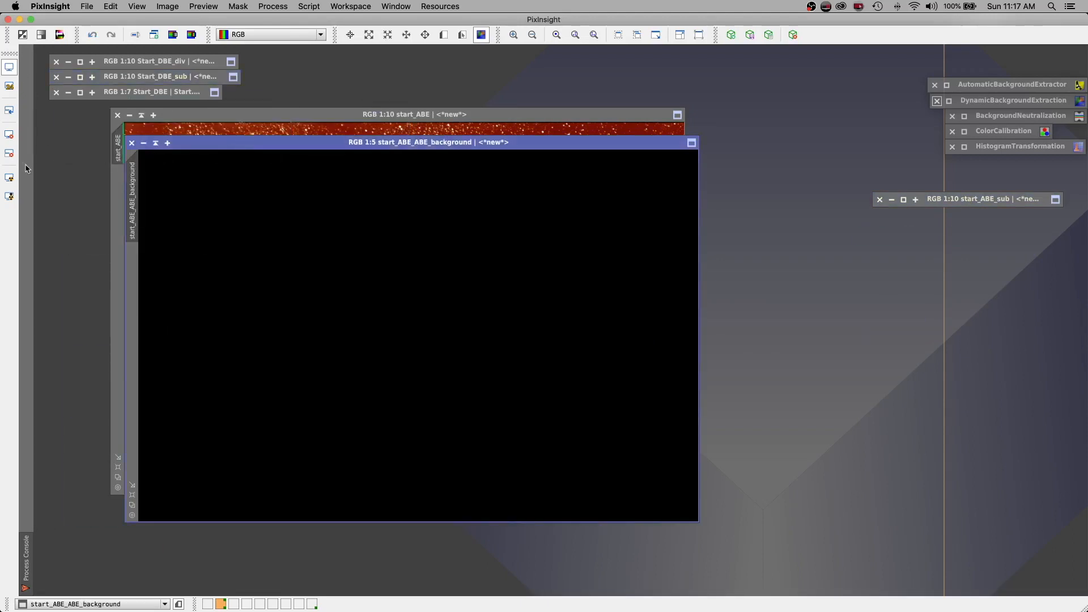
{"action": "key", "text": "ctrl+a"}
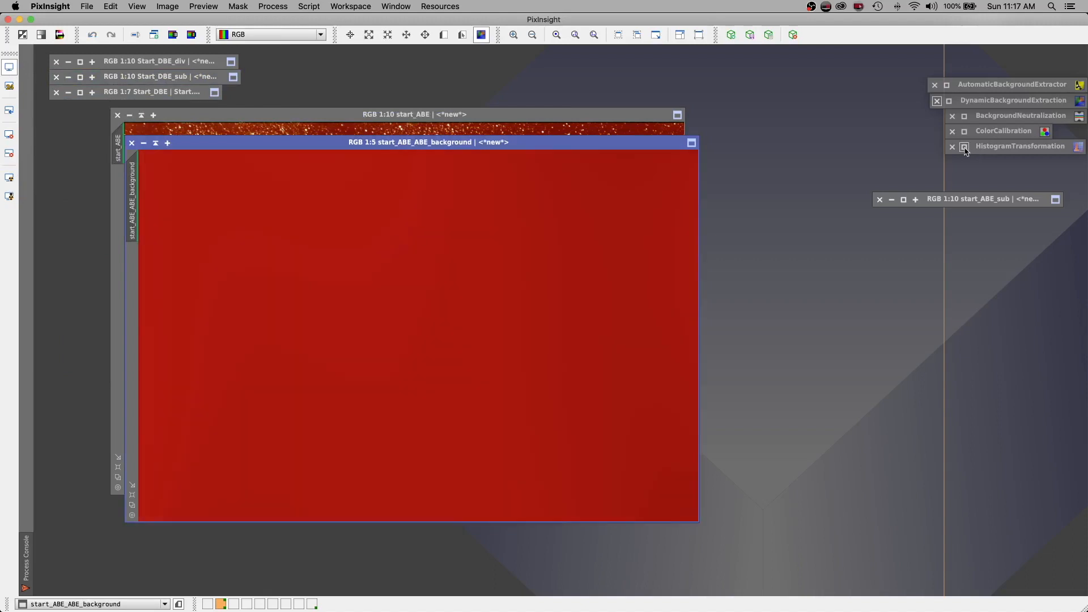
{"action": "double_click", "coordinate": [984, 152]}
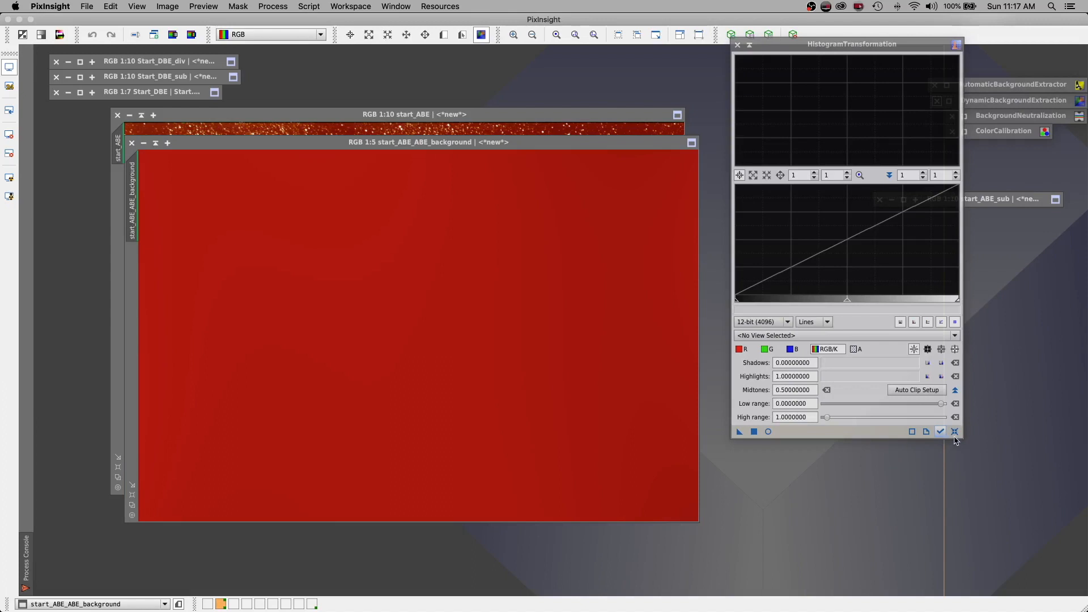
{"action": "left_click", "coordinate": [768, 432]}
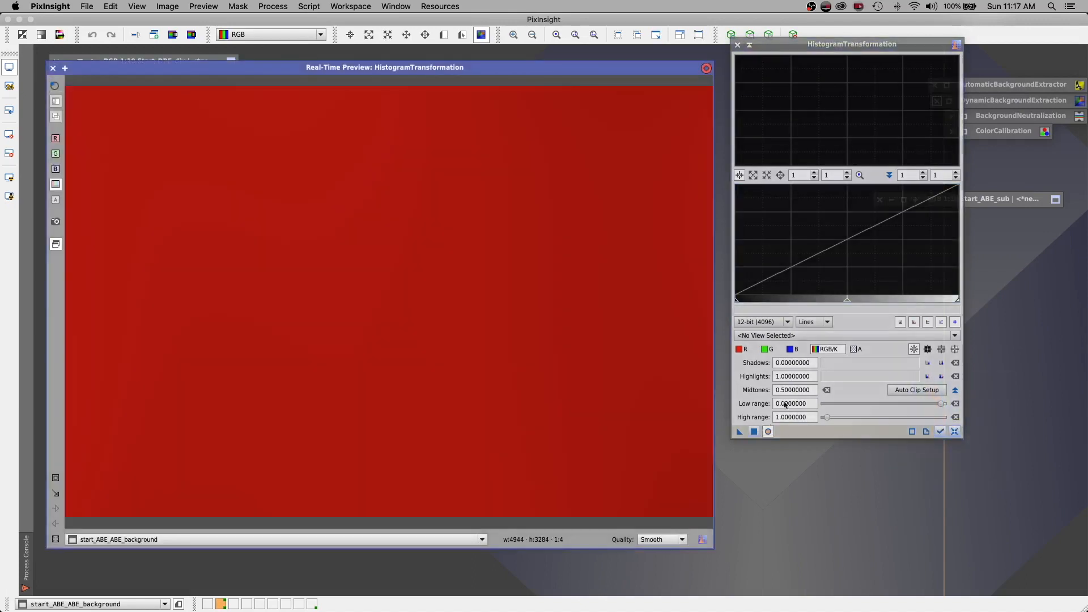
{"action": "left_click_drag", "start_coordinate": [847, 303], "coordinate": [830, 304]}
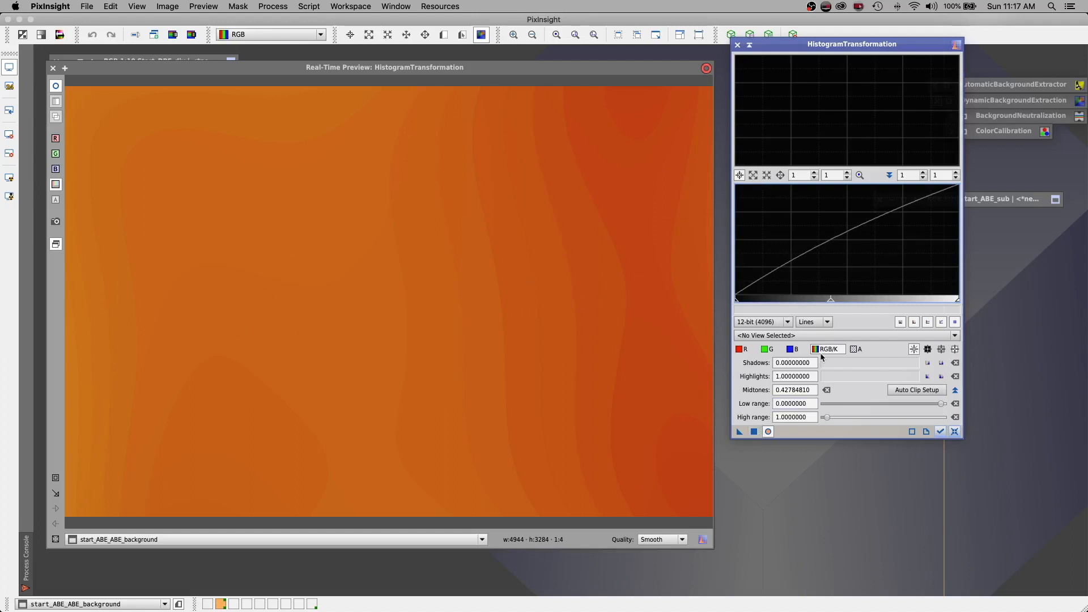
{"action": "left_click", "coordinate": [754, 432]}
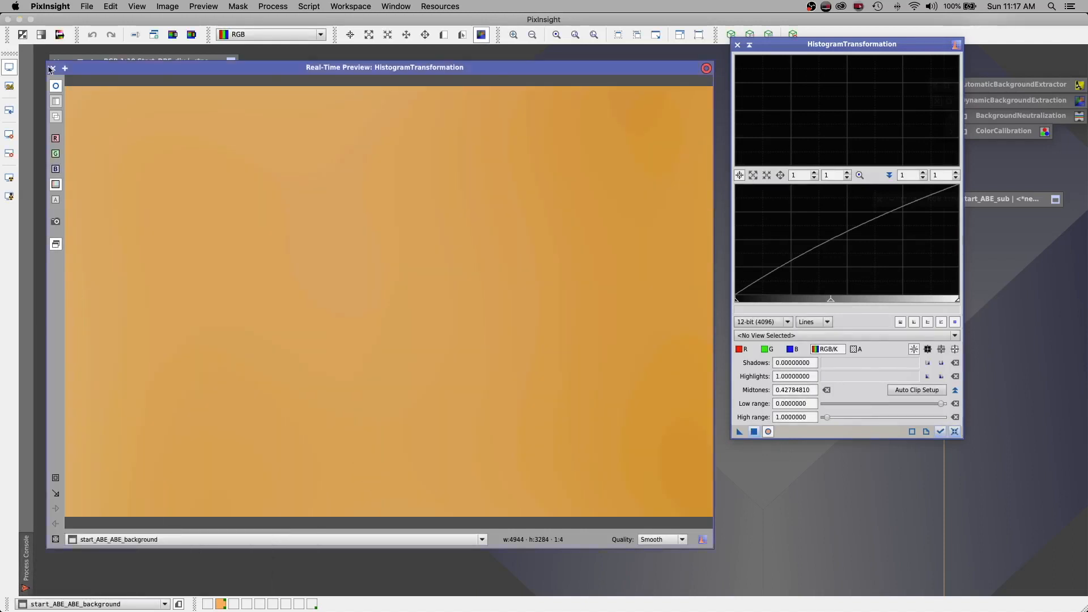
Close the real-time preview and the background model without saving, and minimize HistogramTransformation after resetting it
{"action": "left_click", "coordinate": [51, 68]}
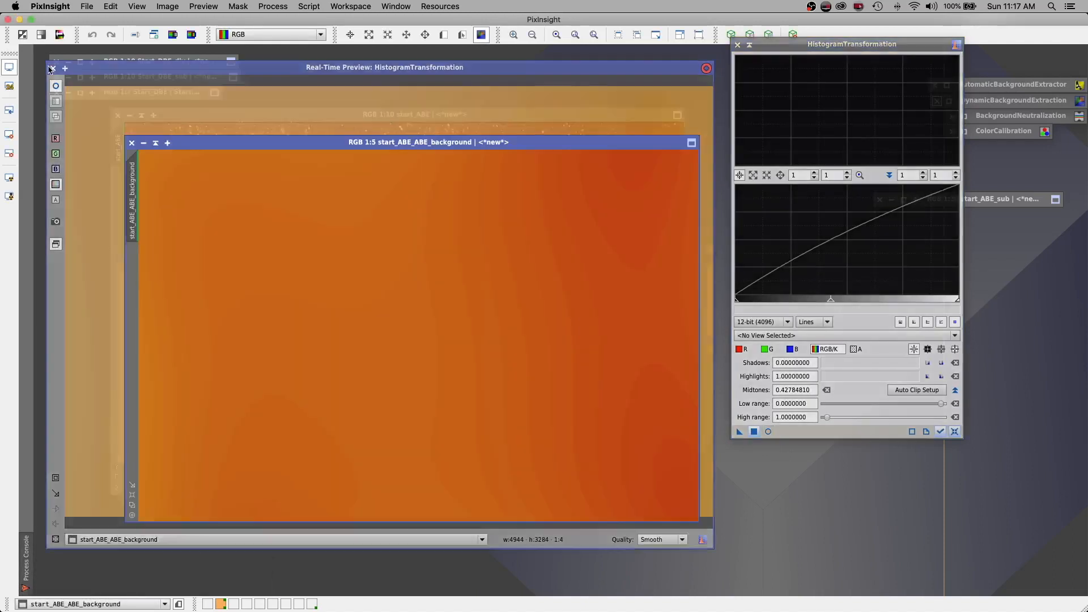
{"action": "left_click", "coordinate": [132, 143]}
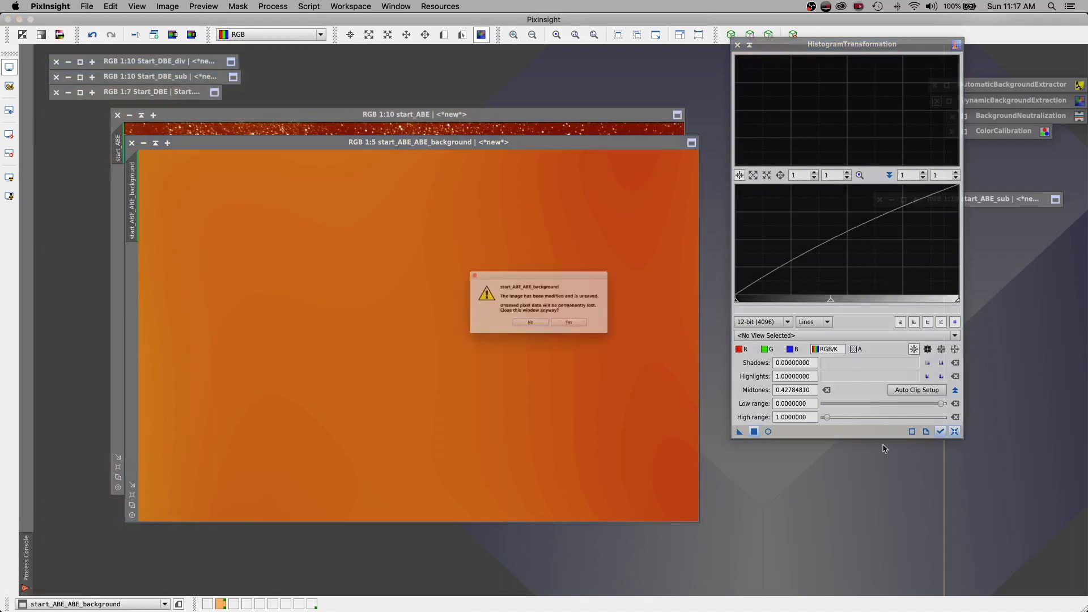
{"action": "left_click", "coordinate": [588, 335]}
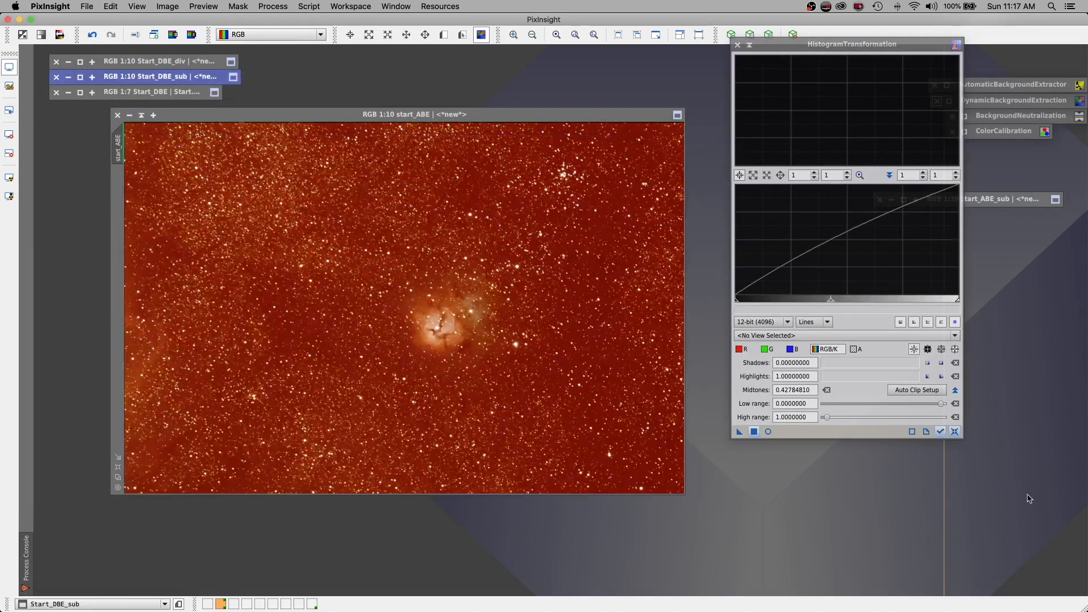
{"action": "left_click", "coordinate": [954, 431]}
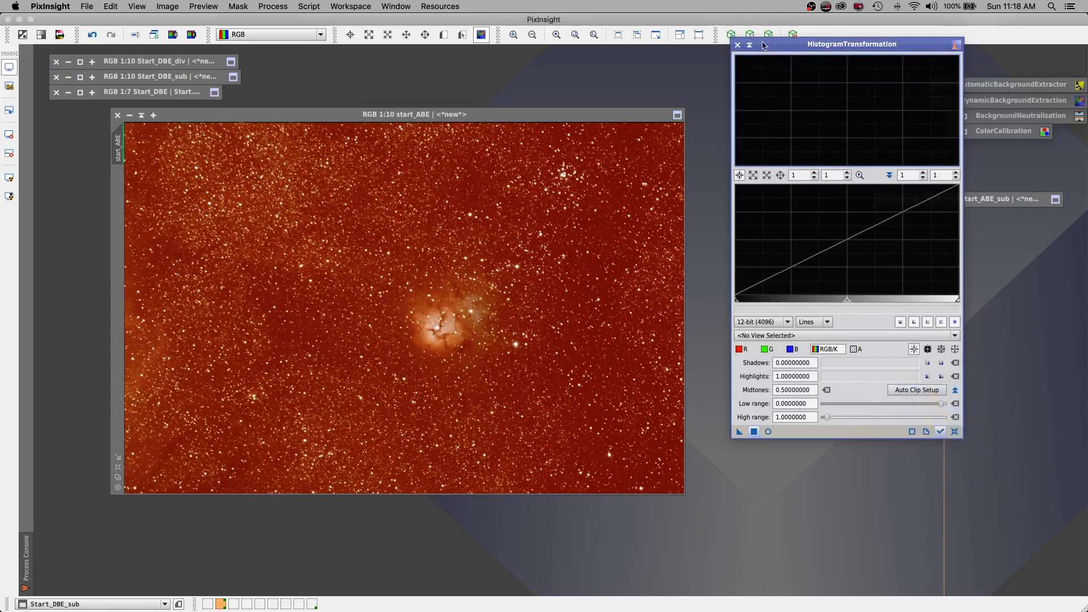
{"action": "left_click", "coordinate": [748, 45]}
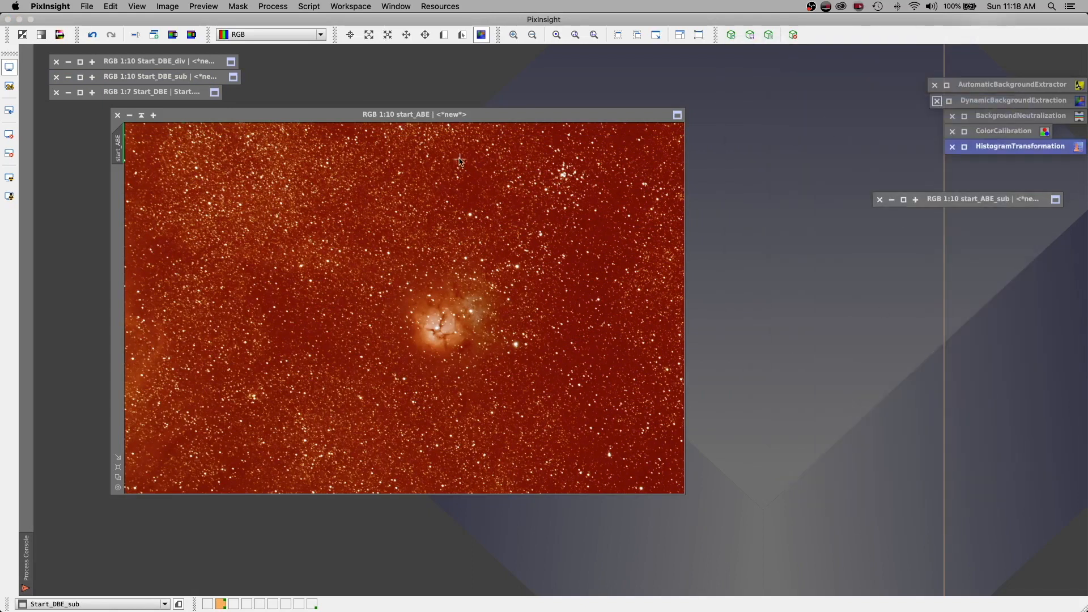
Run AutomaticBackgroundExtractor on start_ABE with the correction set to Division
{"action": "left_click_drag", "start_coordinate": [355, 118], "coordinate": [435, 128]}
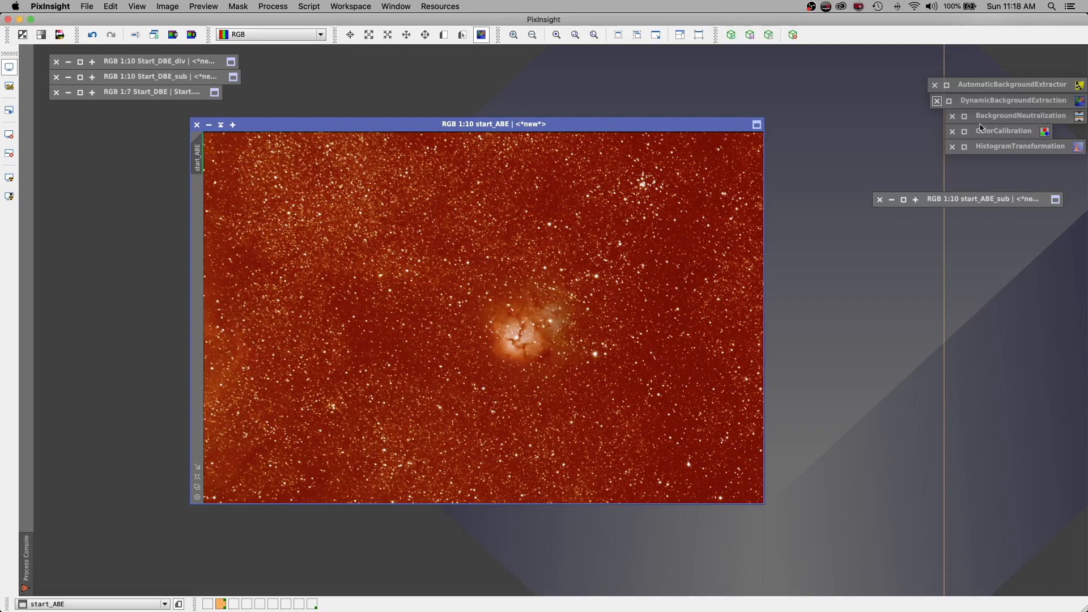
{"action": "left_click_drag", "start_coordinate": [638, 128], "coordinate": [576, 132]}
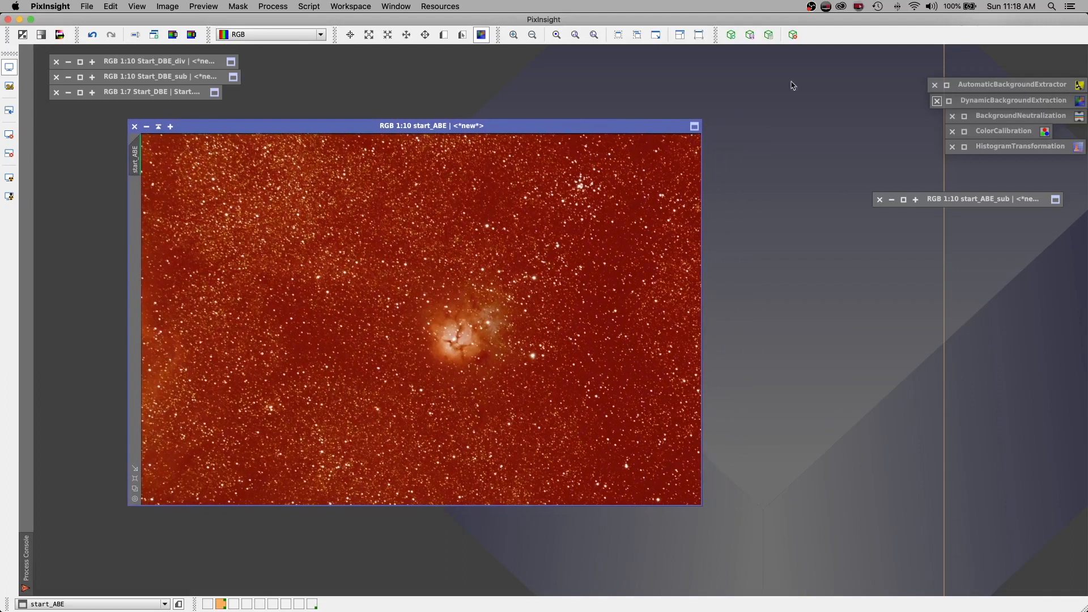
{"action": "double_click", "coordinate": [957, 85]}
{"action": "left_click", "coordinate": [790, 160]}
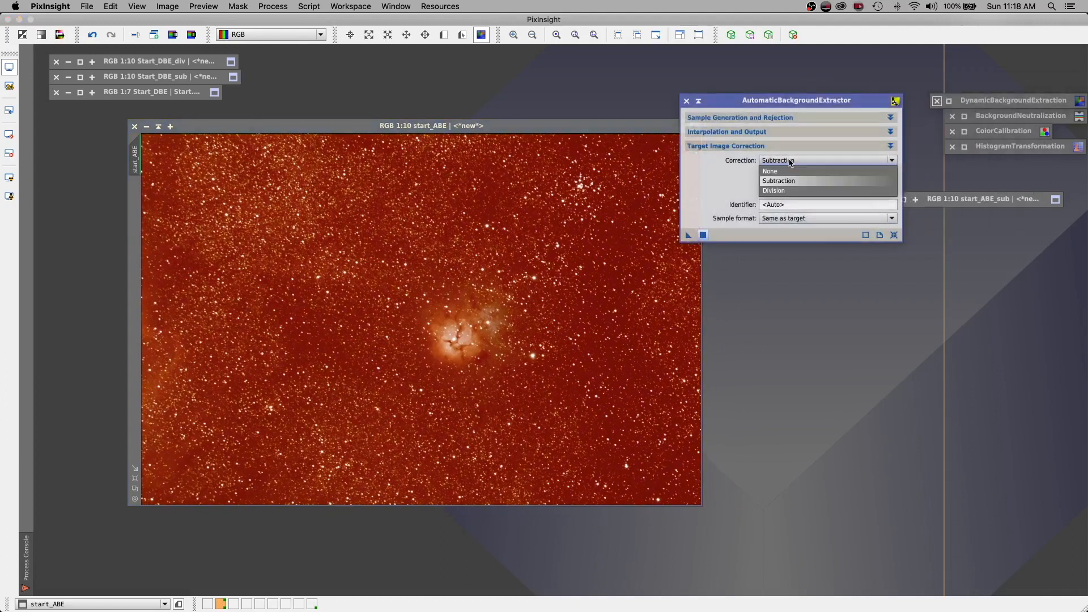
{"action": "left_click", "coordinate": [774, 190]}
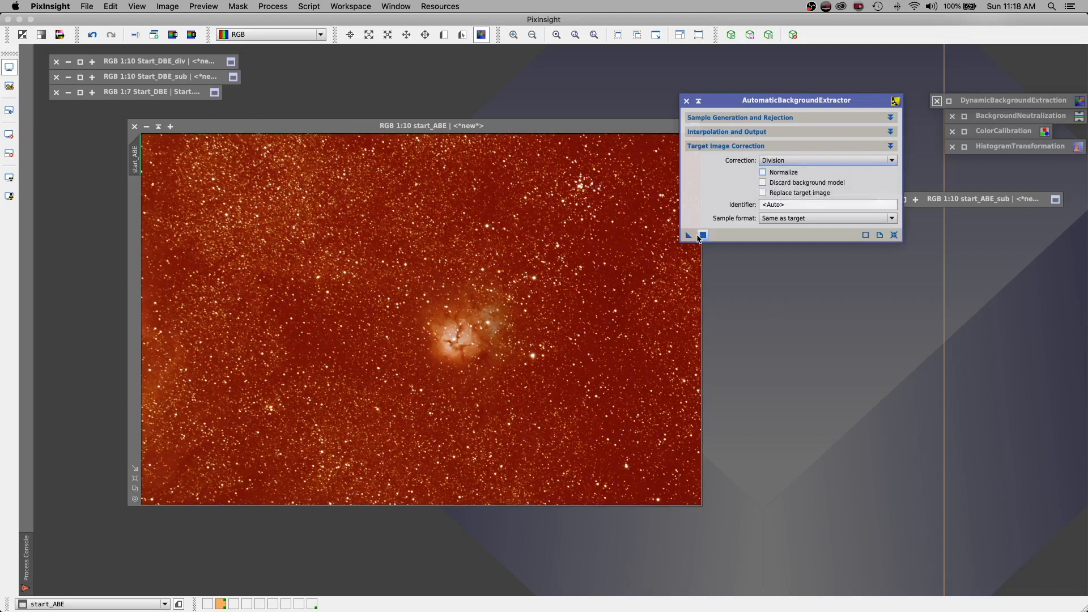
{"action": "left_click_drag", "start_coordinate": [688, 236], "coordinate": [417, 324]}
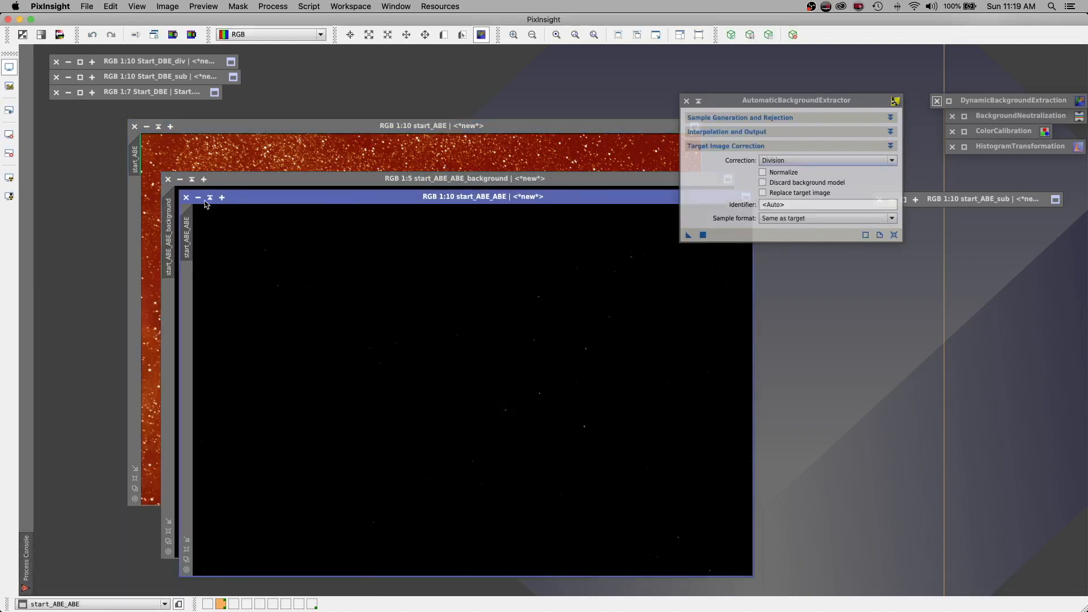
Auto-stretch the new background model and inspect it in the HistogramTransformation real-time preview with midtones at about 0.395
{"action": "left_click", "coordinate": [236, 182]}
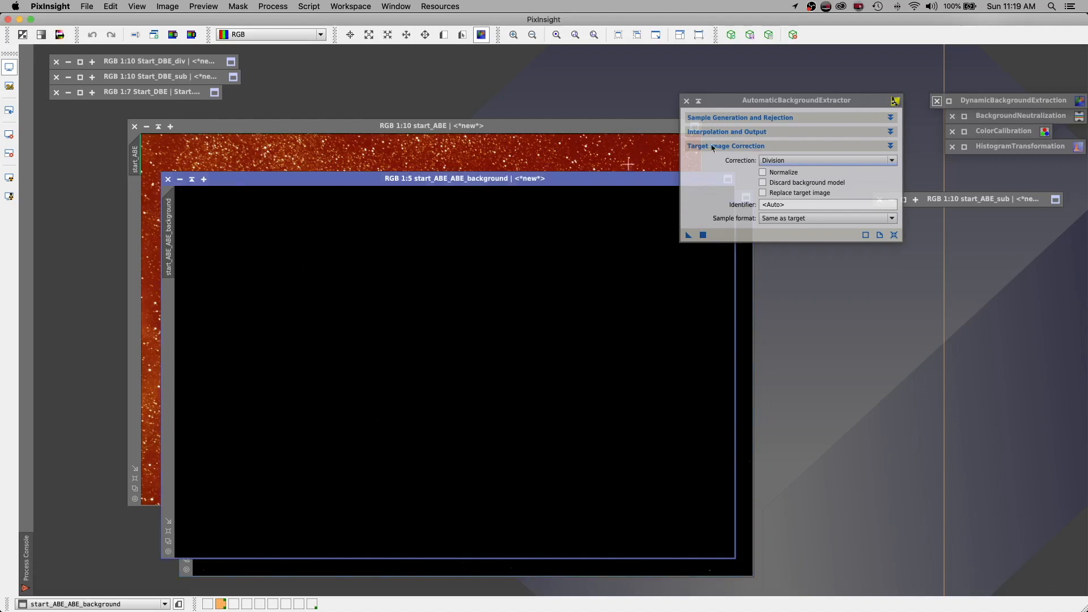
{"action": "left_click", "coordinate": [684, 100]}
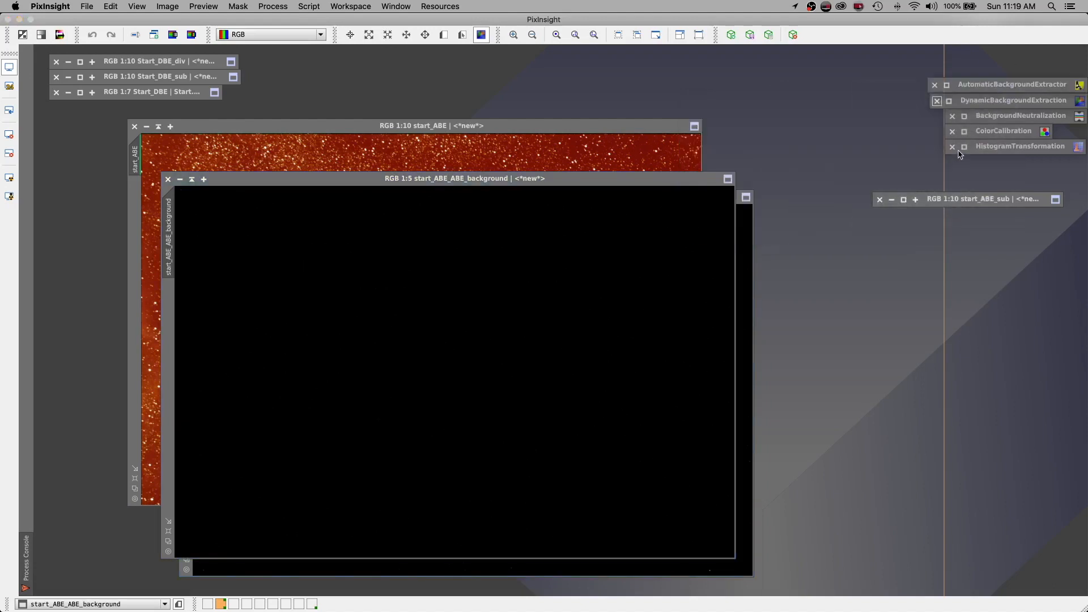
{"action": "double_click", "coordinate": [963, 146]}
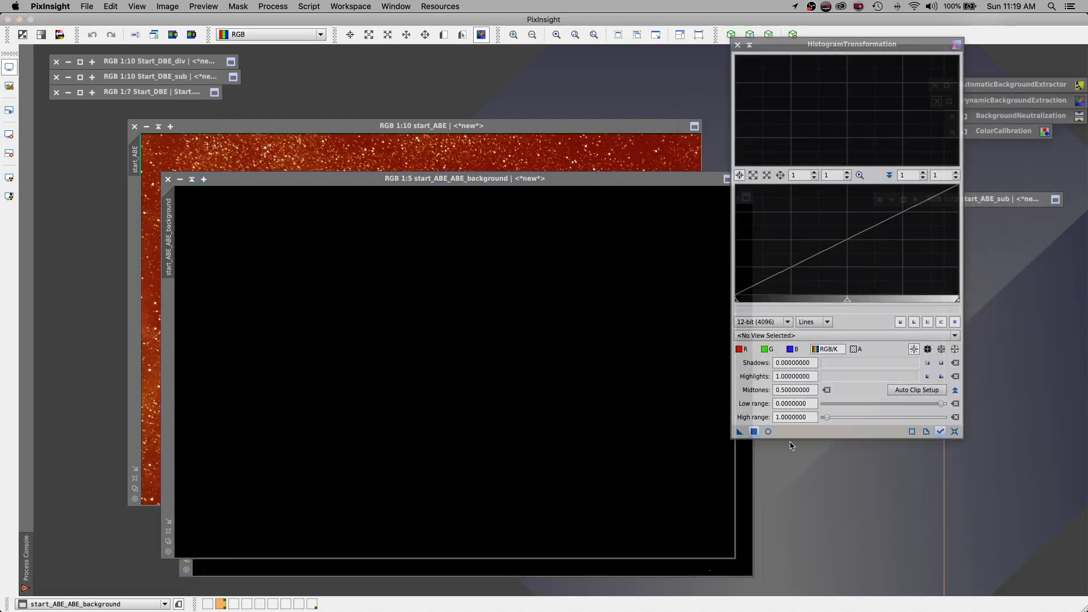
{"action": "left_click", "coordinate": [345, 192]}
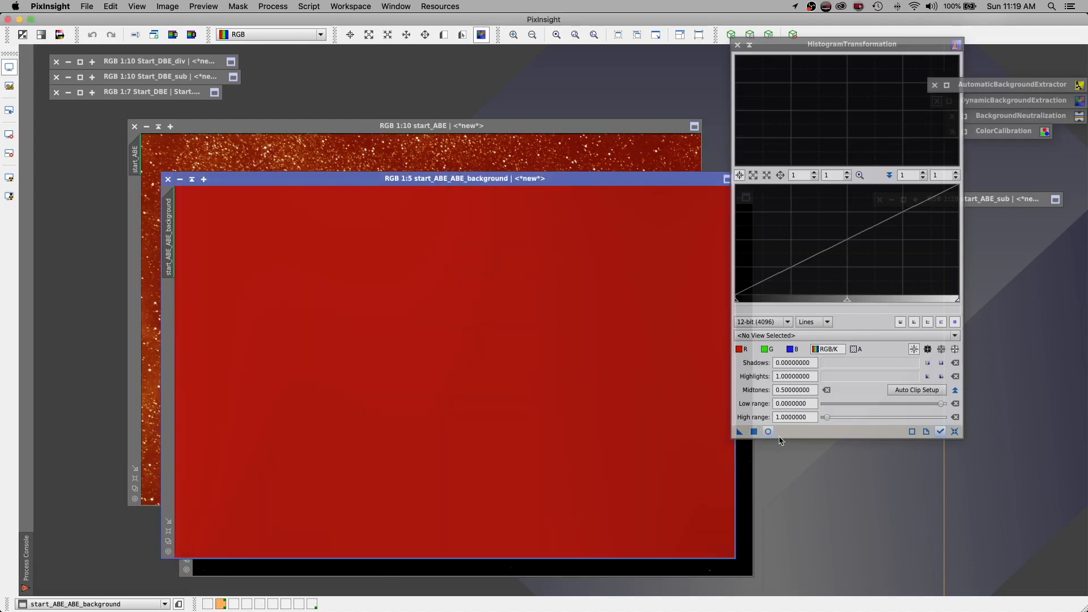
{"action": "left_click", "coordinate": [768, 432]}
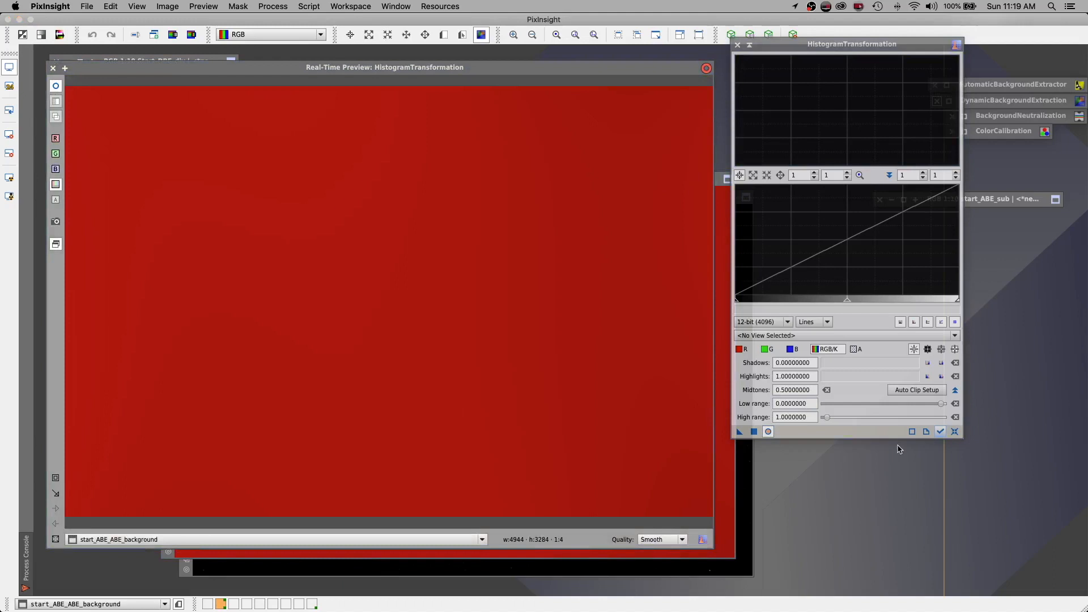
{"action": "left_click_drag", "start_coordinate": [847, 304], "coordinate": [822, 305]}
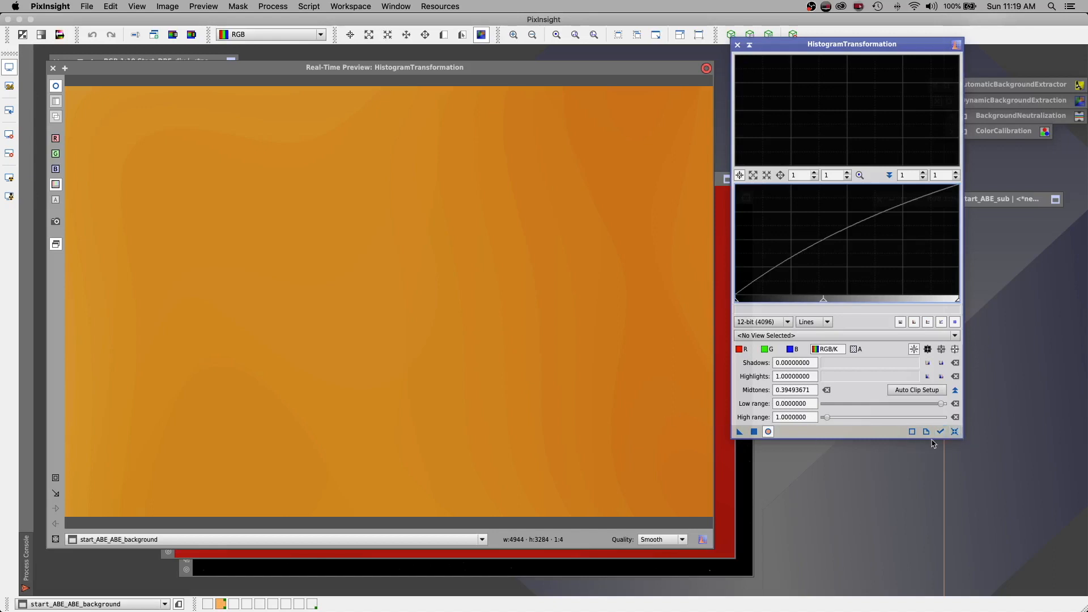
Reset HistogramTransformation, dismiss it with its real-time preview, and close the background model image
{"action": "left_click", "coordinate": [954, 432]}
{"action": "left_click", "coordinate": [749, 46]}
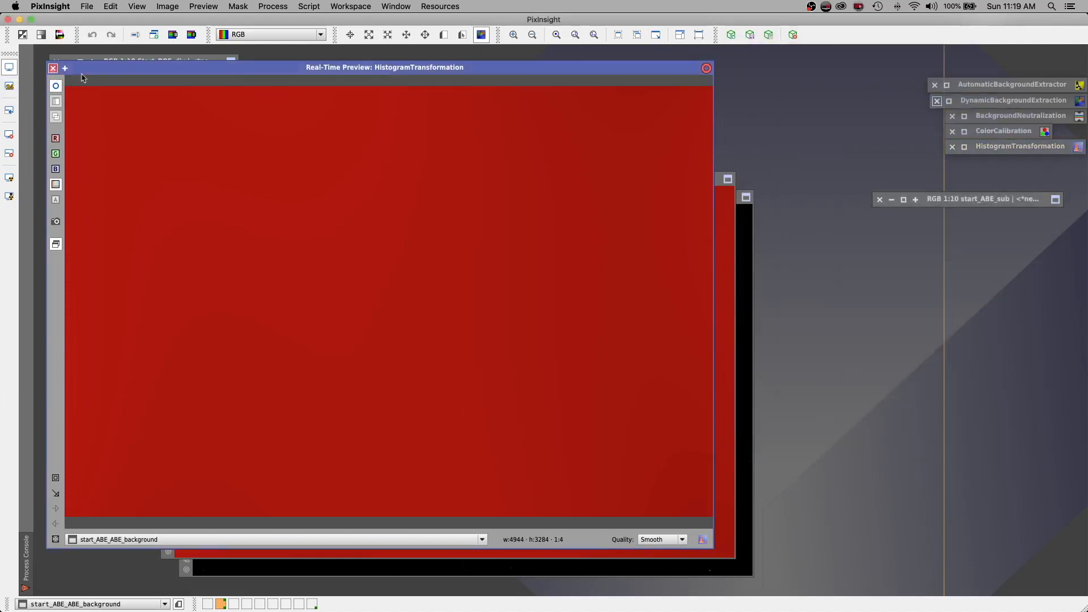
{"action": "left_click", "coordinate": [53, 69]}
{"action": "left_click", "coordinate": [168, 179]}
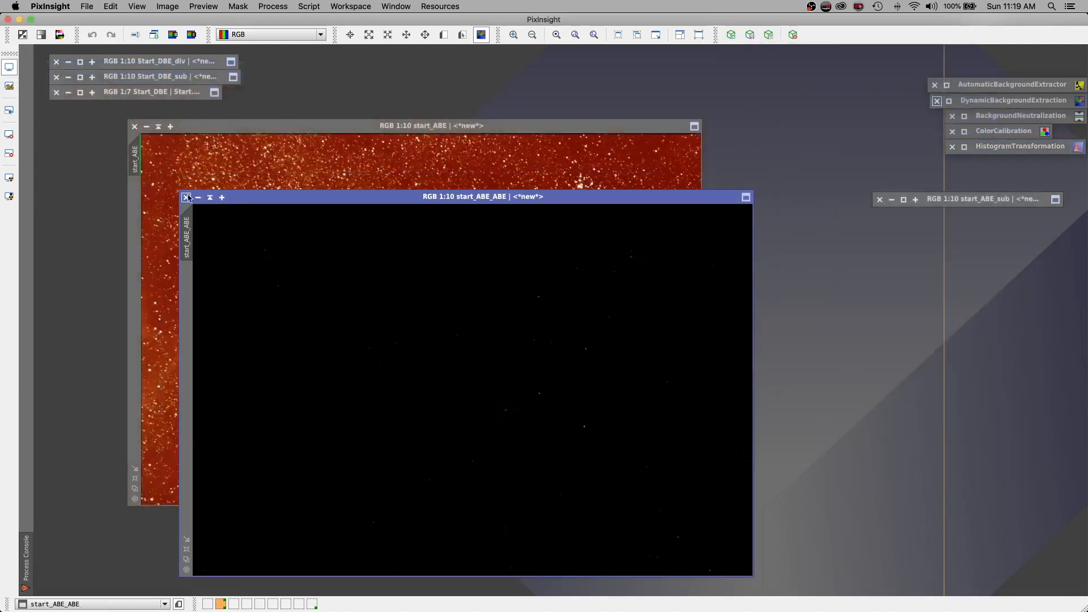
Minimize start_ABE and apply an automatic screen stretch to the division-corrected image, repositioned in the open workspace
{"action": "left_click", "coordinate": [146, 126]}
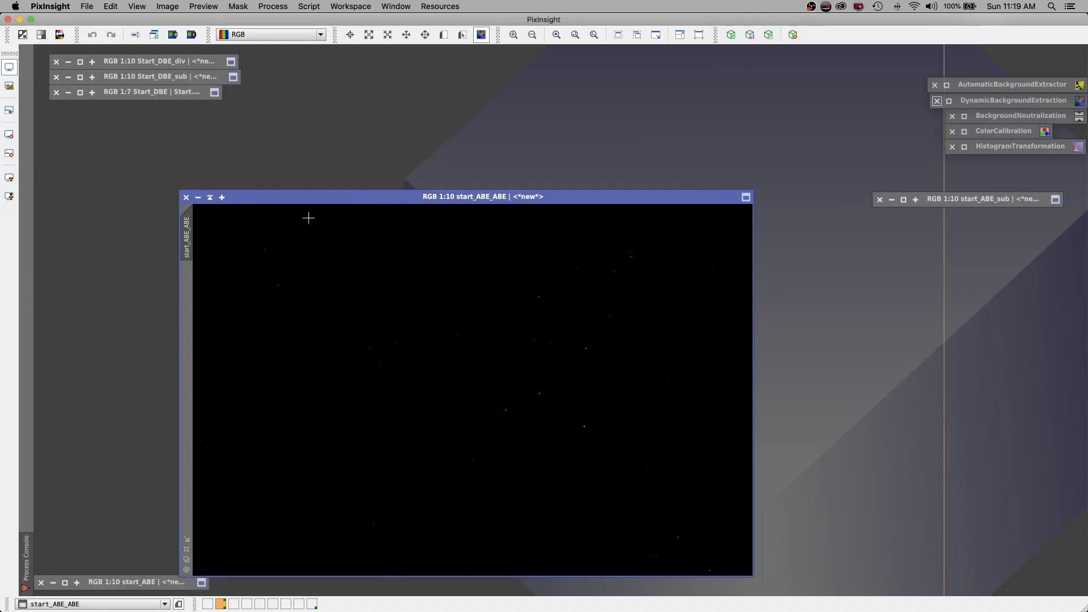
{"action": "left_click_drag", "start_coordinate": [342, 195], "coordinate": [482, 133]}
{"action": "left_click", "coordinate": [9, 178]}
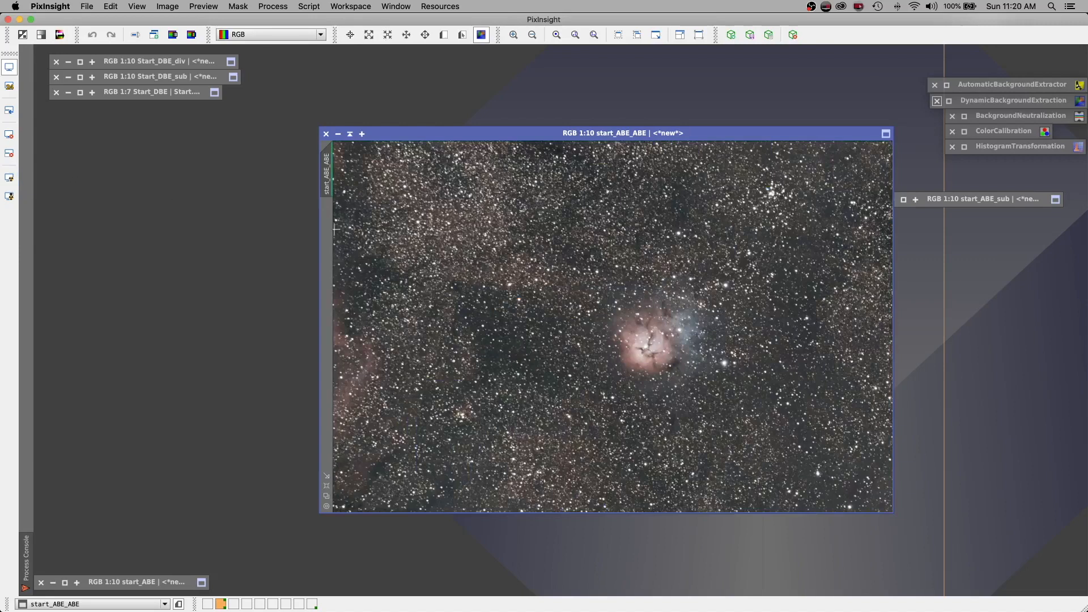
Rename the division-corrected image as start_ABE_div
{"action": "right_click", "coordinate": [326, 188]}
{"action": "left_click", "coordinate": [369, 238]}
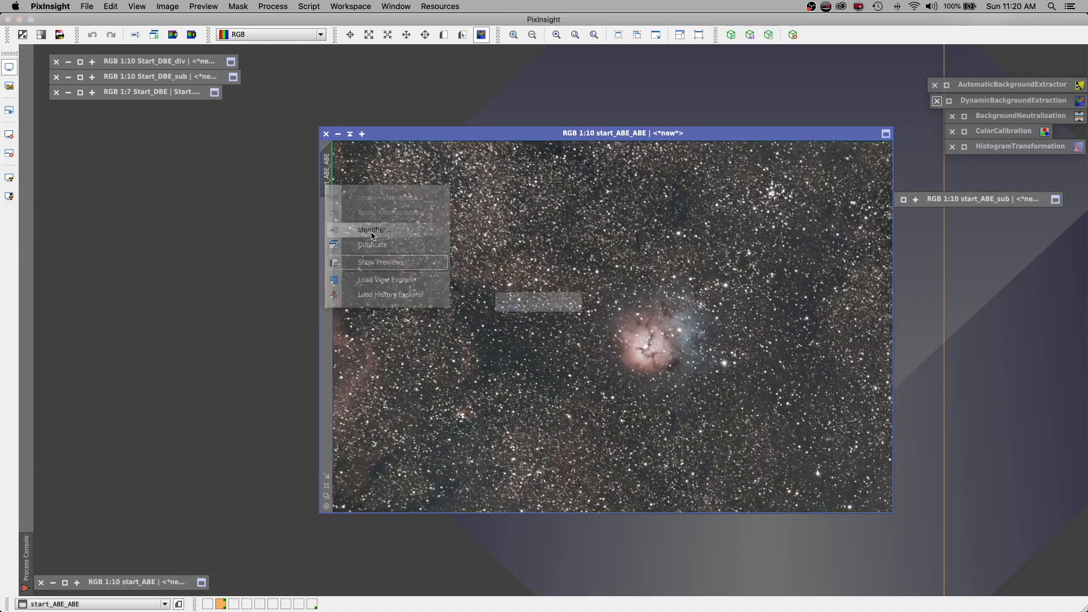
{"action": "key", "text": "Right"}
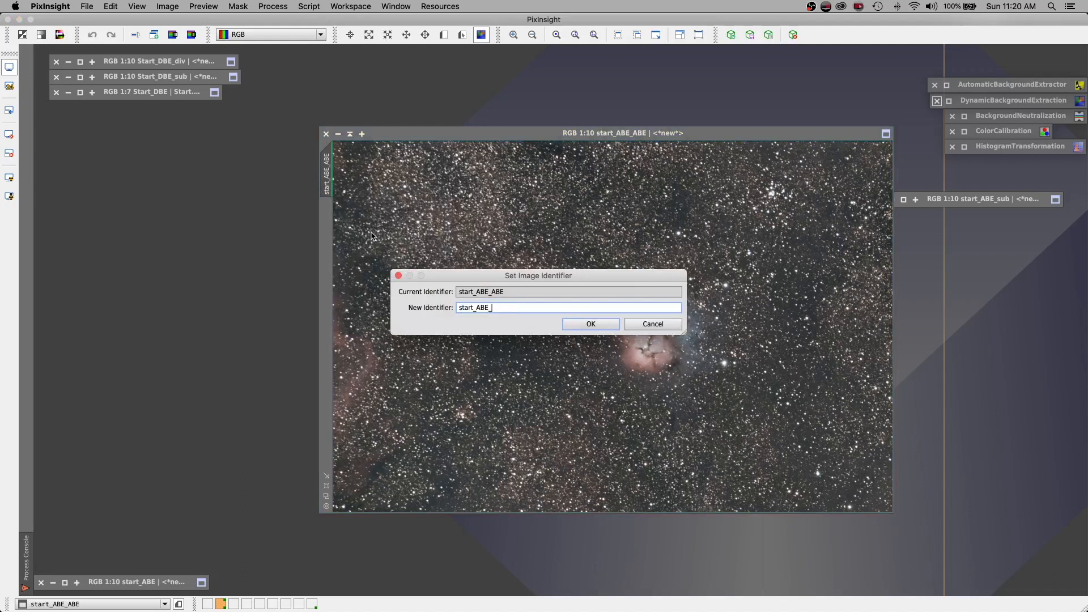
{"action": "type", "text": "div"}
{"action": "left_click", "coordinate": [591, 323]}
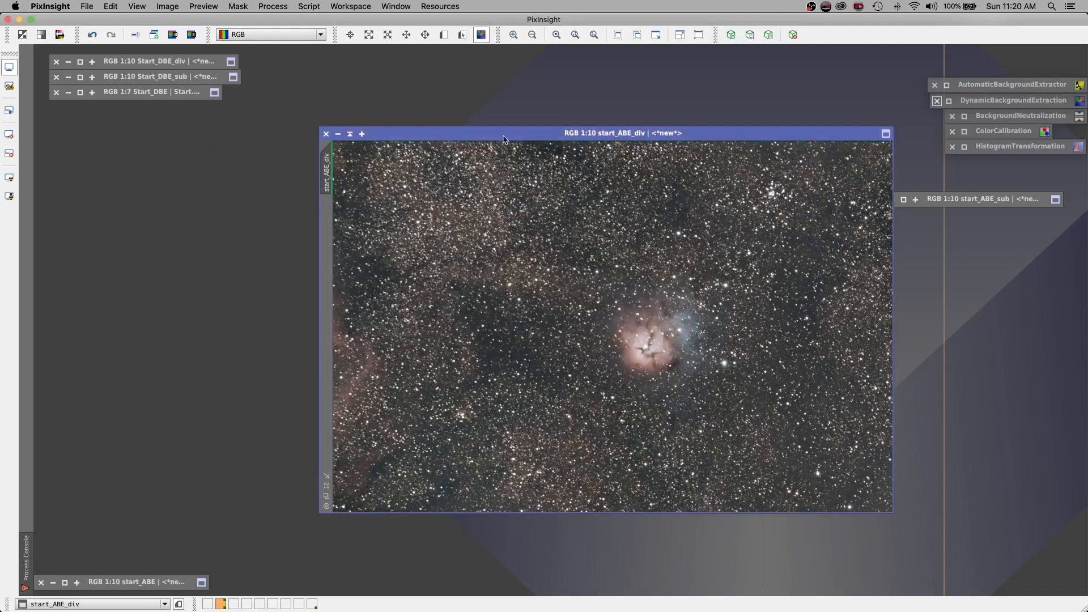
Restore Start_DBE_div and place it level with start_ABE_div to compare the two division-corrected images
{"action": "left_click_drag", "start_coordinate": [507, 136], "coordinate": [587, 124]}
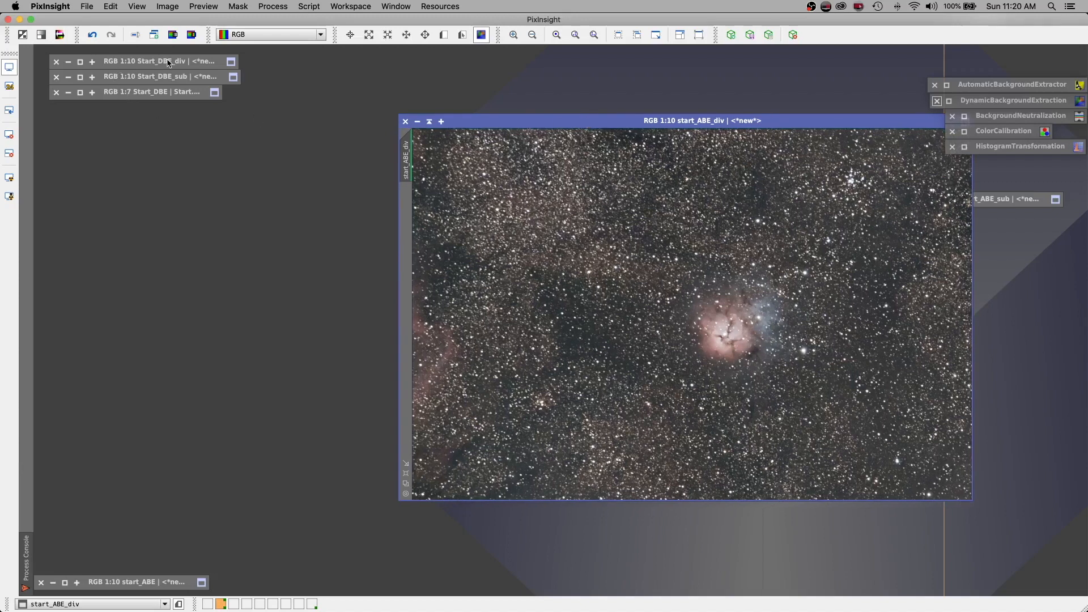
{"action": "left_click", "coordinate": [79, 61]}
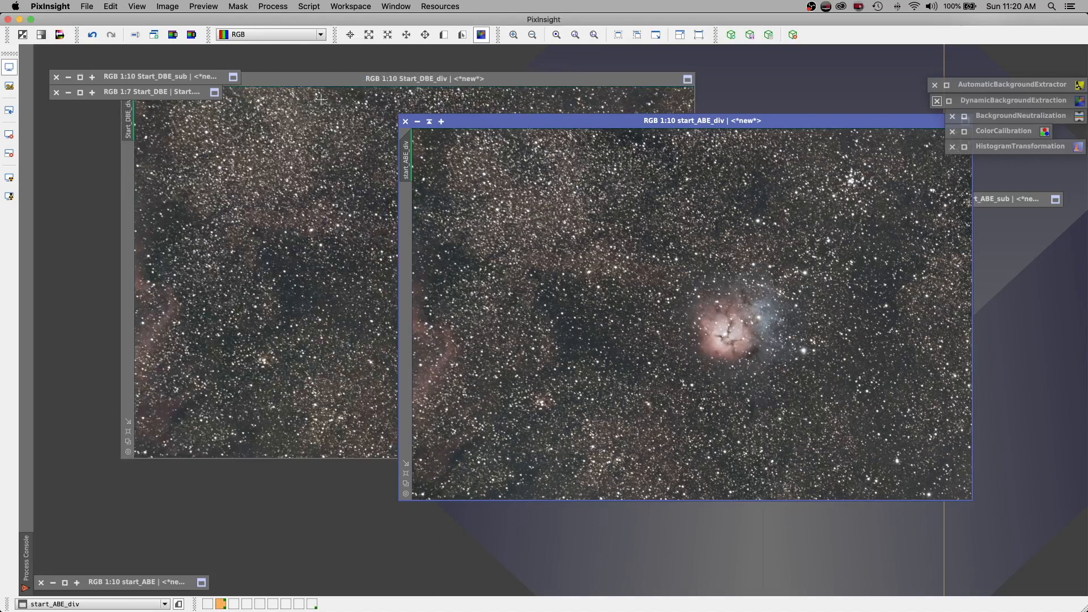
{"action": "left_click_drag", "start_coordinate": [471, 78], "coordinate": [413, 120]}
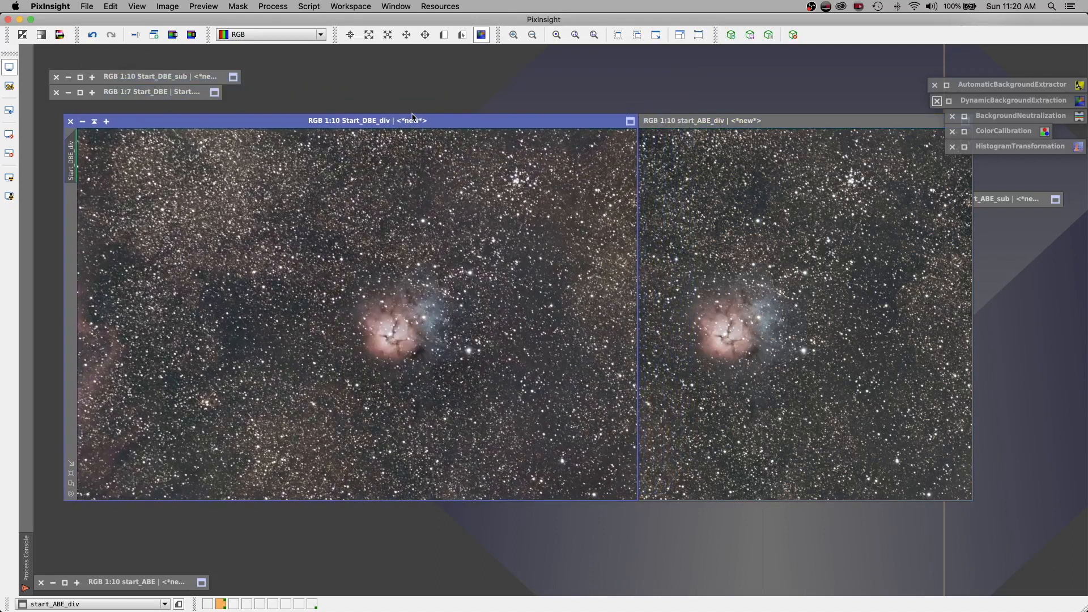
{"action": "mouse_move", "coordinate": [534, 599]}
{"action": "left_click", "coordinate": [764, 123]}
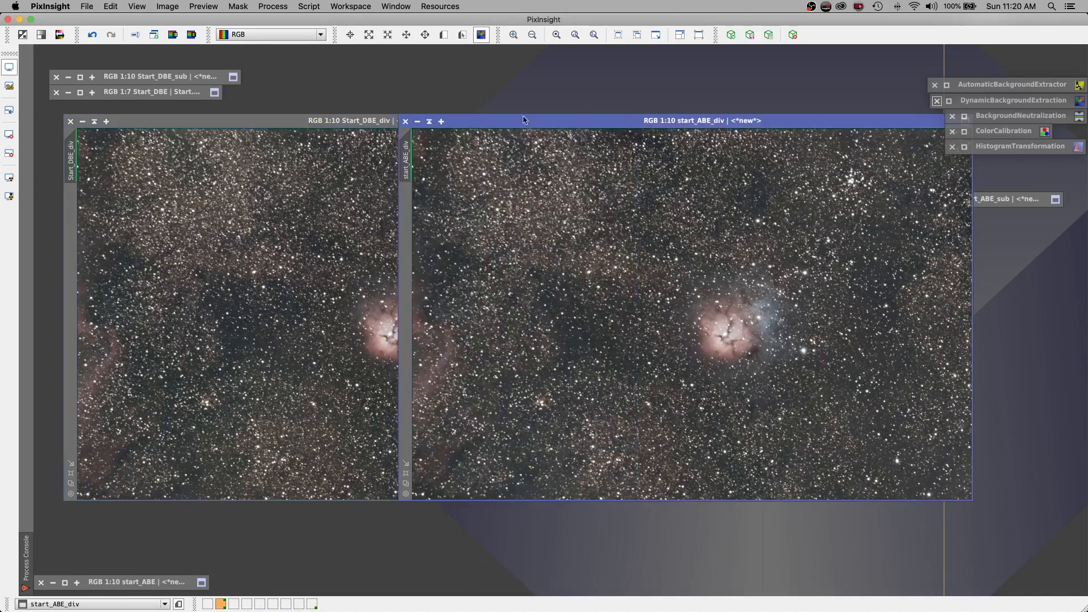
Collapse start_ABE_div and park it under start_ABE_sub, then open BackgroundNeutralization clear of the Start_DBE_div image
{"action": "left_click", "coordinate": [427, 122]}
{"action": "mouse_move", "coordinate": [669, 308]}
{"action": "left_mouse_down"}
{"action": "mouse_move", "coordinate": [935, 237]}
{"action": "mouse_move", "coordinate": [957, 220]}
{"action": "left_mouse_up"}
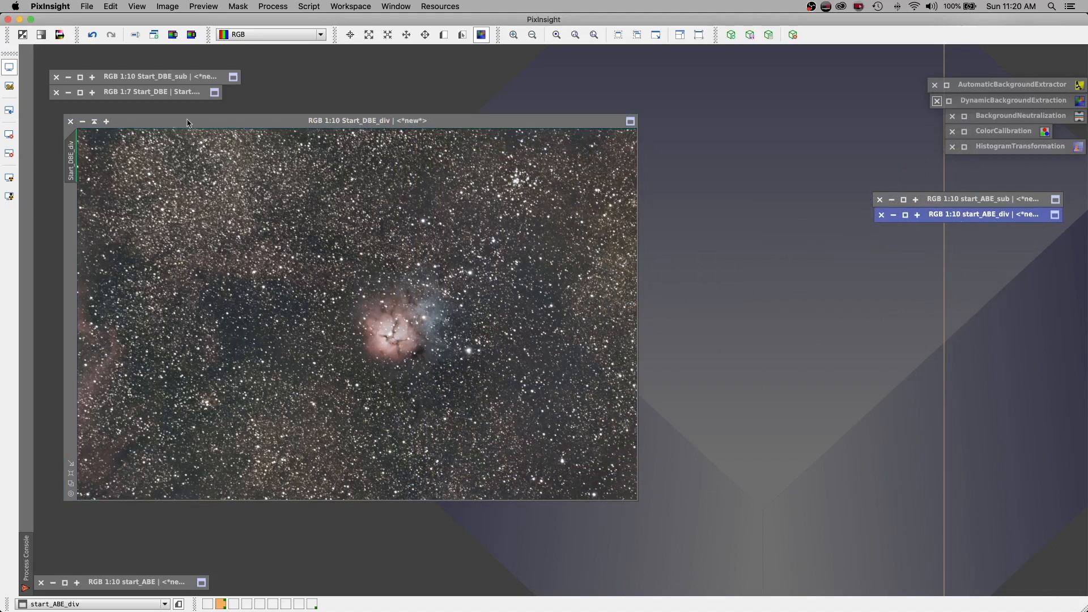
{"action": "left_click_drag", "start_coordinate": [147, 124], "coordinate": [198, 126]}
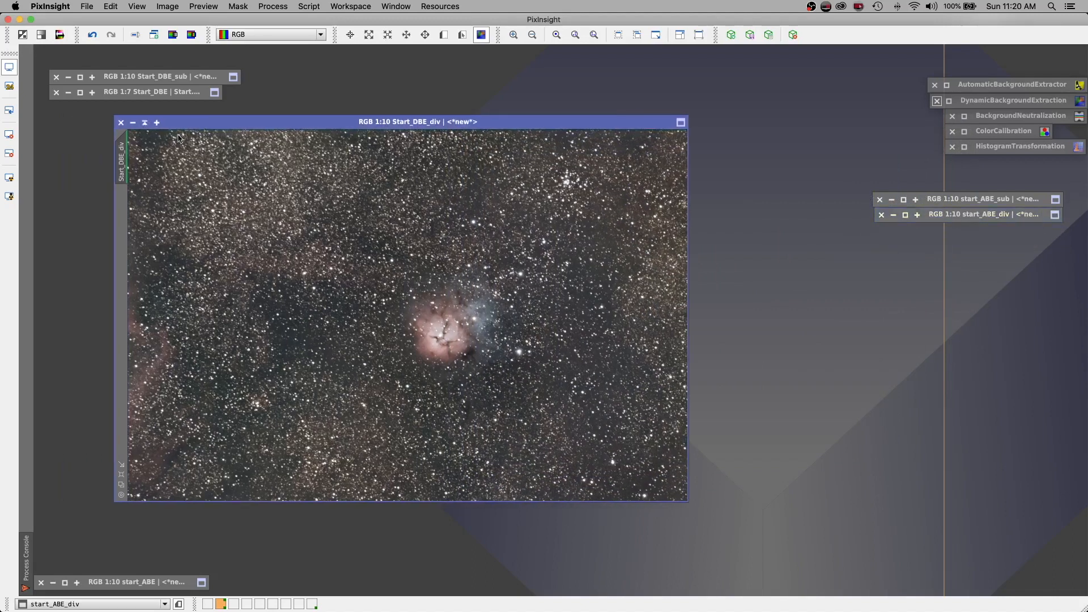
{"action": "double_click", "coordinate": [969, 116]}
{"action": "left_click_drag", "start_coordinate": [943, 142], "coordinate": [930, 253]}
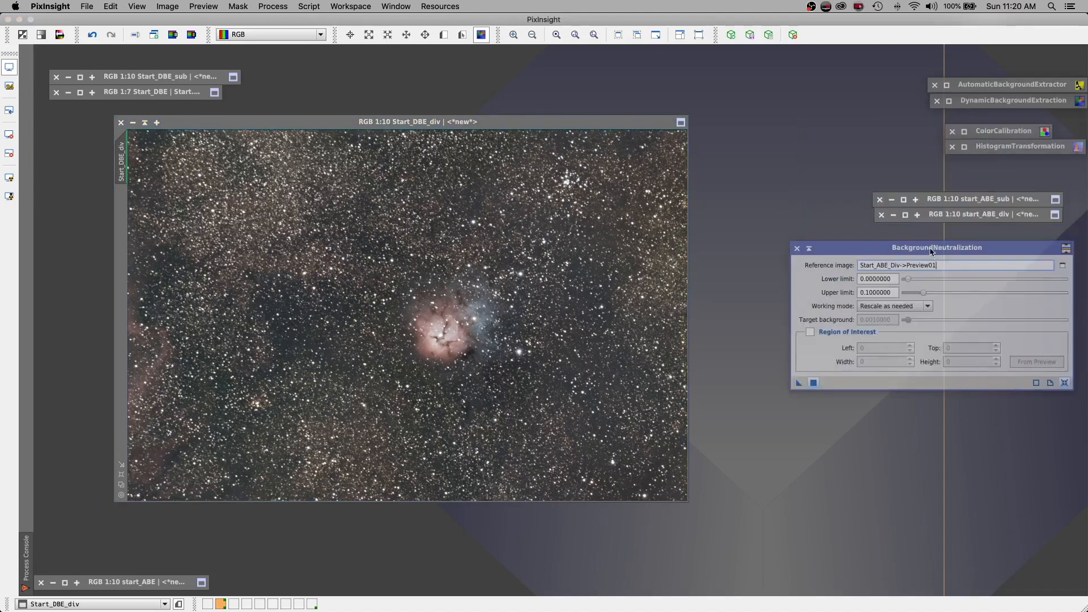
Define a small preview over a star-free patch of the dark sky region beside the nebula in Start_DBE_div at 1:1 zoom
{"action": "left_click", "coordinate": [513, 35]}
{"action": "left_click", "coordinate": [514, 35]}
{"action": "left_click", "coordinate": [514, 35]}
{"action": "left_click", "coordinate": [513, 34]}
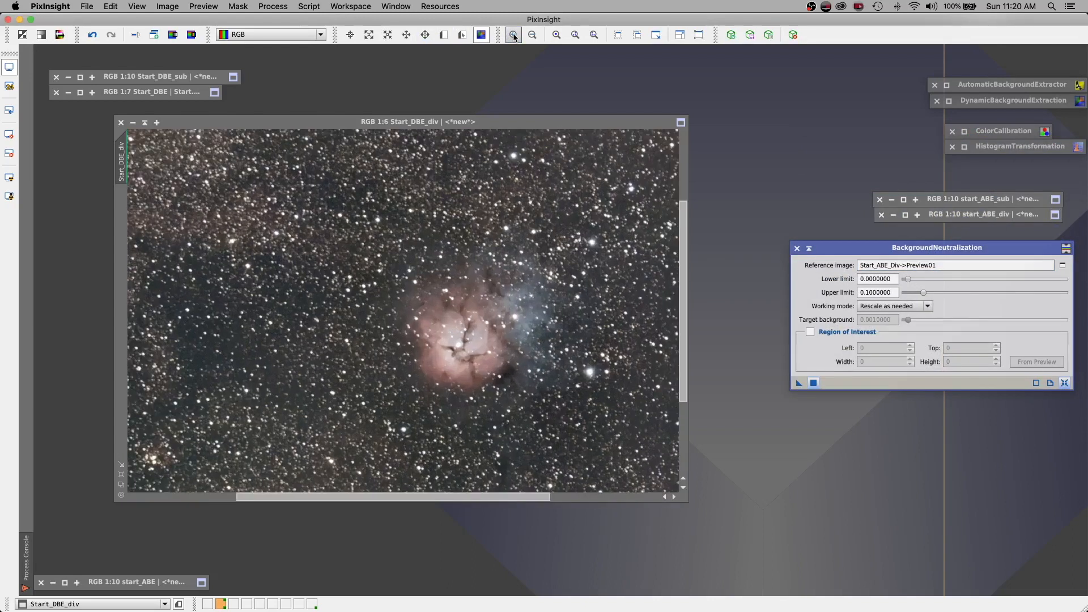
{"action": "left_click", "coordinate": [513, 35]}
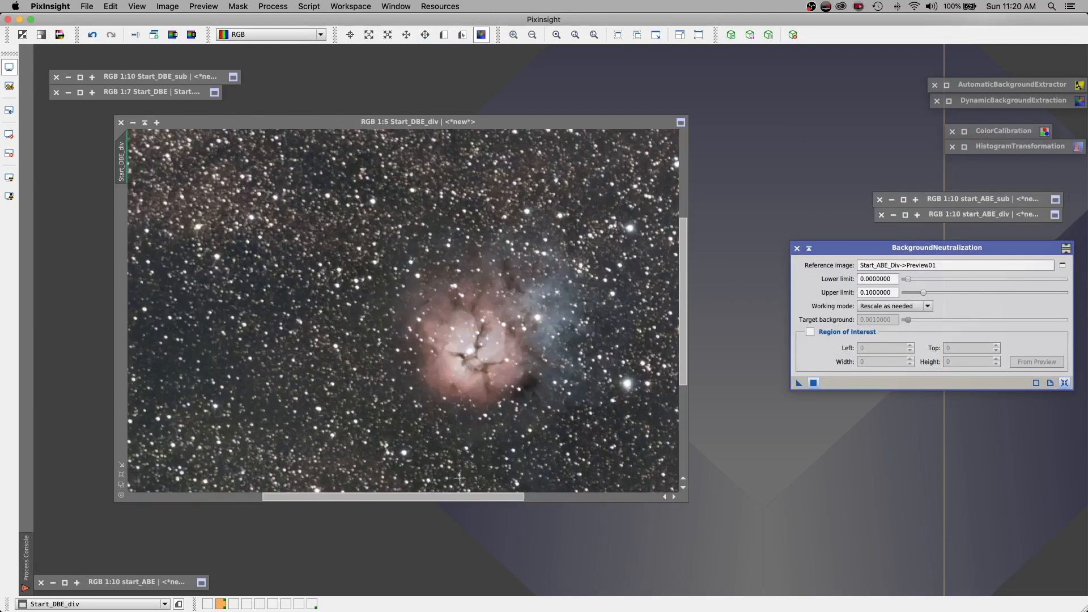
{"action": "left_click_drag", "start_coordinate": [447, 496], "coordinate": [383, 497]}
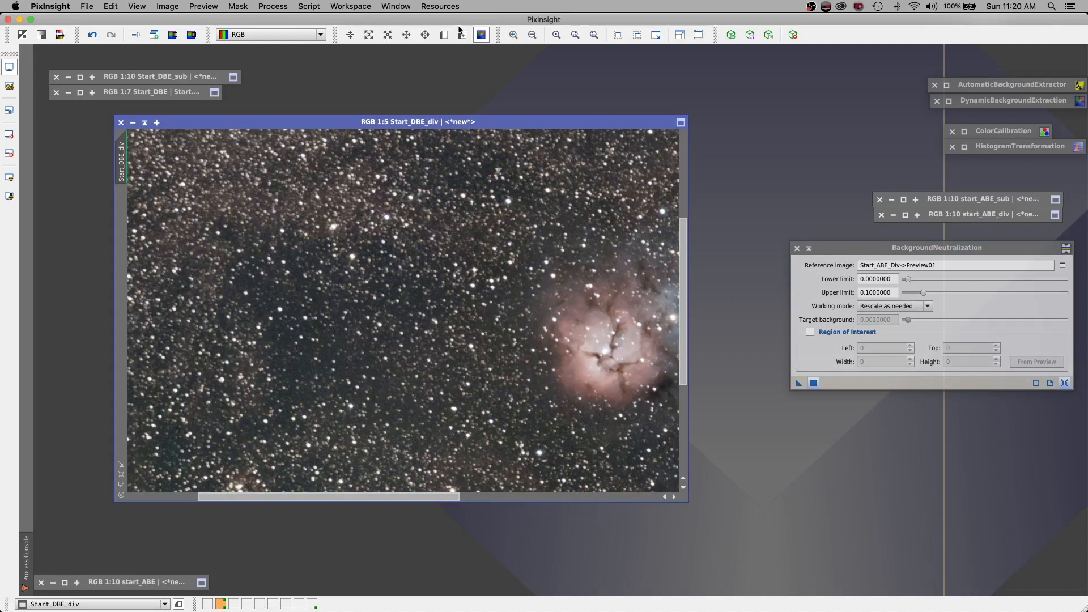
{"action": "left_click", "coordinate": [513, 35]}
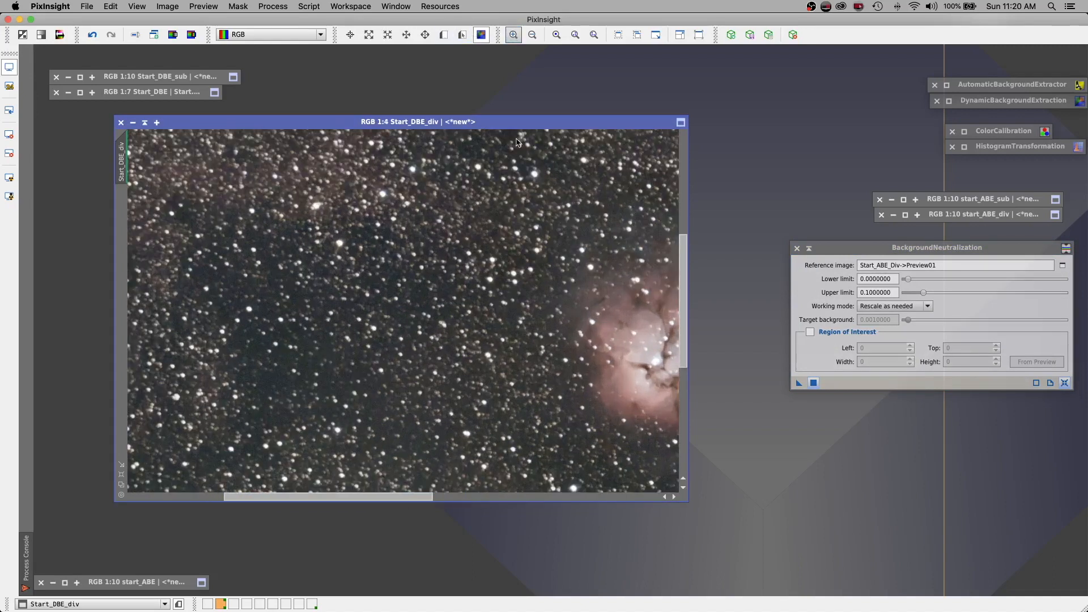
{"action": "left_click", "coordinate": [516, 142]}
{"action": "left_click_drag", "start_coordinate": [388, 496], "coordinate": [341, 502]}
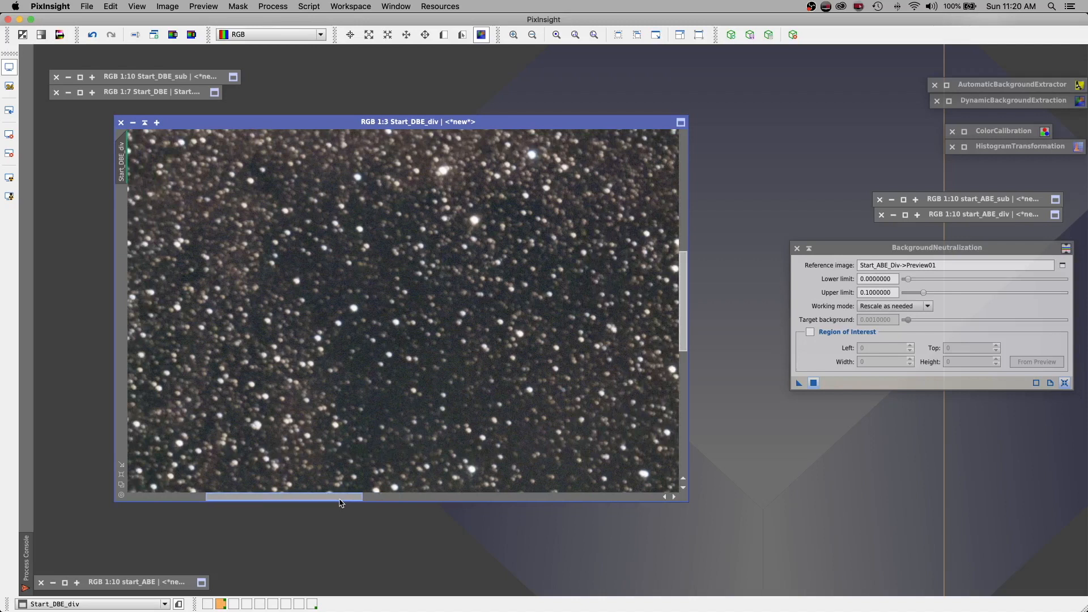
{"action": "left_click", "coordinate": [513, 35]}
{"action": "left_click", "coordinate": [513, 35]}
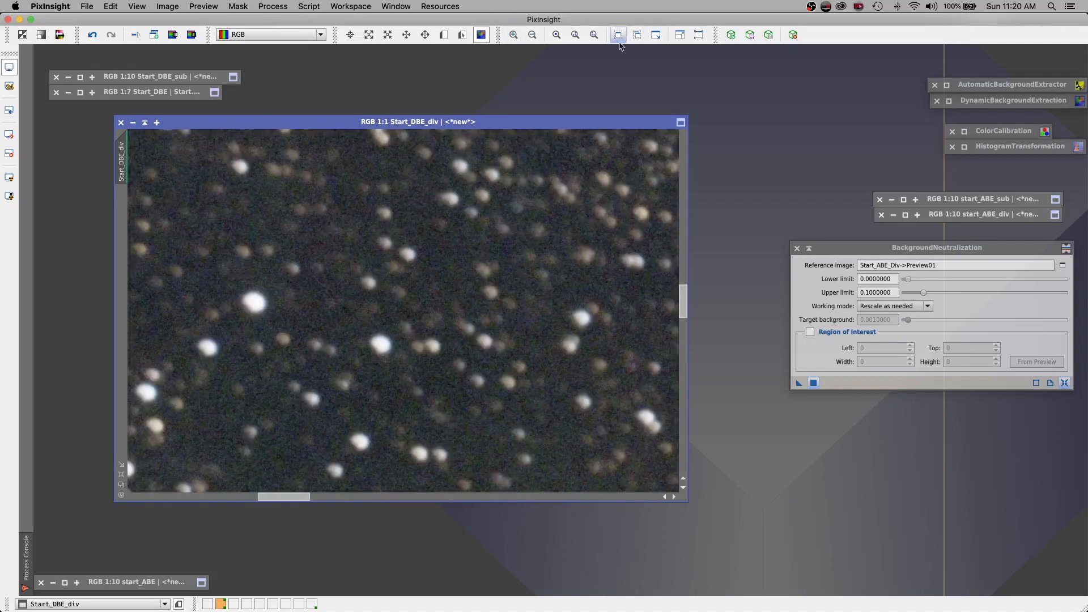
{"action": "left_click", "coordinate": [443, 34]}
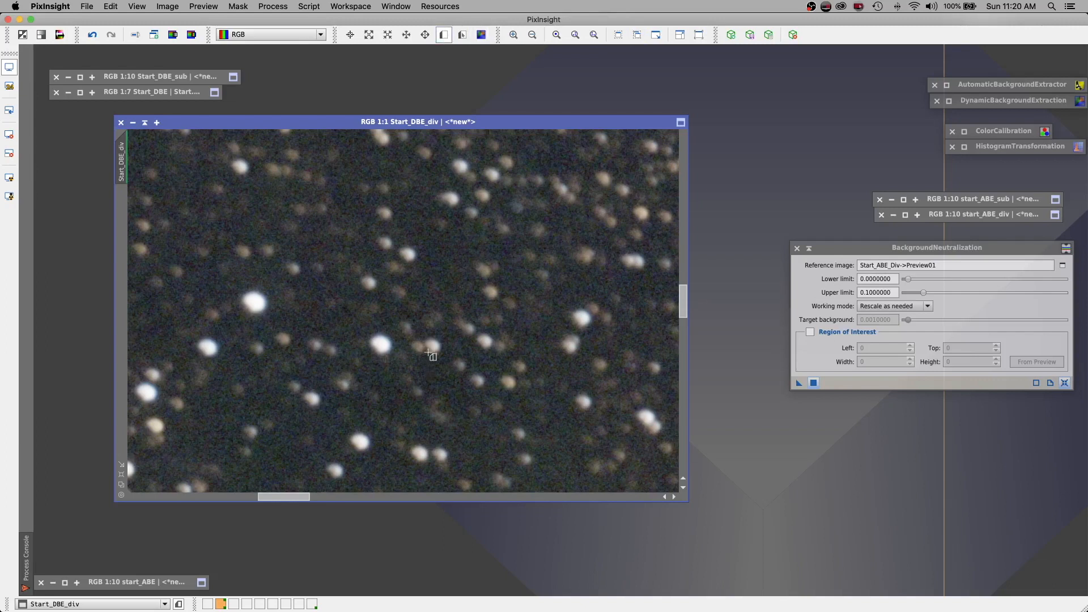
{"action": "left_click_drag", "start_coordinate": [426, 238], "coordinate": [459, 275]}
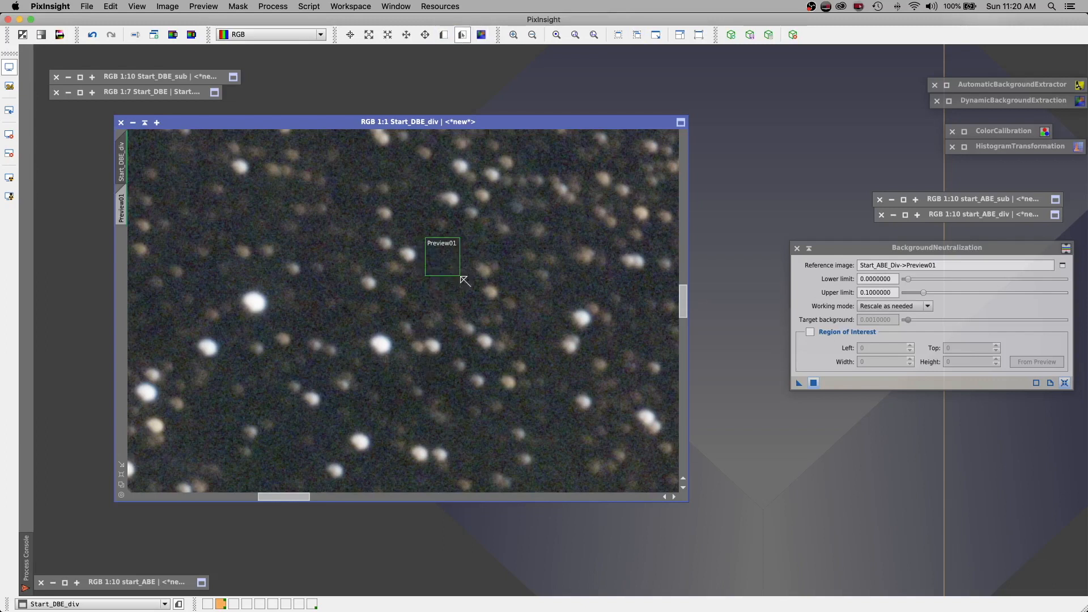
Define a second preview enclosing the whole nebula in Start_DBE_div, with the full image in view
{"action": "left_click", "coordinate": [121, 474]}
{"action": "left_click_drag", "start_coordinate": [394, 56], "coordinate": [338, 52]}
{"action": "left_click", "coordinate": [443, 35]}
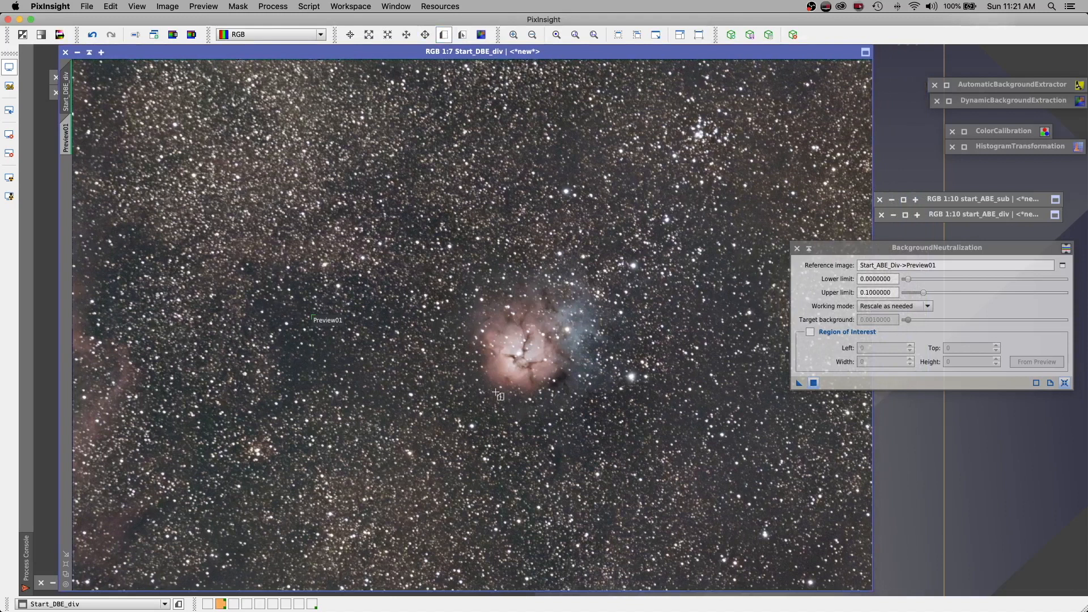
{"action": "left_click_drag", "start_coordinate": [450, 251], "coordinate": [634, 420]}
{"action": "left_click_drag", "start_coordinate": [566, 51], "coordinate": [542, 51]}
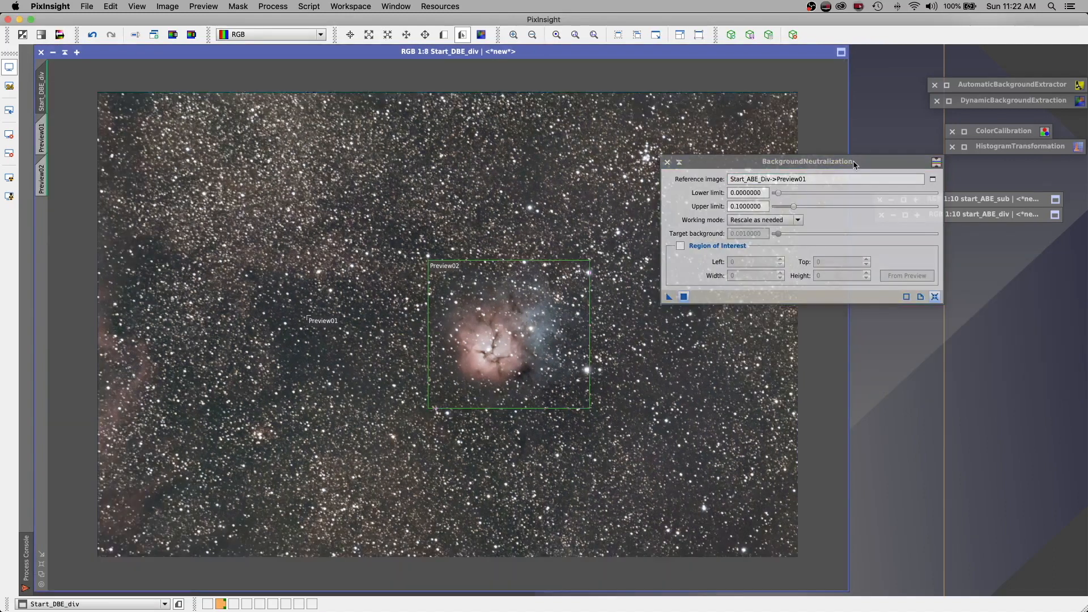
Set BackgroundNeutralization's reference image to Start_DBE_div->Preview01, apply it to Start_DBE_div and collapse the process window
{"action": "left_click", "coordinate": [854, 164]}
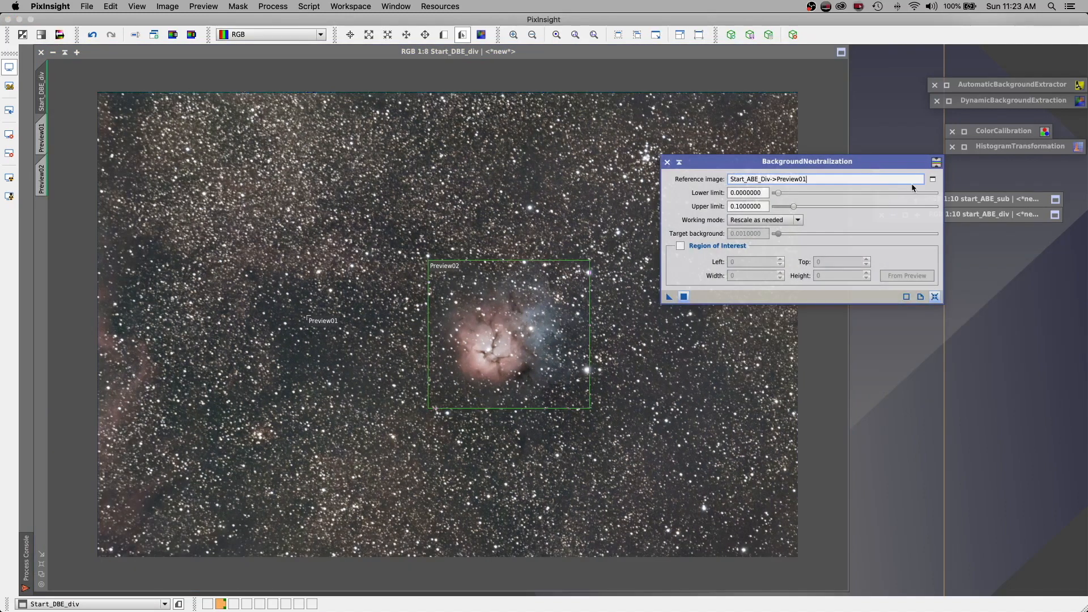
{"action": "left_click", "coordinate": [932, 179]}
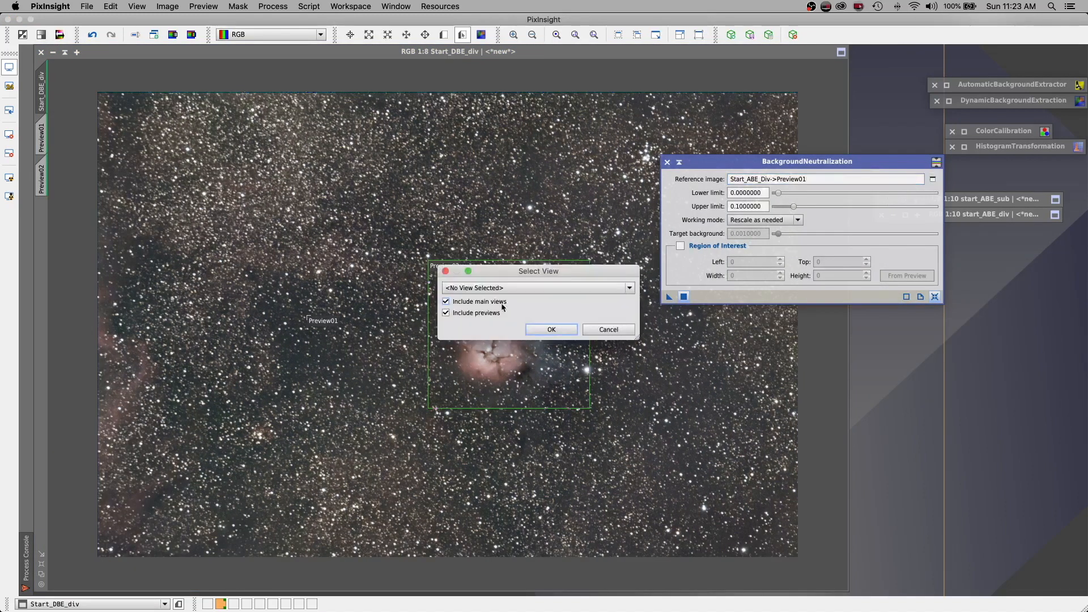
{"action": "left_click", "coordinate": [464, 302]}
{"action": "left_click_drag", "start_coordinate": [521, 271], "coordinate": [718, 326]}
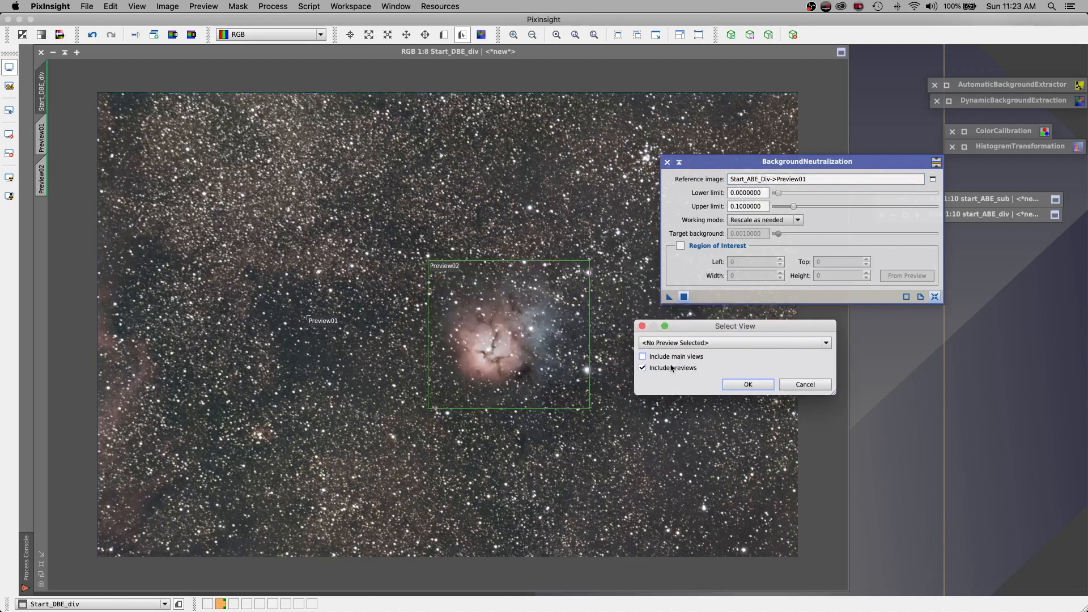
{"action": "left_click", "coordinate": [680, 343]}
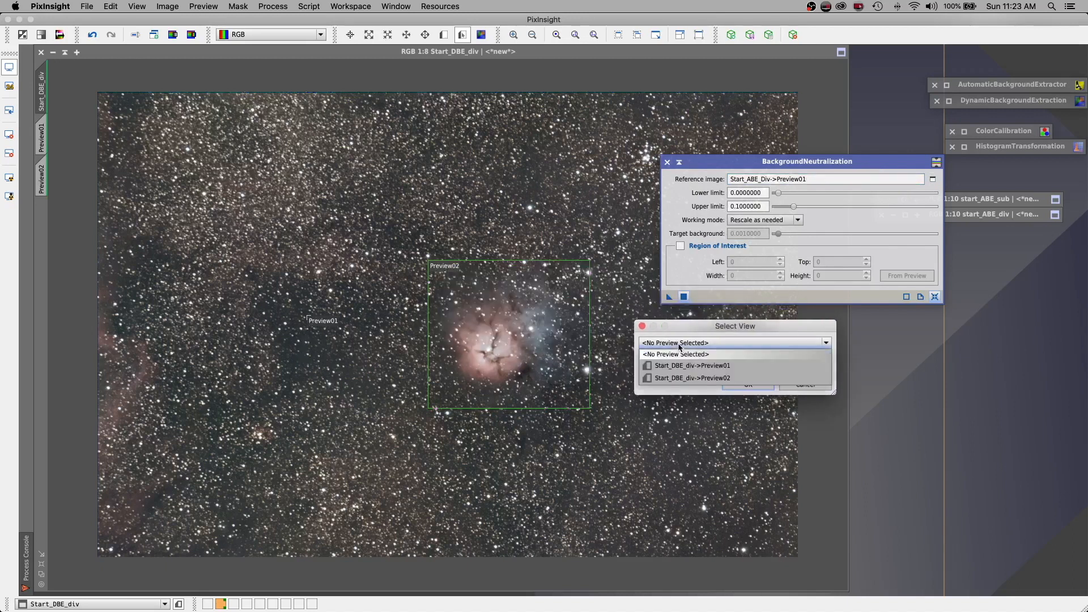
{"action": "left_click", "coordinate": [742, 367]}
{"action": "left_click", "coordinate": [752, 389]}
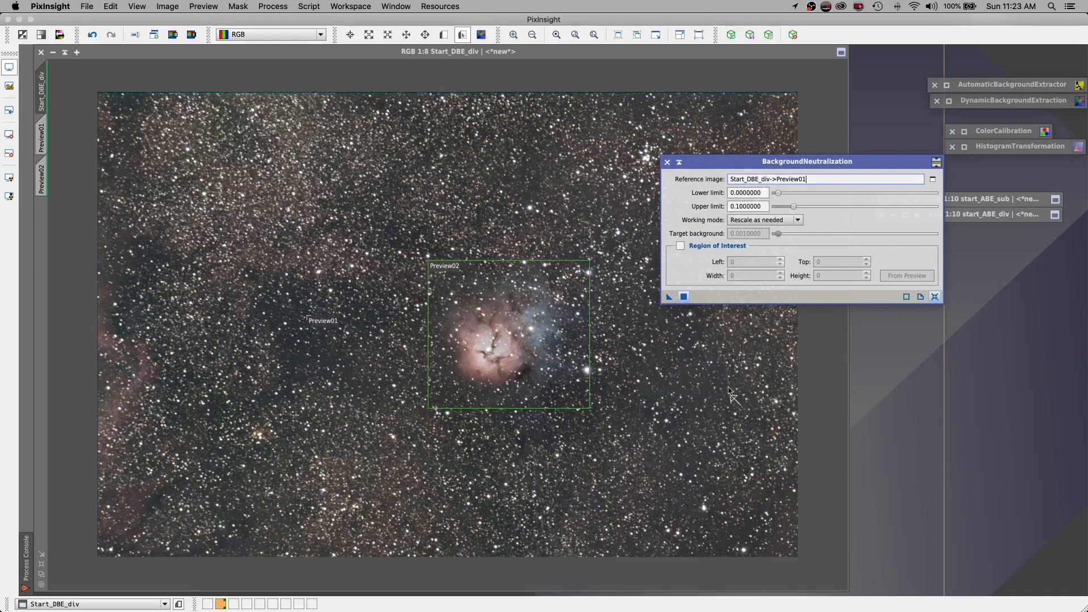
{"action": "left_click", "coordinate": [684, 296]}
{"action": "left_click", "coordinate": [680, 162]}
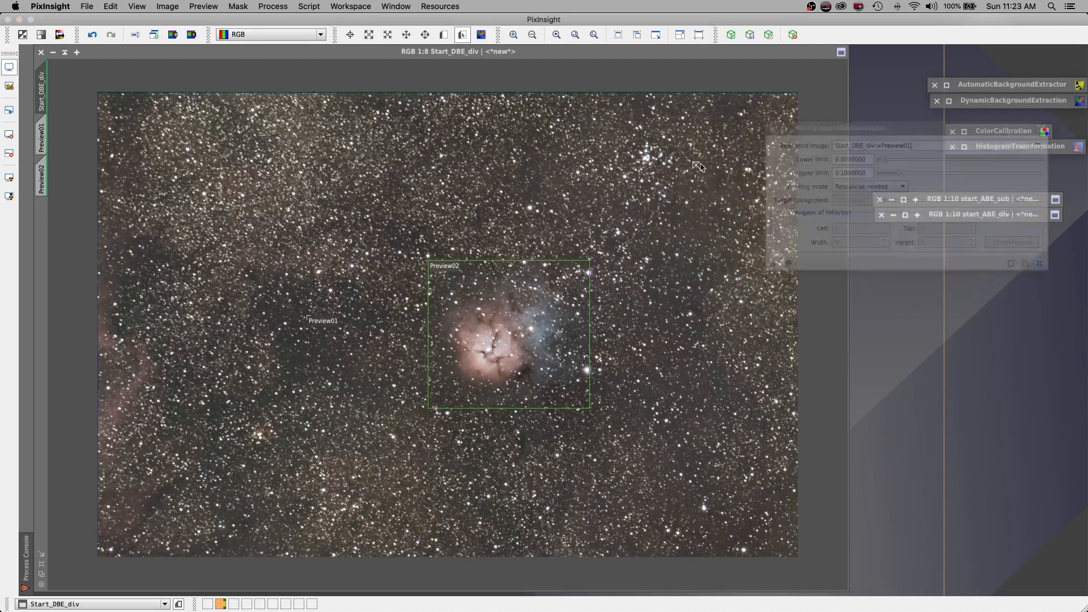
Open ColorCalibration and set its white reference to Start_DBE_div->Preview02 and its background reference to Start_DBE_div->Preview01
{"action": "double_click", "coordinate": [981, 136]}
{"action": "left_click_drag", "start_coordinate": [975, 152], "coordinate": [846, 137]}
{"action": "left_click", "coordinate": [950, 169]}
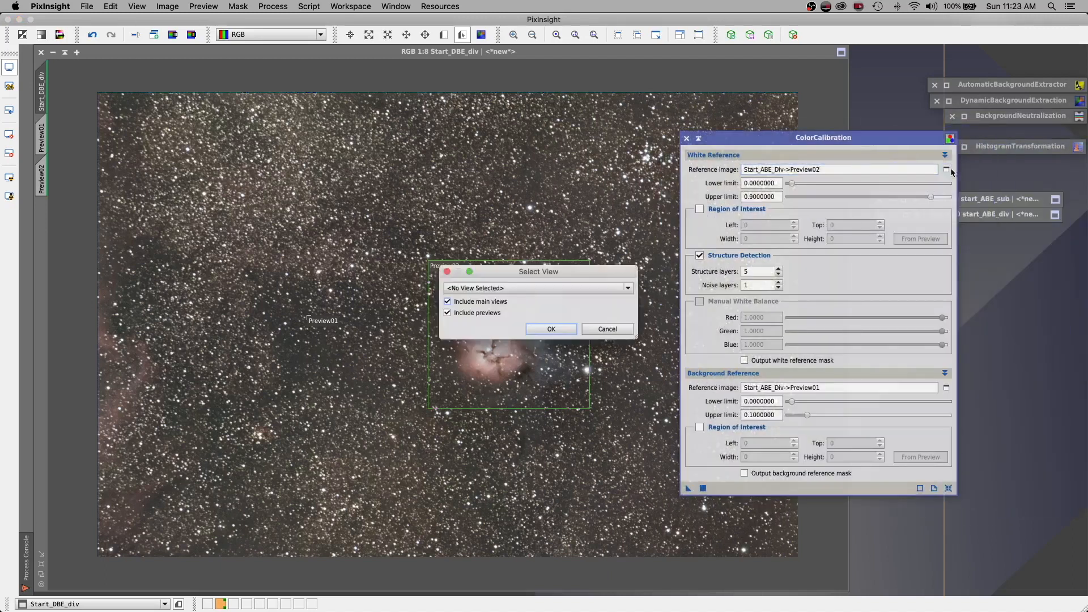
{"action": "left_click", "coordinate": [459, 302]}
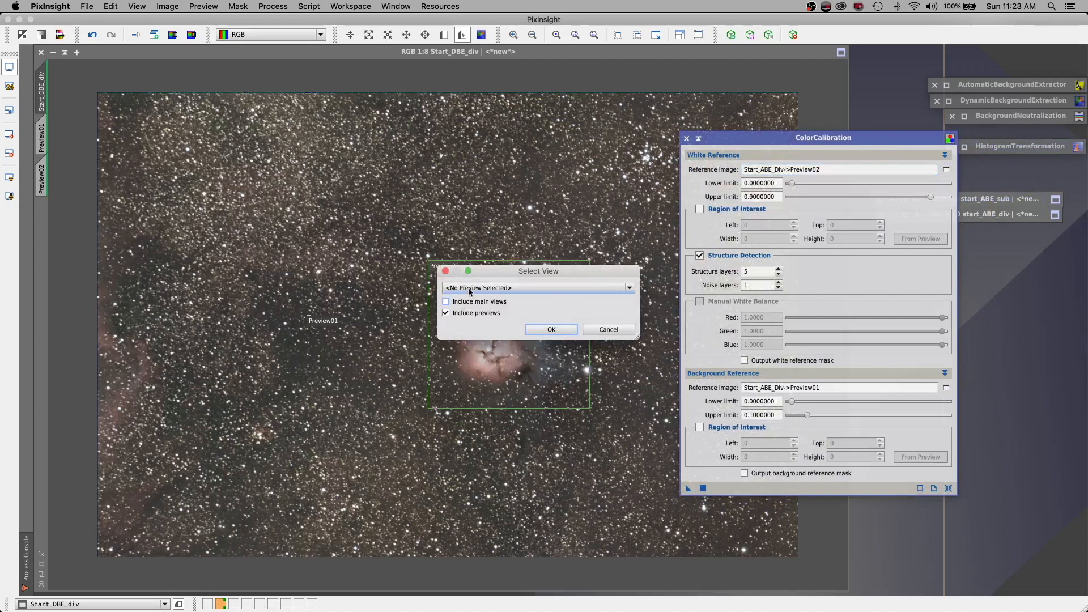
{"action": "left_click", "coordinate": [470, 290]}
{"action": "left_click", "coordinate": [490, 323]}
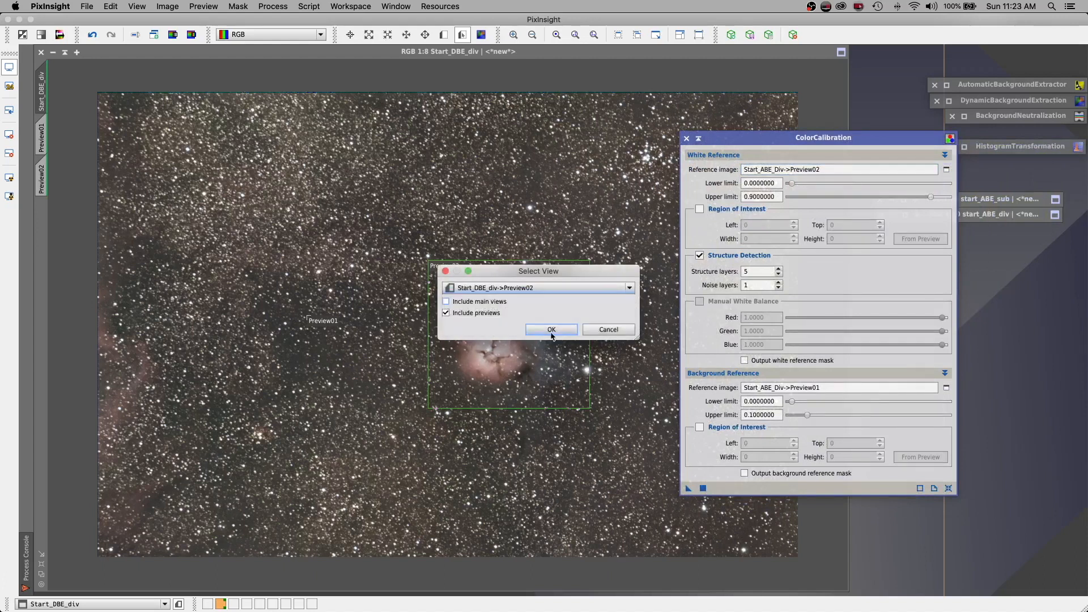
{"action": "left_click", "coordinate": [552, 330]}
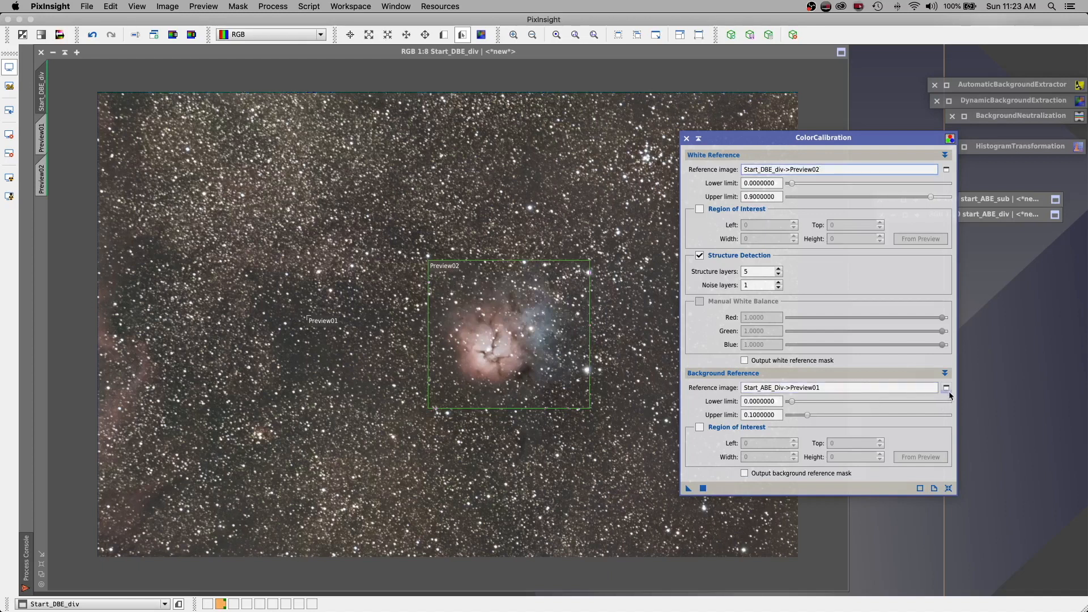
{"action": "left_click", "coordinate": [946, 387]}
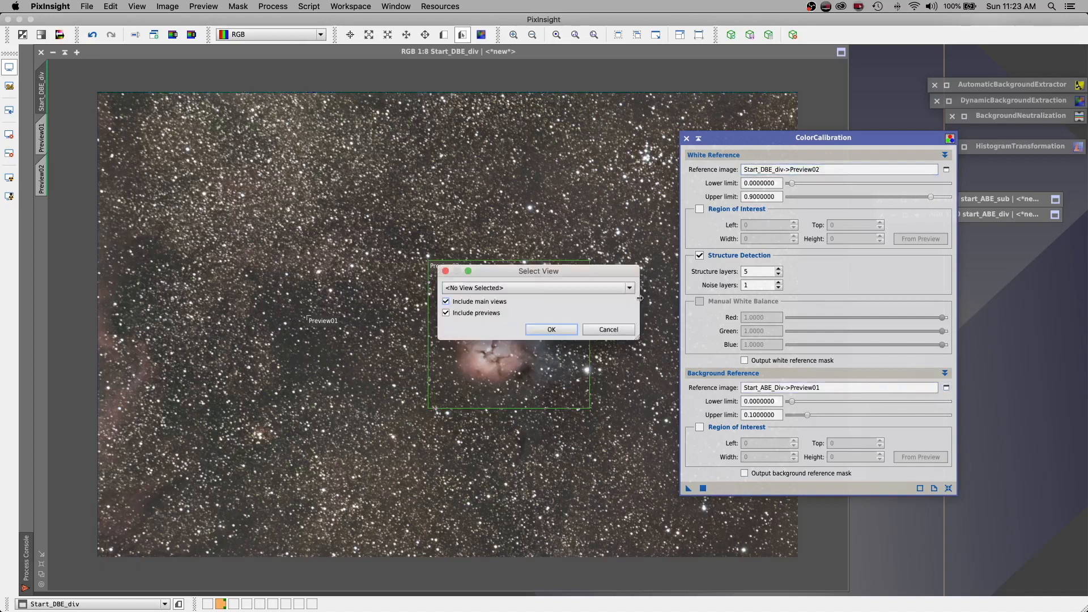
{"action": "left_click", "coordinate": [472, 288]}
{"action": "left_click", "coordinate": [471, 310]}
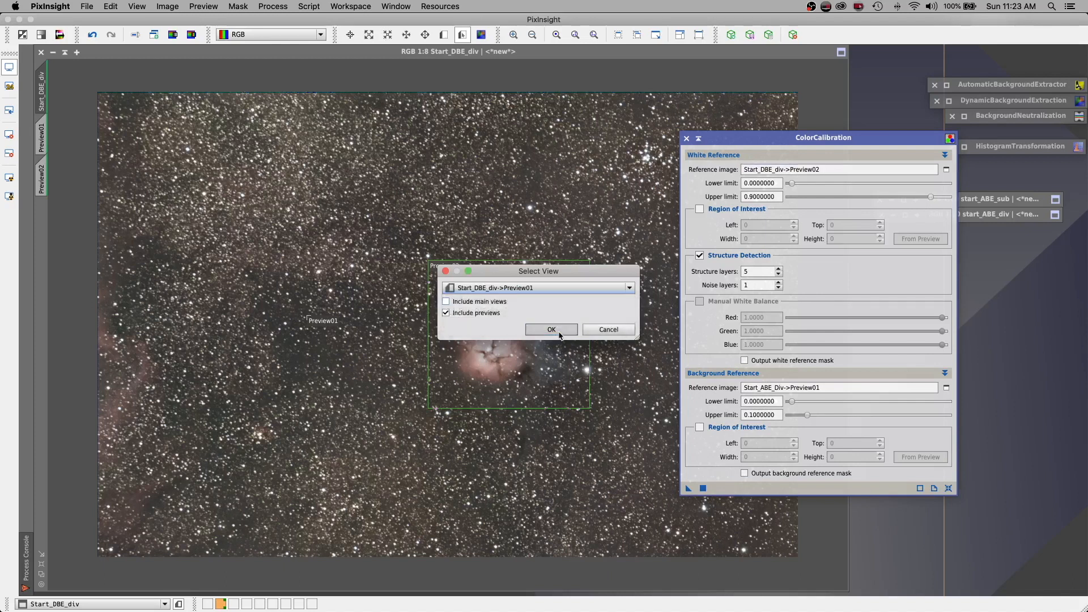
{"action": "left_click", "coordinate": [552, 330]}
Apply ColorCalibration to Start_DBE_div and recompute the image's automatic screen stretch
{"action": "left_click", "coordinate": [698, 488]}
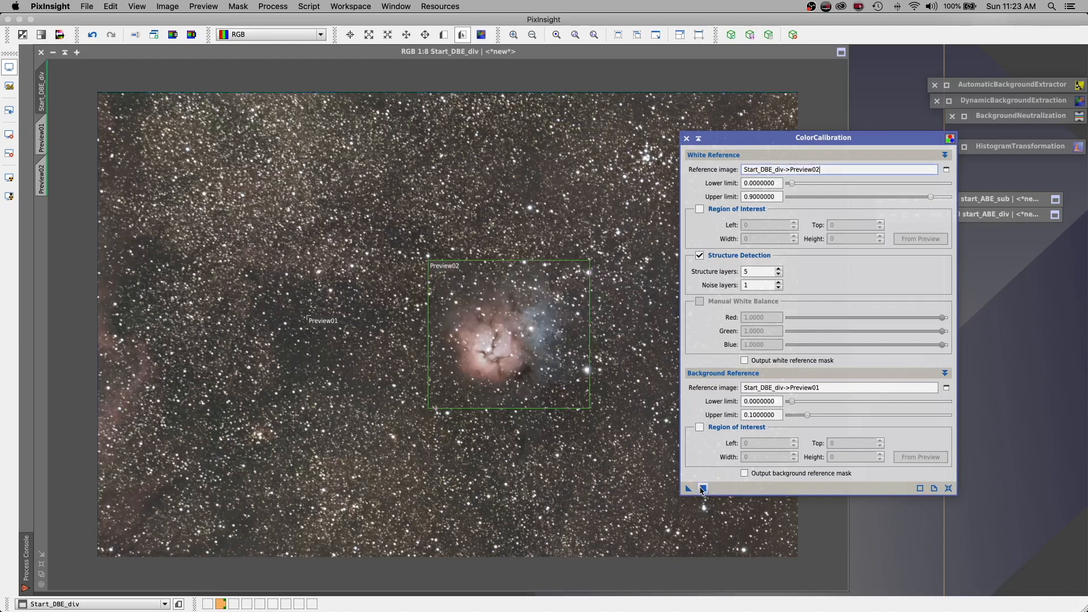
{"action": "left_click", "coordinate": [10, 66]}
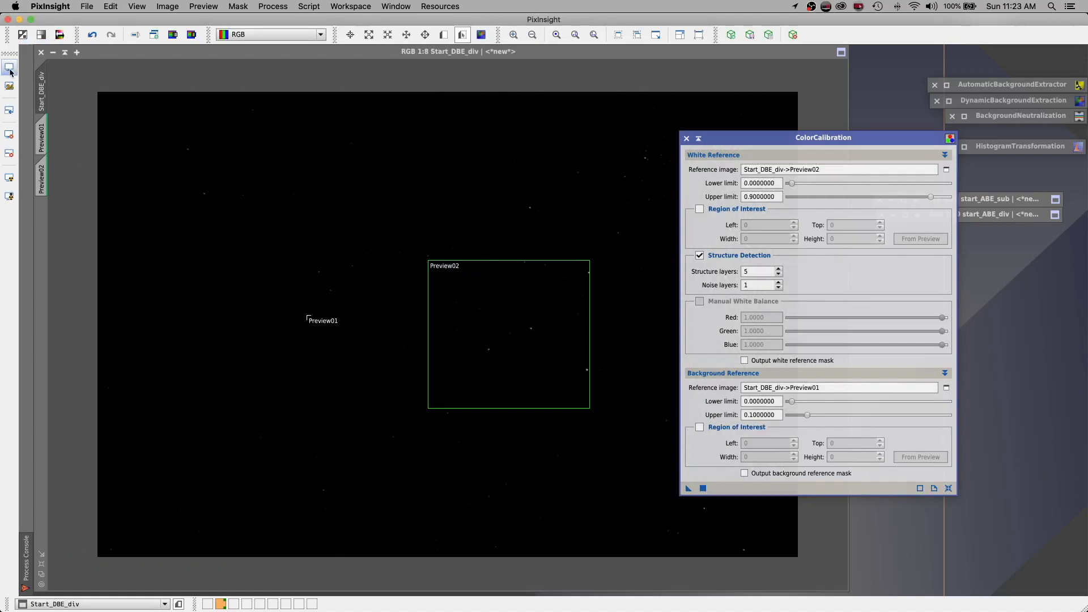
{"action": "left_click", "coordinate": [9, 177]}
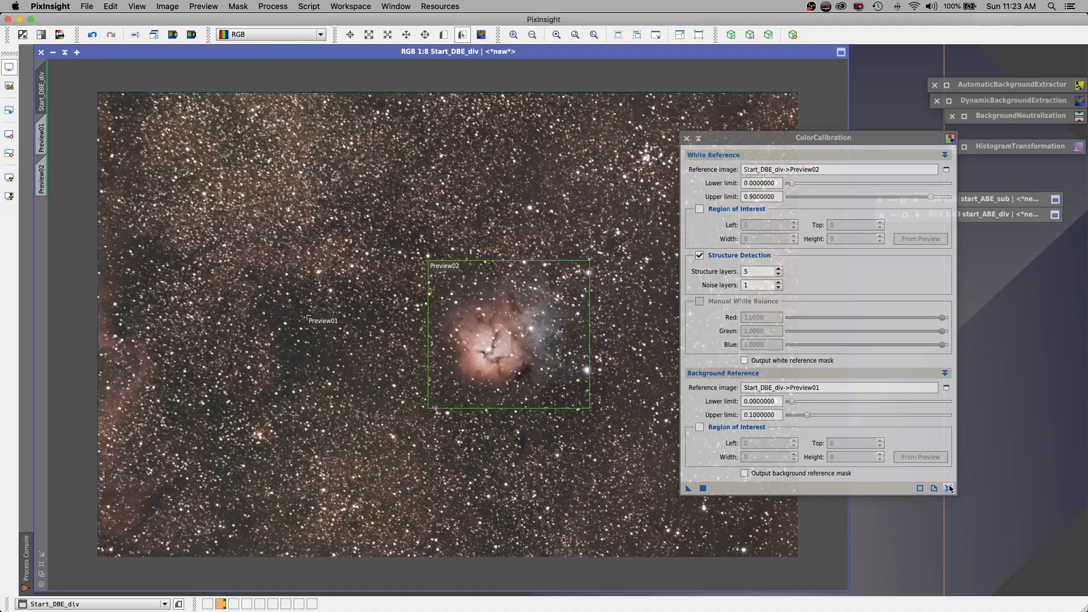
Reset and collapse ColorCalibration, and delete all previews from Start_DBE_div
{"action": "left_click", "coordinate": [948, 488]}
{"action": "left_click", "coordinate": [698, 139]}
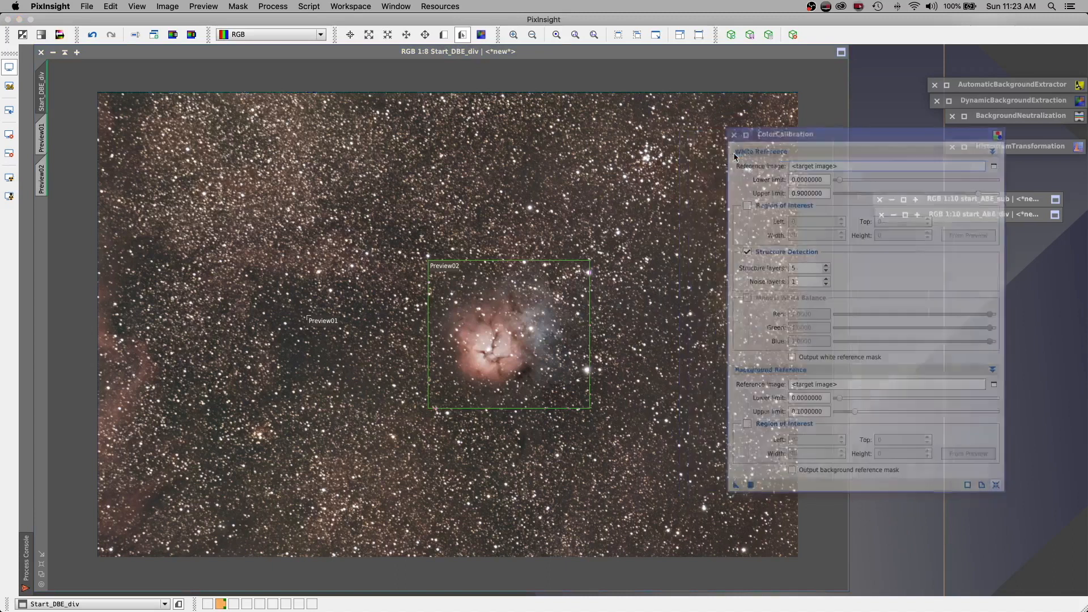
{"action": "left_click", "coordinate": [198, 7]}
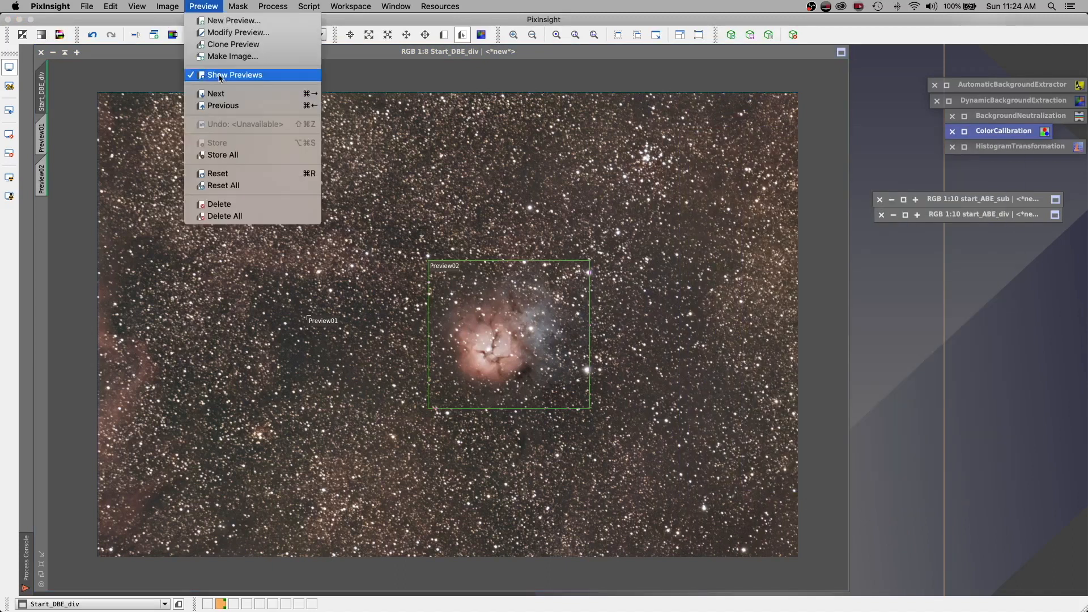
{"action": "left_click", "coordinate": [215, 217]}
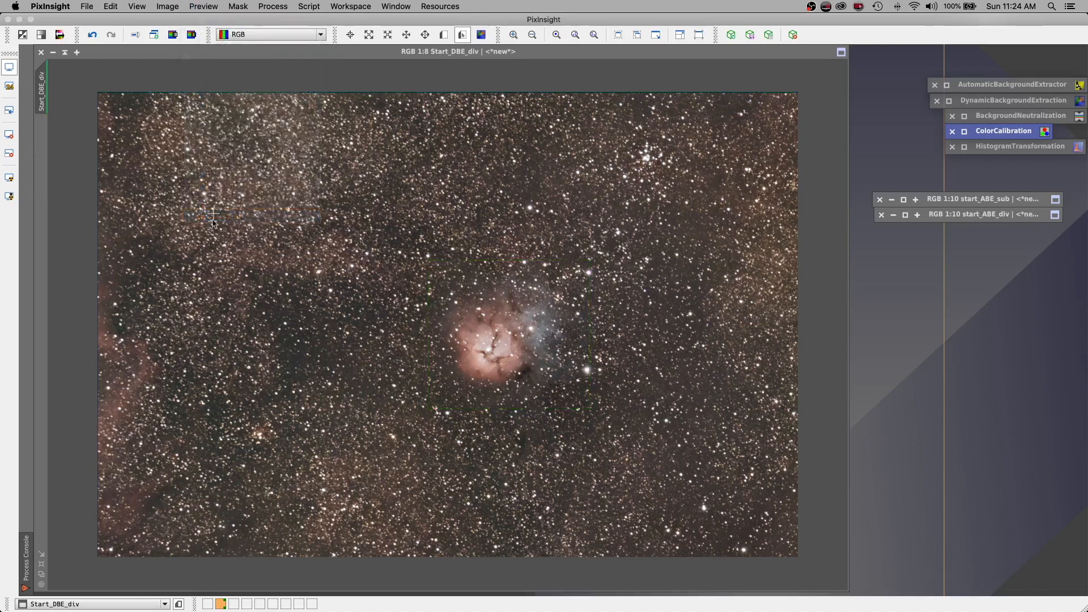
Rename the Start_DBE_div image identifier to Start_DBE_divCC and collapse its window
{"action": "right_click", "coordinate": [47, 92]}
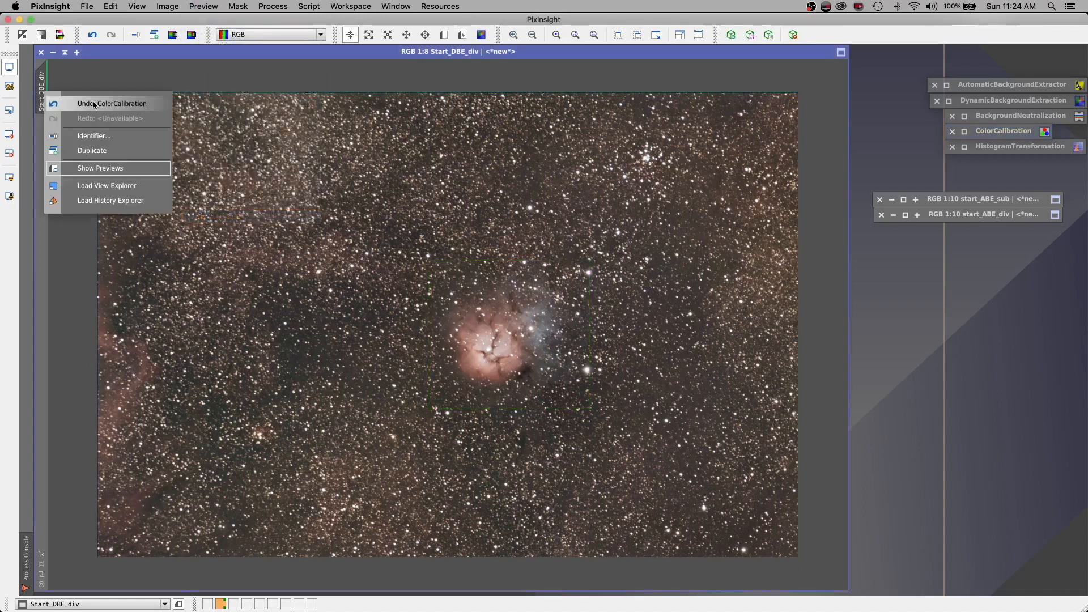
{"action": "left_click", "coordinate": [95, 136]}
{"action": "left_click", "coordinate": [516, 308]}
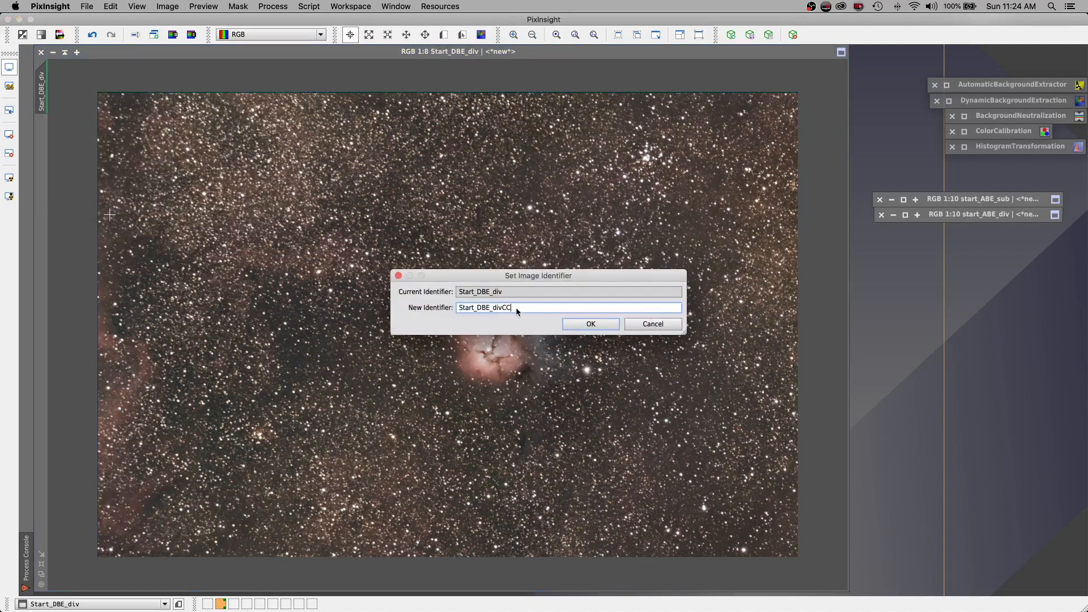
{"action": "left_click", "coordinate": [571, 320]}
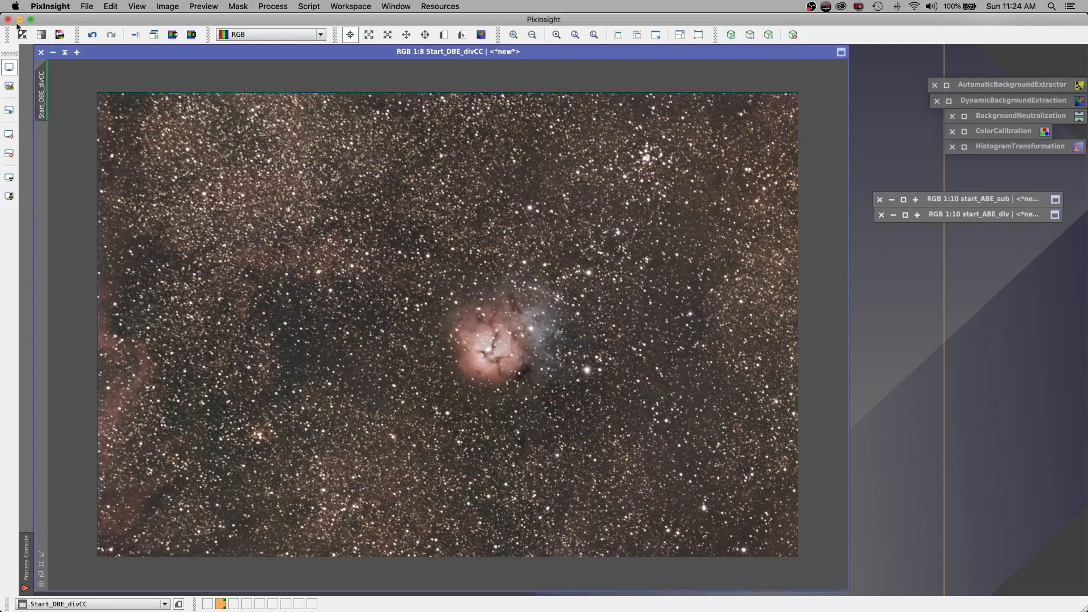
{"action": "left_click", "coordinate": [63, 54]}
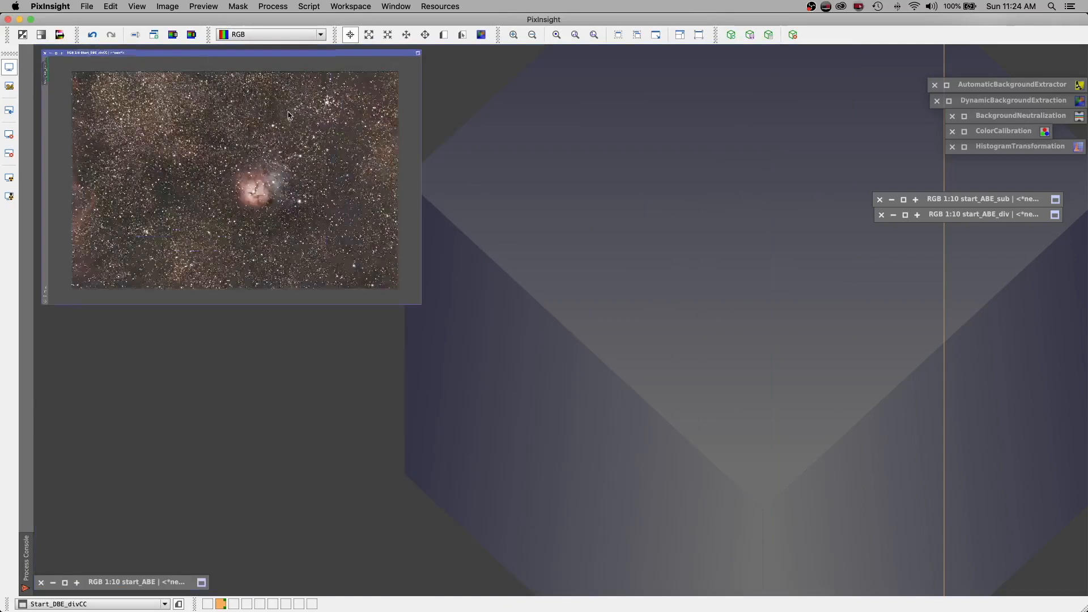
Apply ColorCalibration to Start_DBE_sub with Start_DBE_sub->Preview02 as the white reference, and delete all of the image's previews
{"action": "left_click", "coordinate": [80, 77]}
{"action": "scroll", "coordinate": [281, 400], "scroll_direction": "up", "scroll_amount": 7}
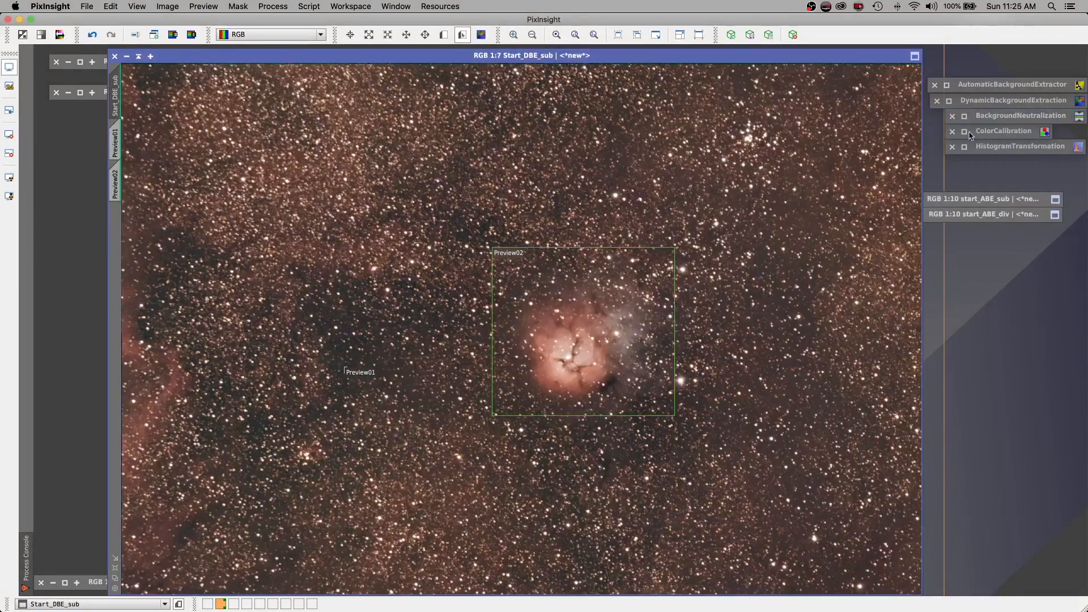
{"action": "double_click", "coordinate": [970, 135]}
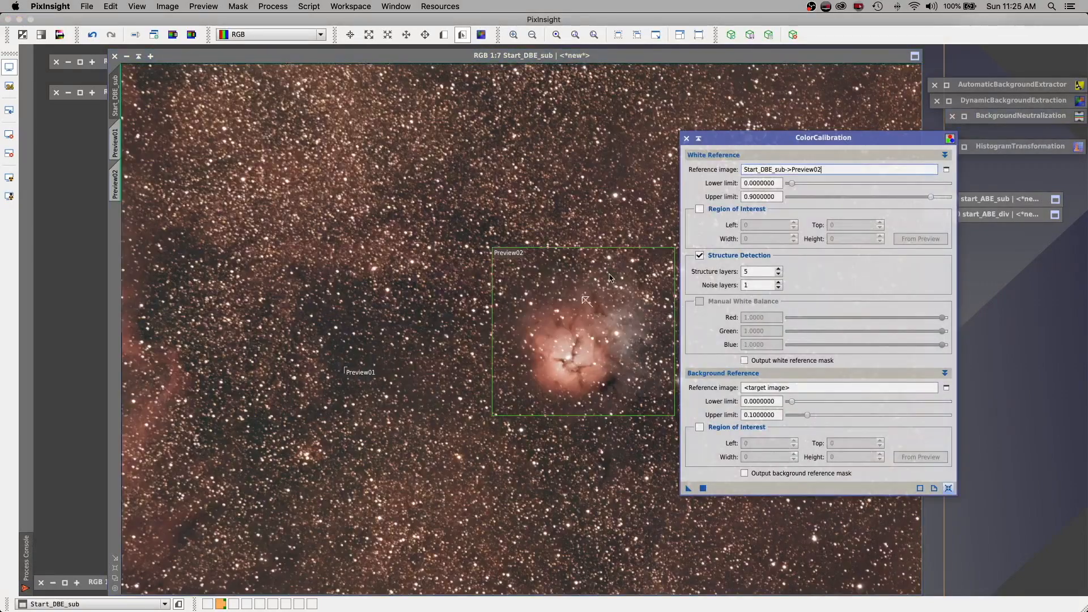
{"action": "left_click", "coordinate": [697, 488]}
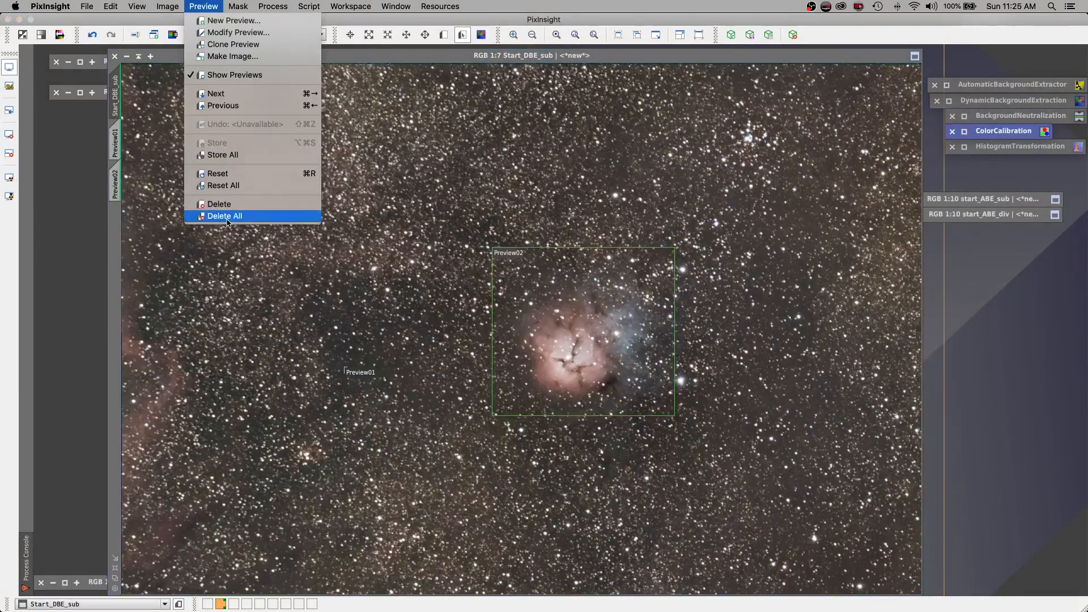
{"action": "left_click", "coordinate": [225, 215]}
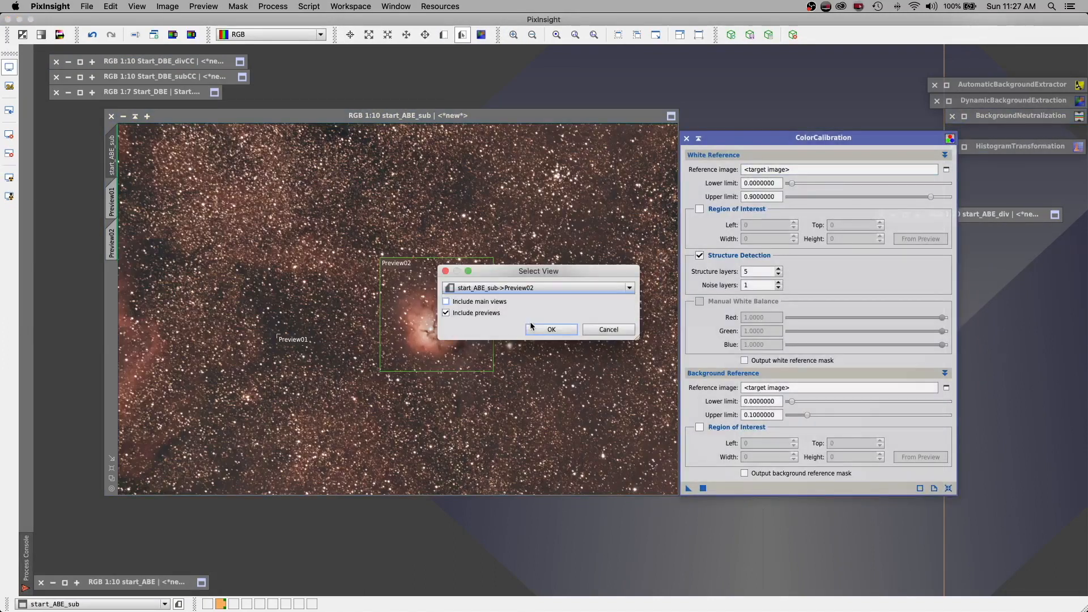
Set ColorCalibration's white reference to start_ABE_sub->Preview02 and its background reference to start_ABE_sub->Preview01
{"action": "left_click", "coordinate": [553, 326]}
{"action": "left_click", "coordinate": [944, 391]}
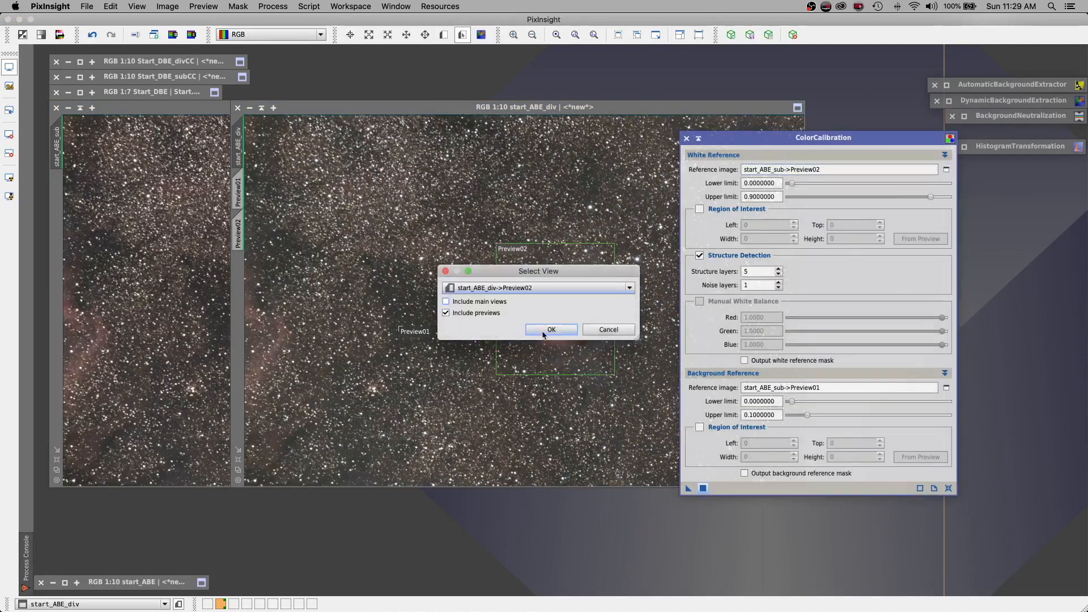
Set ColorCalibration's white reference to start_ABE_div->Preview02 and calibrate the start_ABE_div image
{"action": "left_click", "coordinate": [550, 329]}
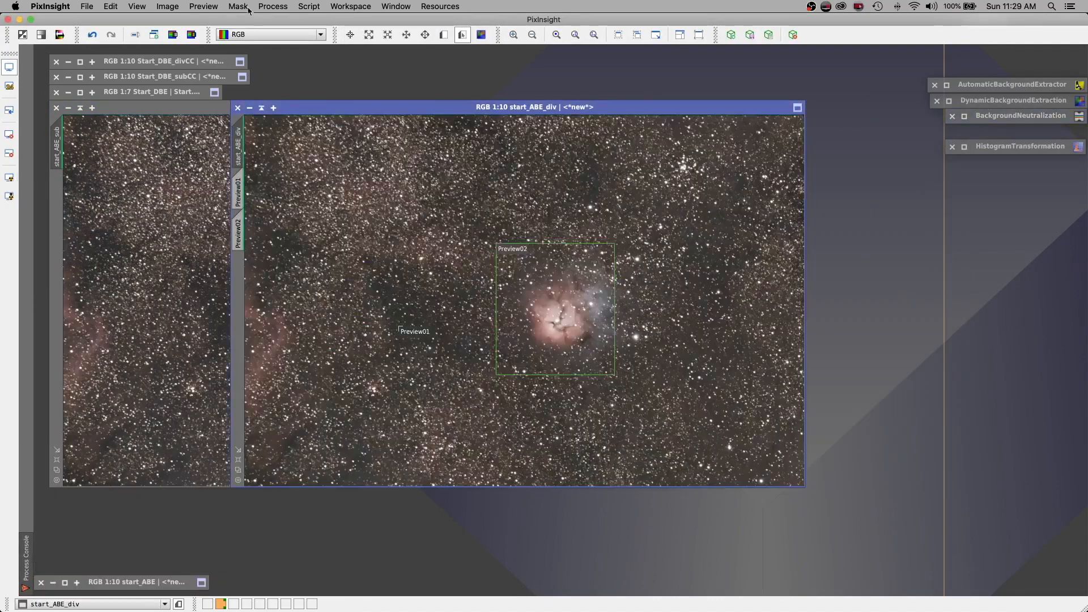
Move the start_ABE_subCC image window out of the four-image layout to the middle of the workspace, overlapping the other results
{"action": "left_click", "coordinate": [110, 129]}
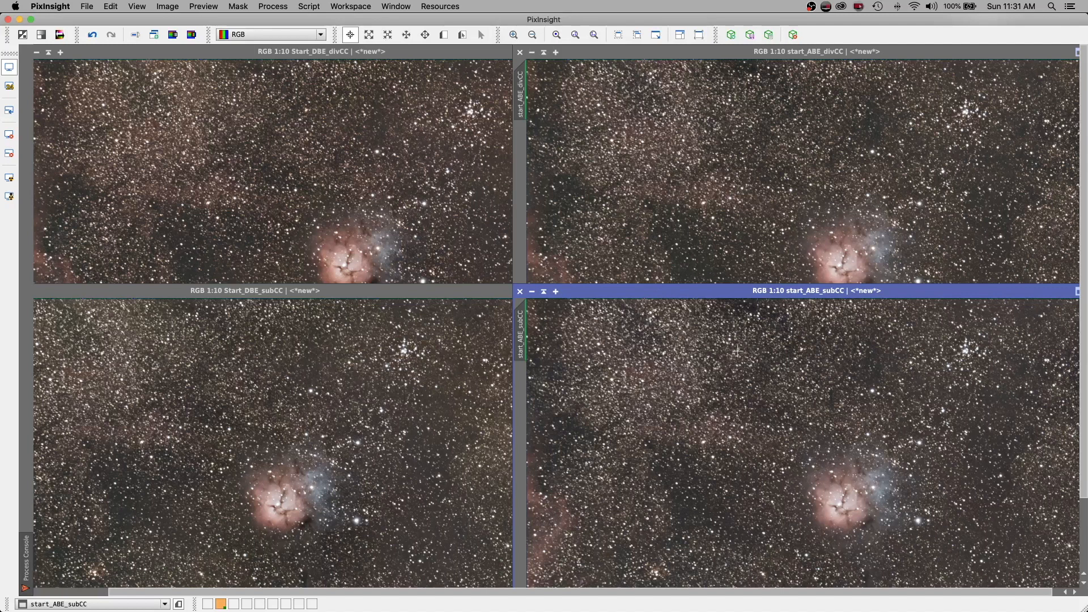
{"action": "left_click_drag", "start_coordinate": [710, 293], "coordinate": [403, 121]}
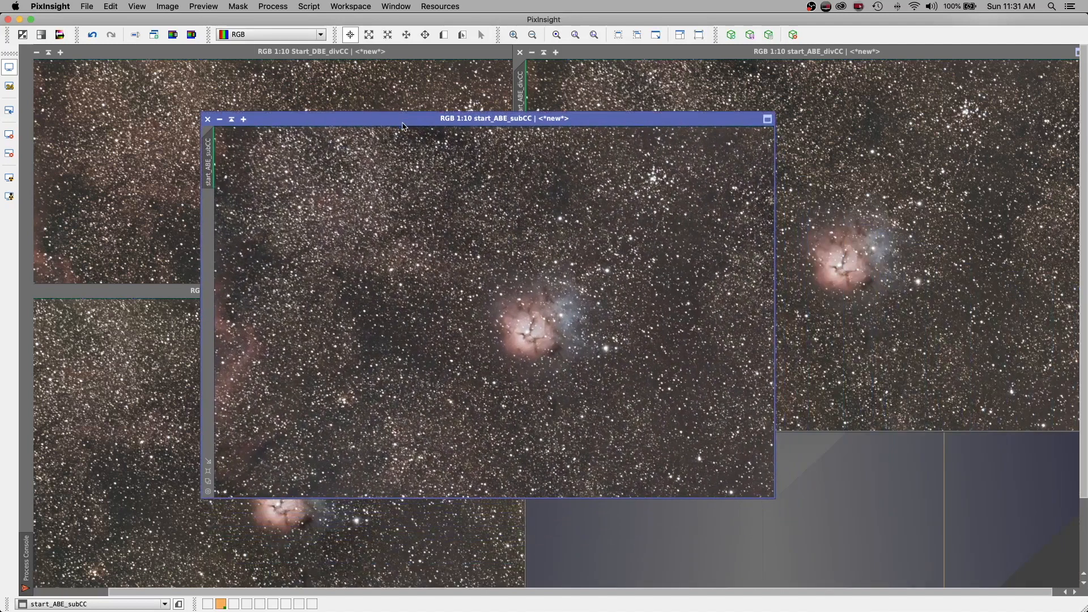